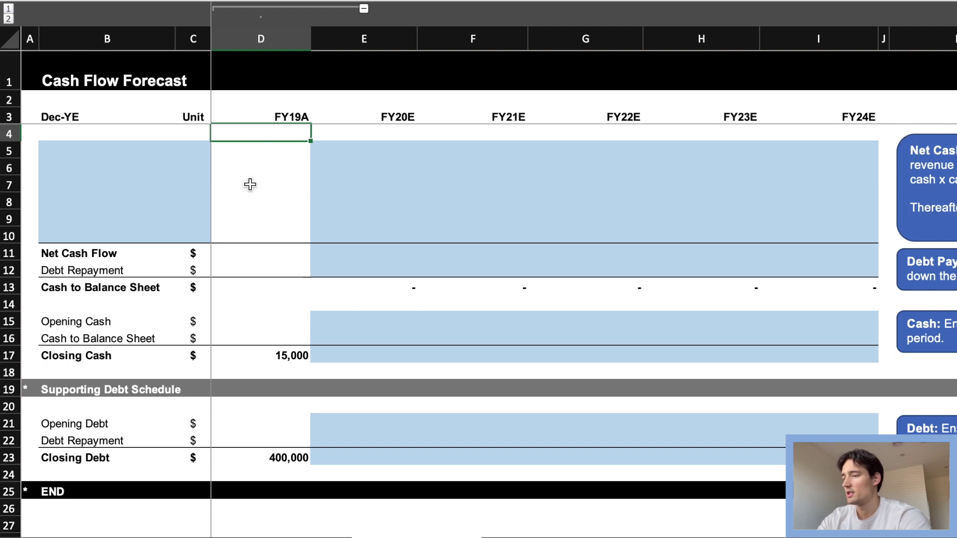
Enter the EBITDA and Tax labels in B5 and B6
left_click(84, 133)
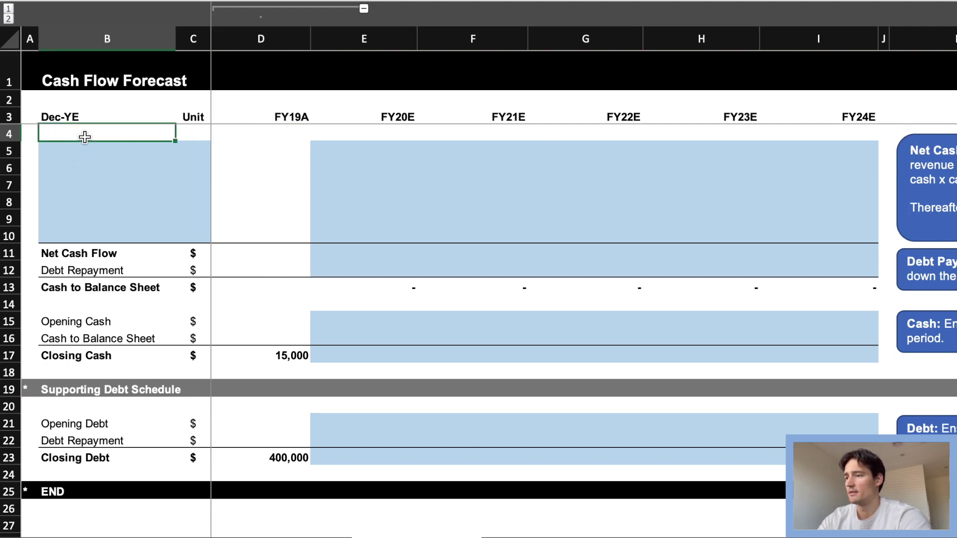
key("Down")
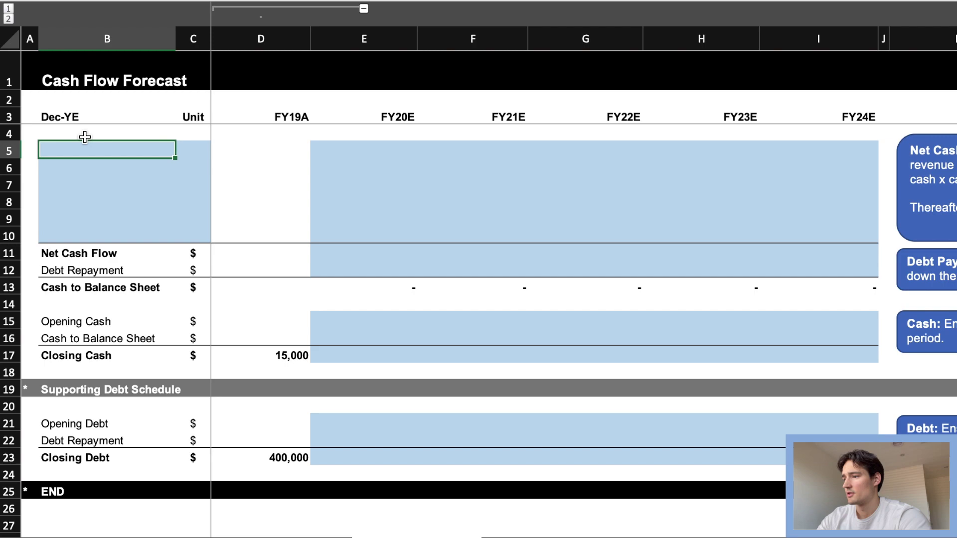
key("Right")
key("Right")
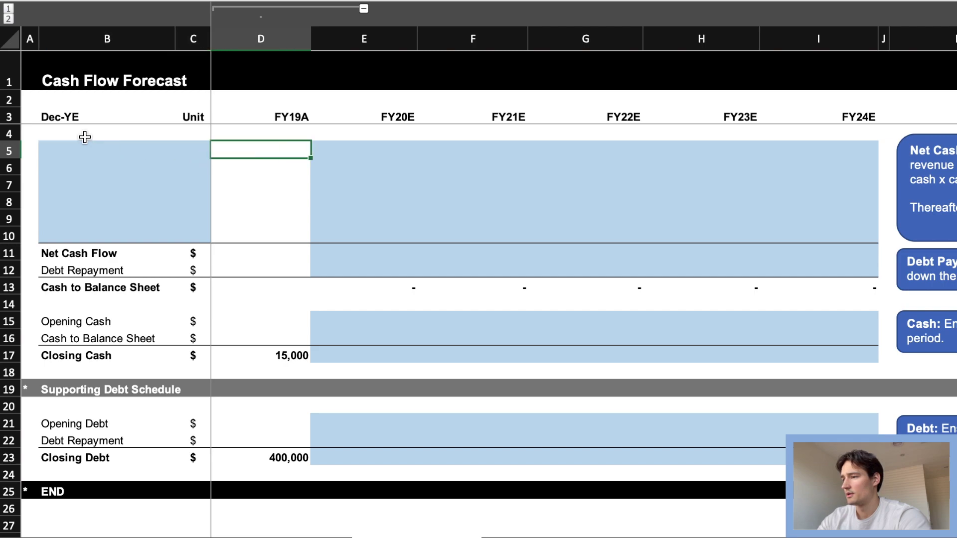
scroll(698, 199, "right", 10)
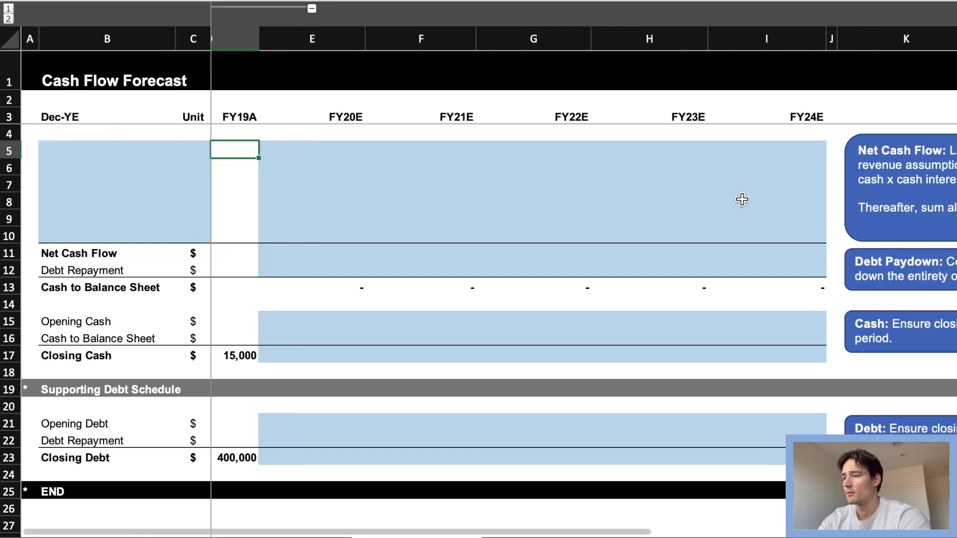
scroll(742, 200, "right", 4)
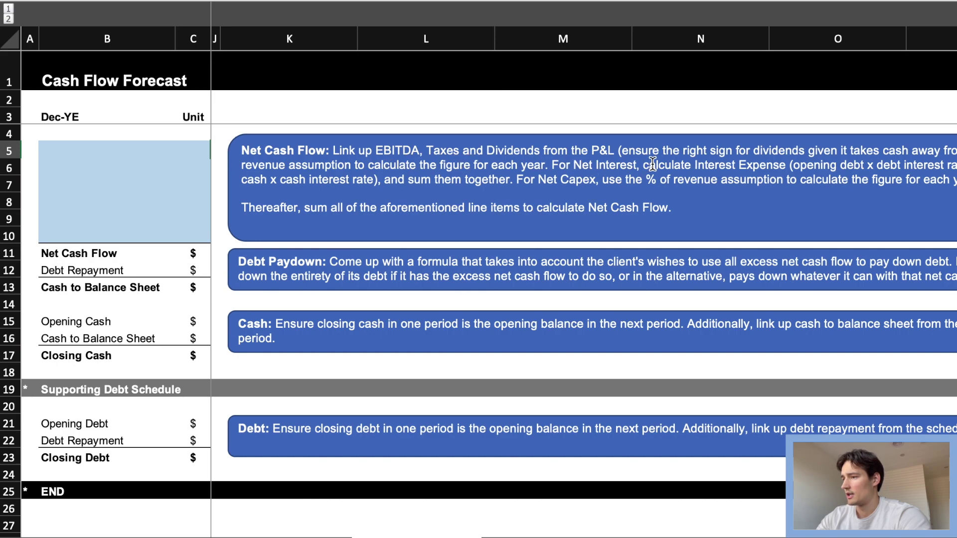
scroll(796, 166, "right", 3)
scroll(799, 167, "right", 3)
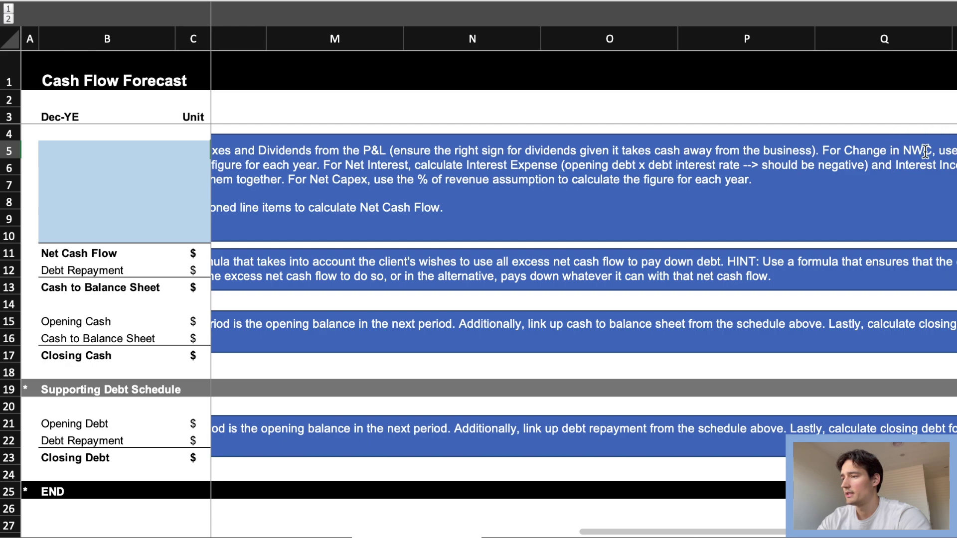
scroll(924, 150, "left", 3)
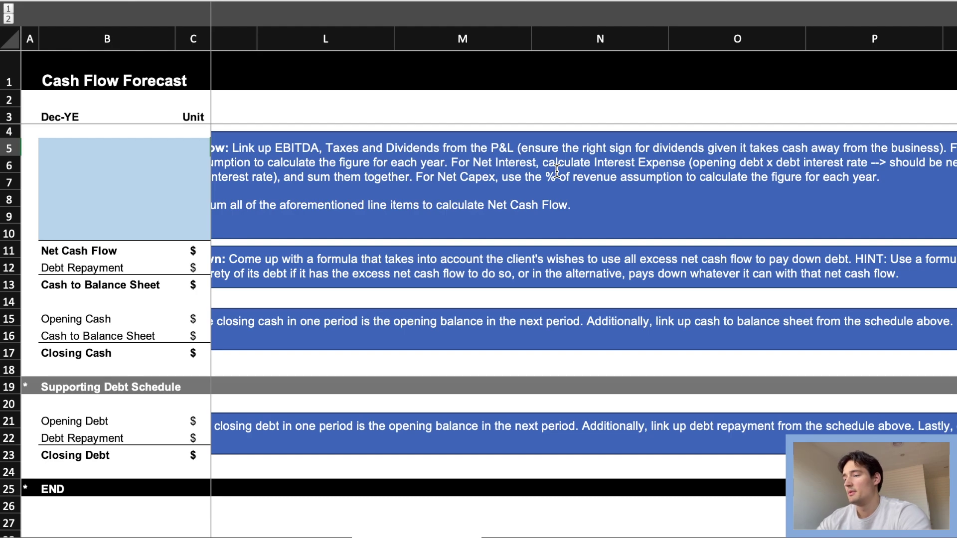
scroll(619, 280, "left", 2)
scroll(620, 280, "left", 5)
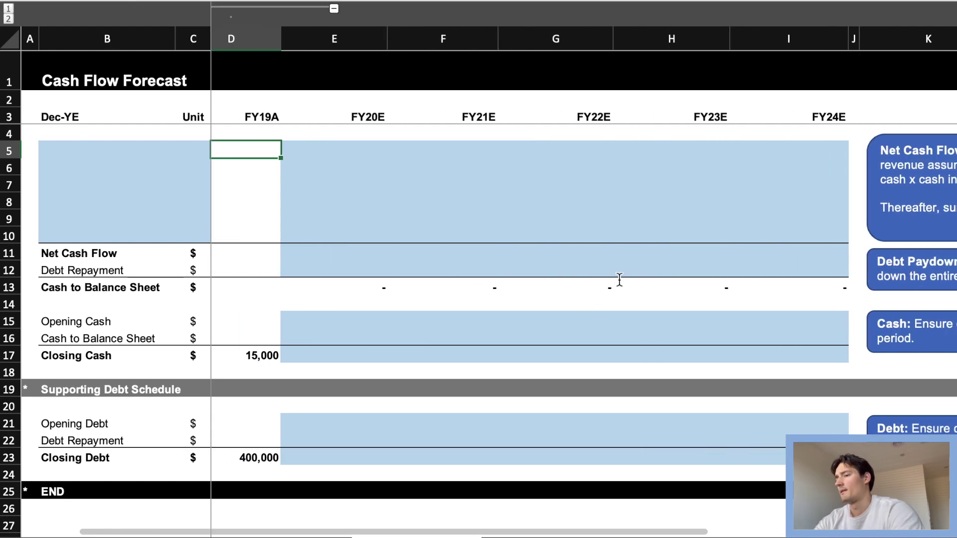
key("Left")
key("Left")
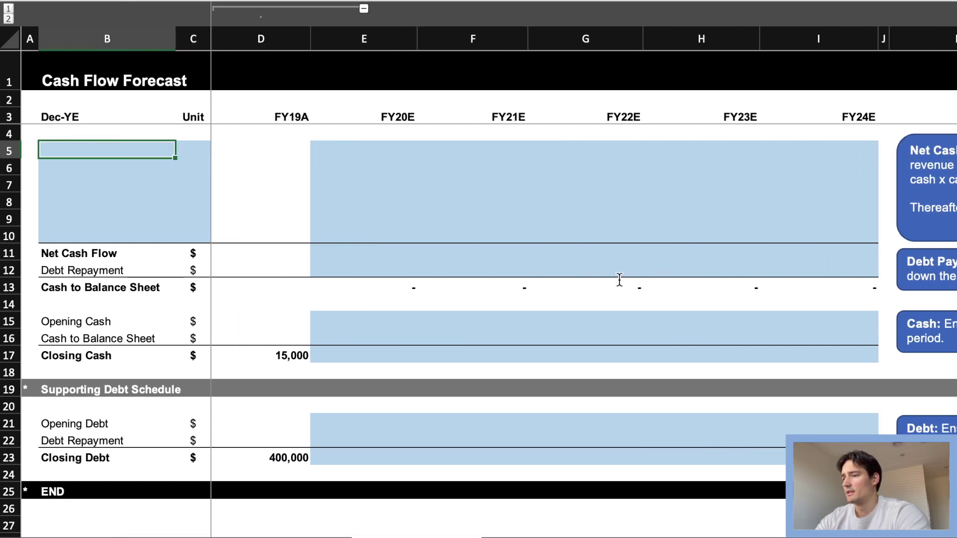
type("EBITDA")
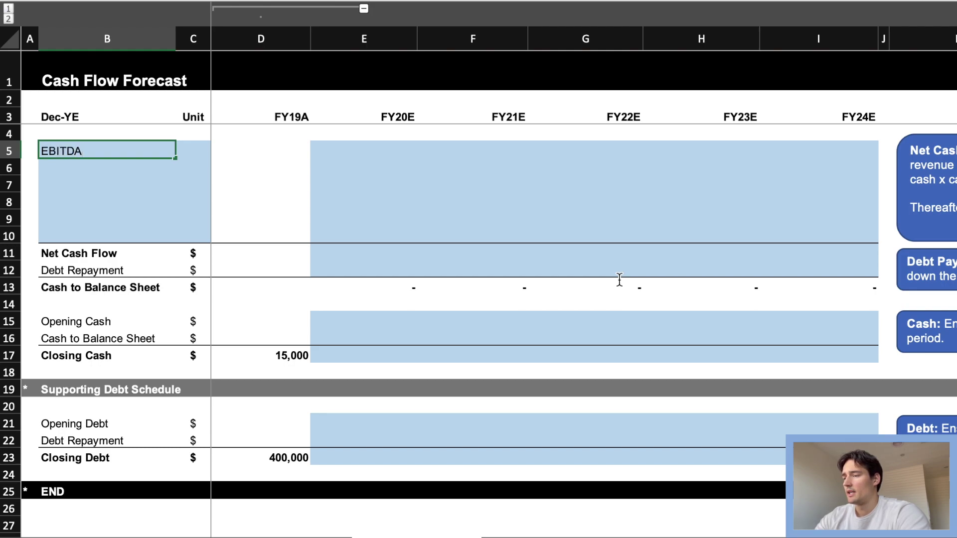
key("Tab")
key("Return")
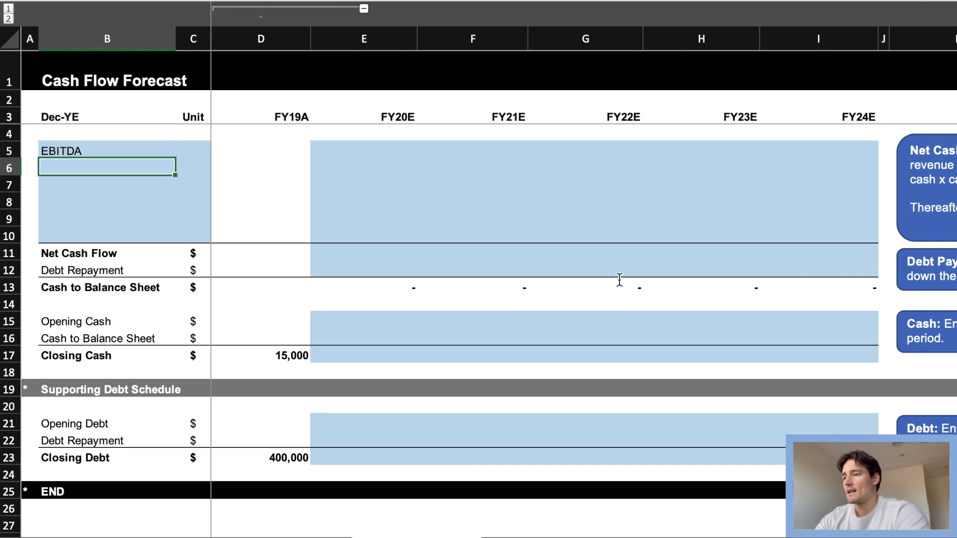
type("Ta")
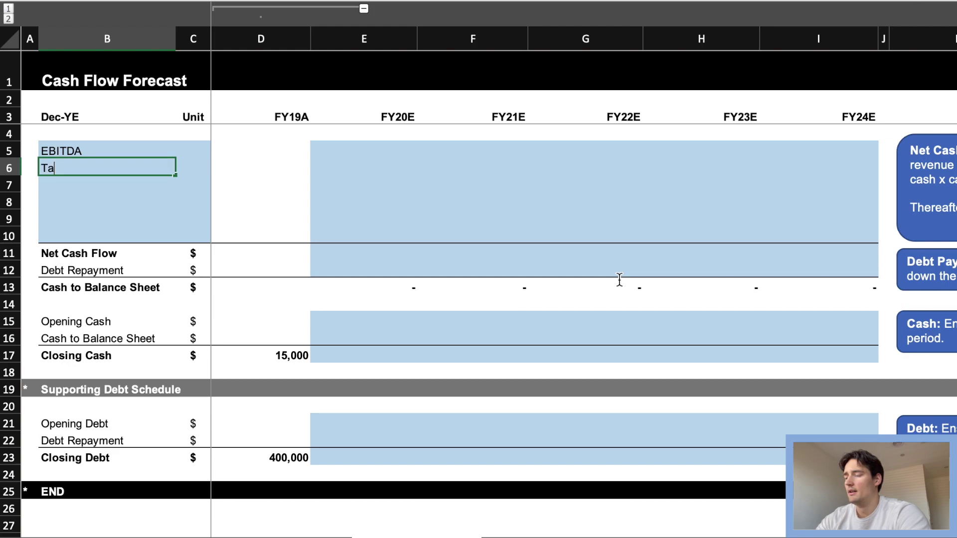
type("x")
key("Tab")
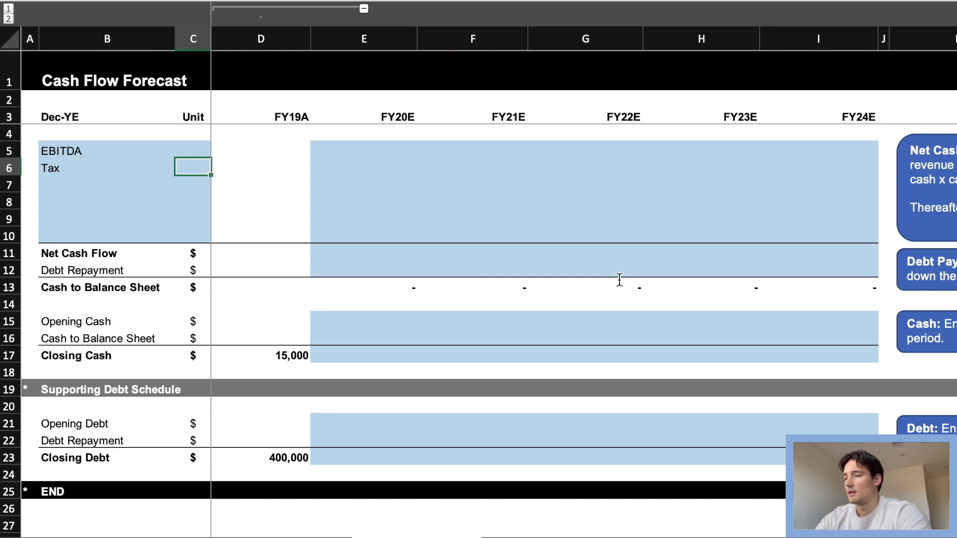
key("Return")
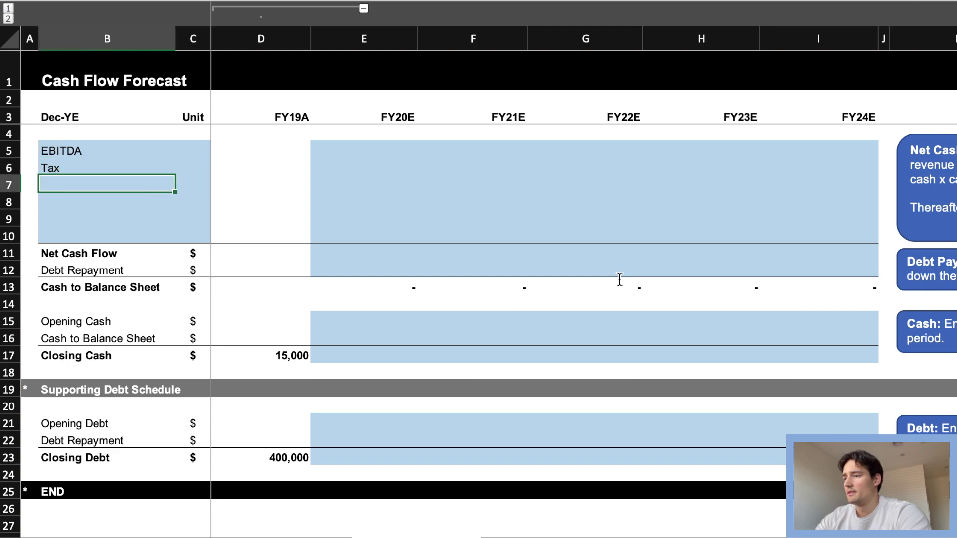
Add the labels Dividends, Change in NWC, Net Interest and Net CAPEX in B7:B10
type("Dividend")
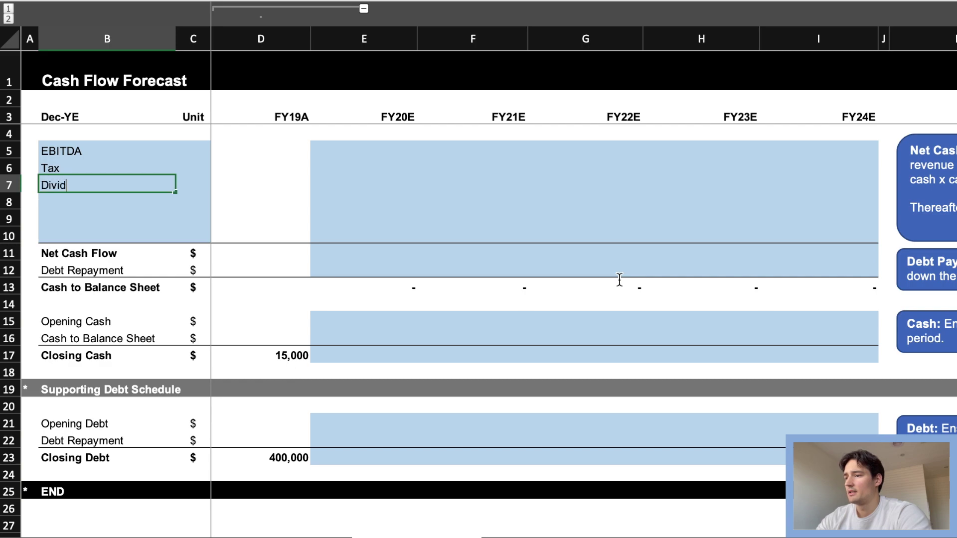
key("BackSpace")
key("BackSpace")
key("BackSpace")
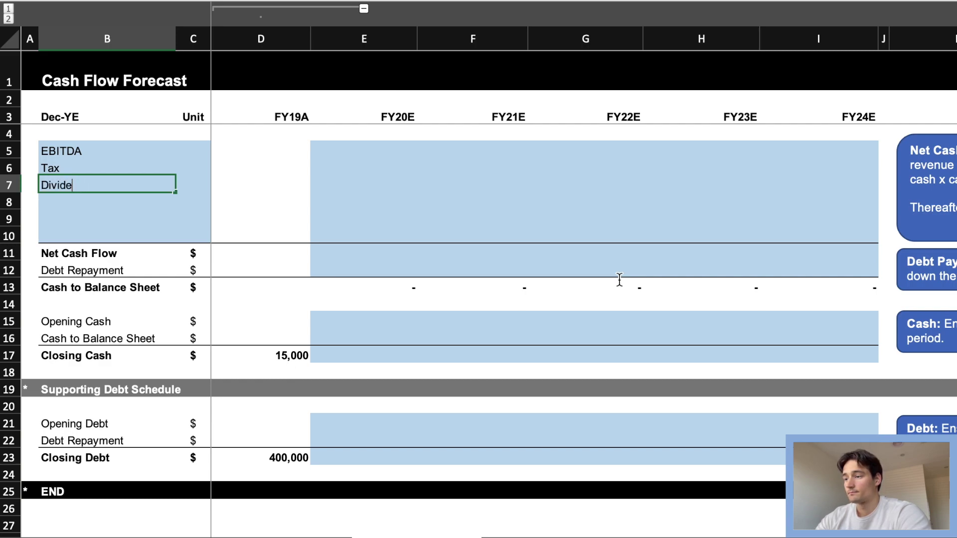
type("ends")
key("Return")
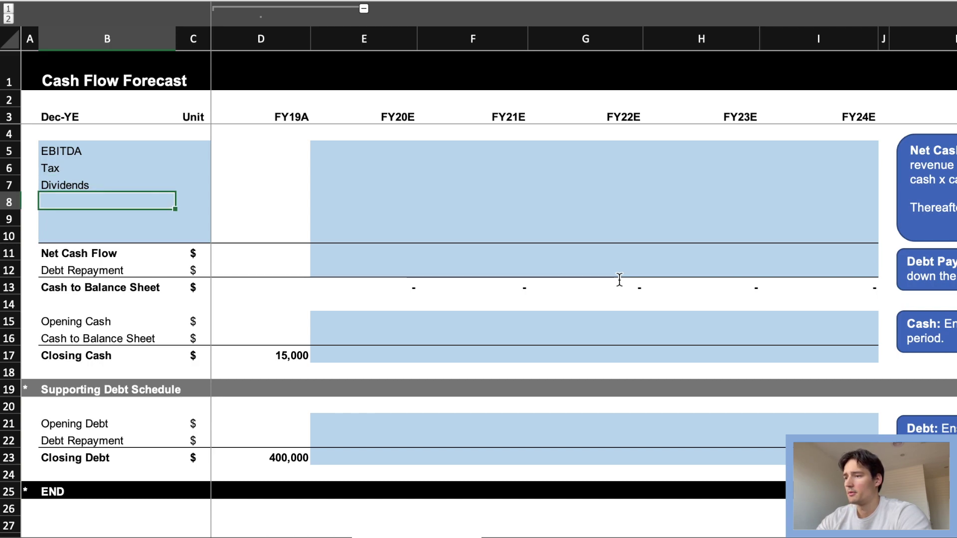
type("Change in N")
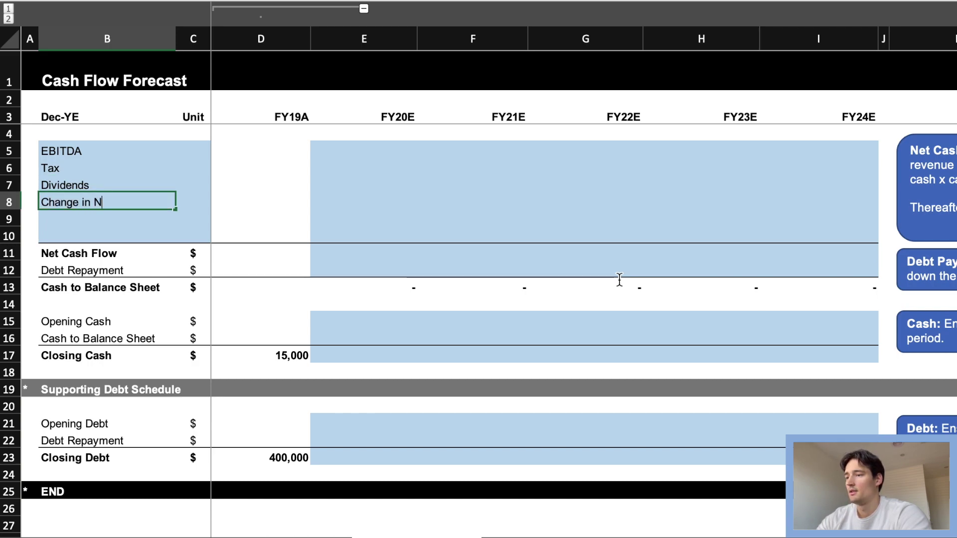
type("WC")
key("Return")
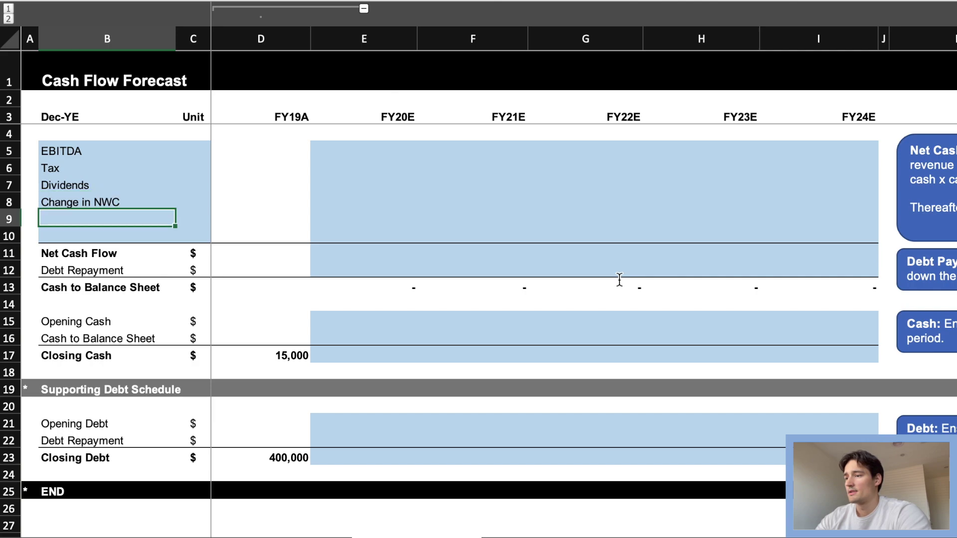
type("Net Interest")
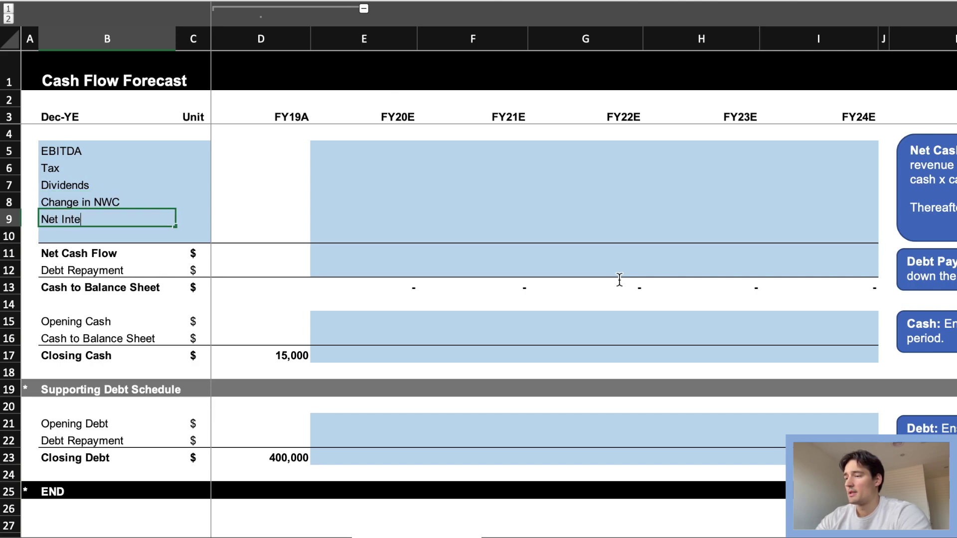
key("Return")
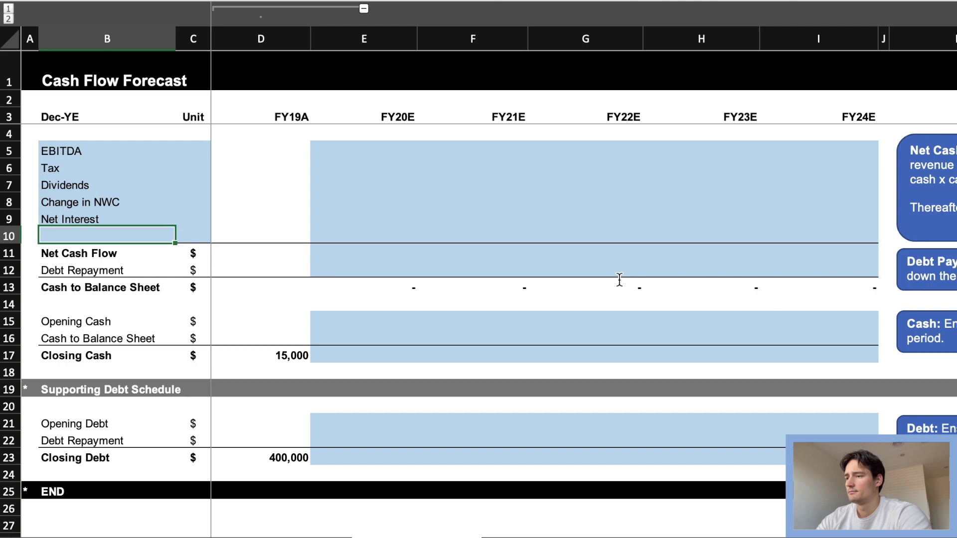
type("Net")
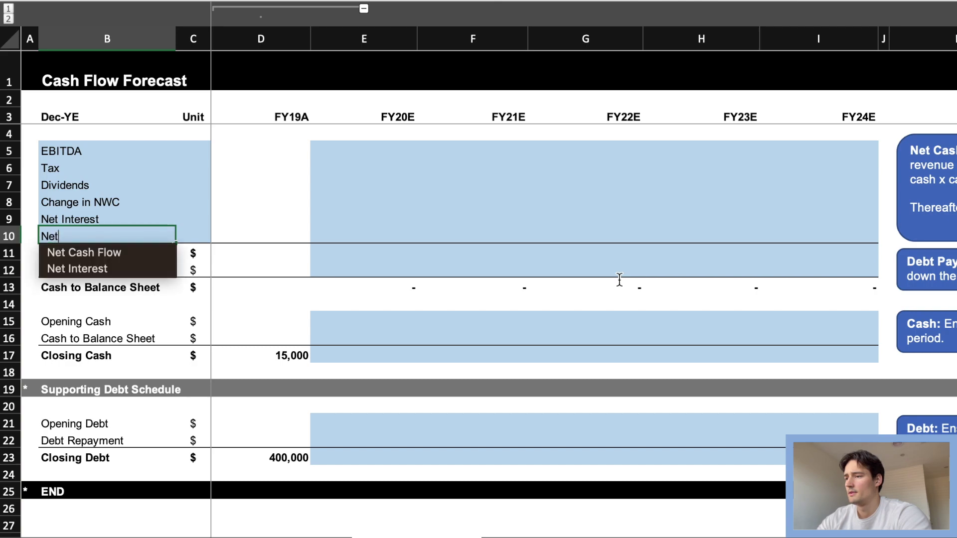
type(" CAPEX")
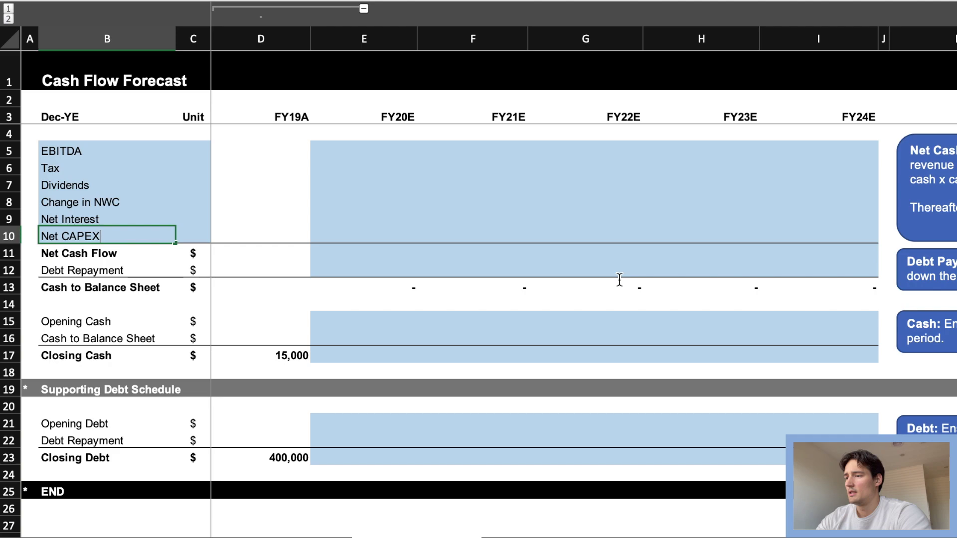
key("Return")
Fill the unit cells C5:C10 with $
key("Up")
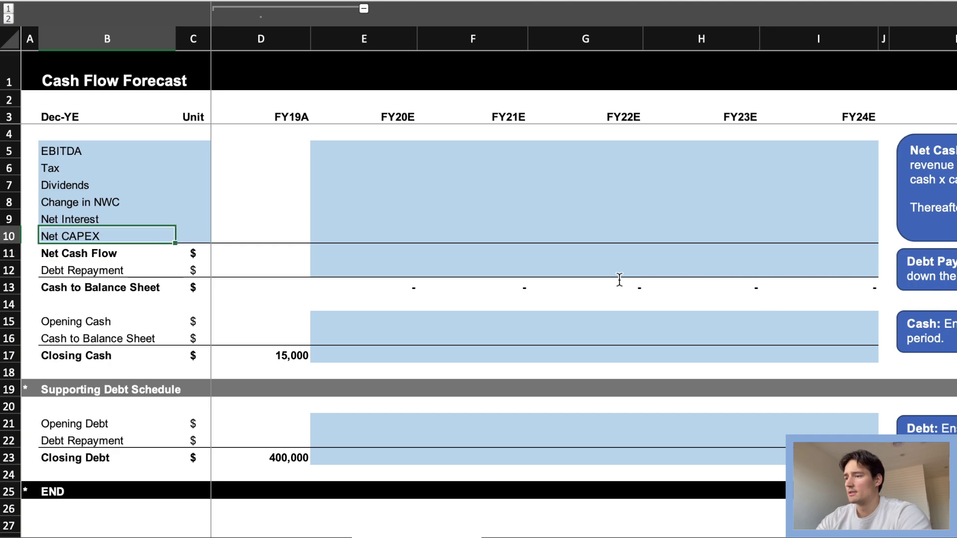
key("Right")
key("Up")
key("Up")
key("Up")
key("Up")
key("Up")
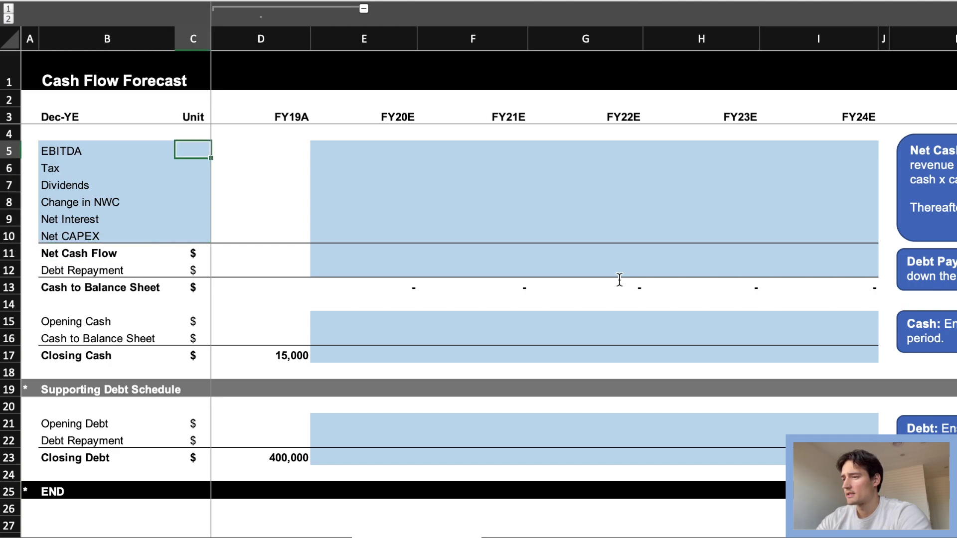
key("shift+Down")
key("shift+Down")
key("shift+Down")
key("shift+Down")
key("shift+Down")
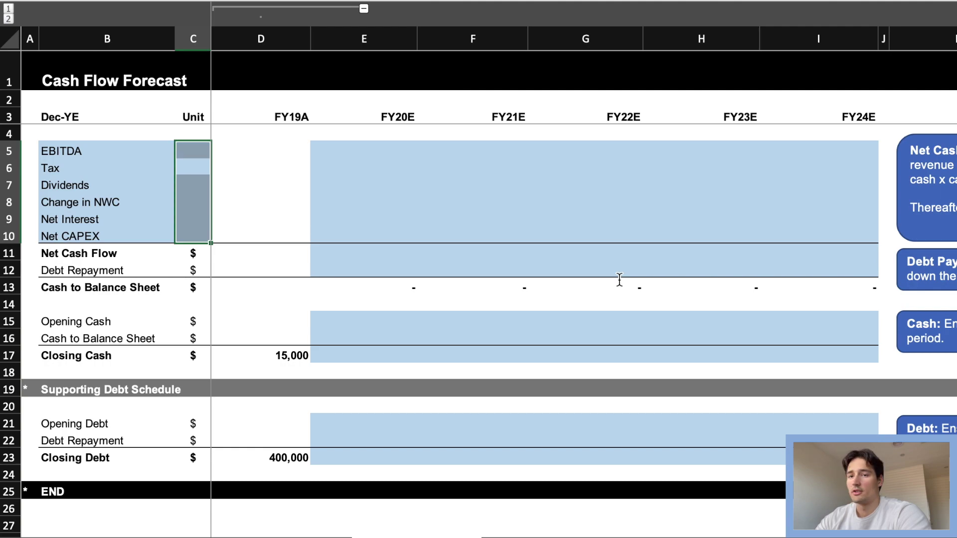
key("shift+Up")
key("shift+Up")
key("shift+Up")
key("shift+Up")
key("shift+Up")
key("shift+Down")
key("shift+Down")
key("shift+Down")
key("shift+Down")
key("shift+Down")
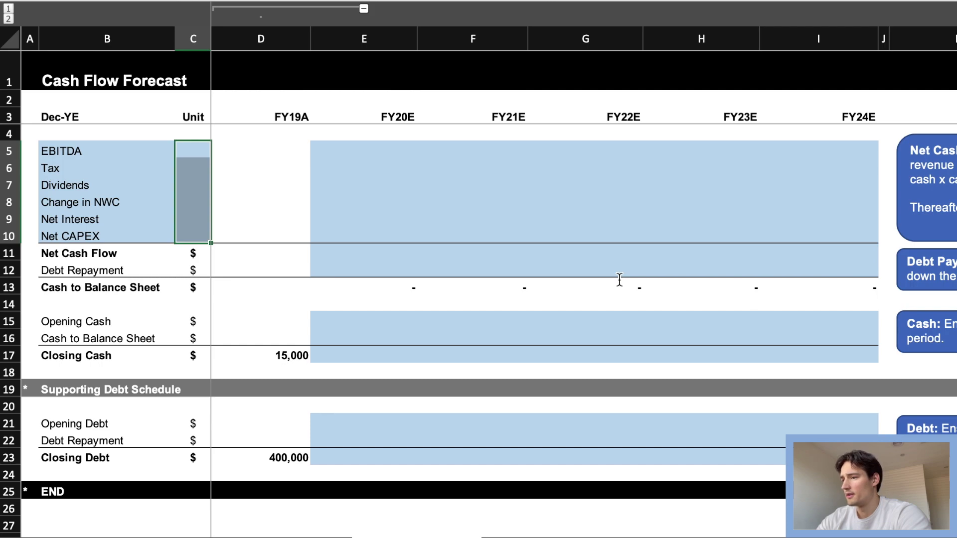
type("$")
key("ctrl+Return")
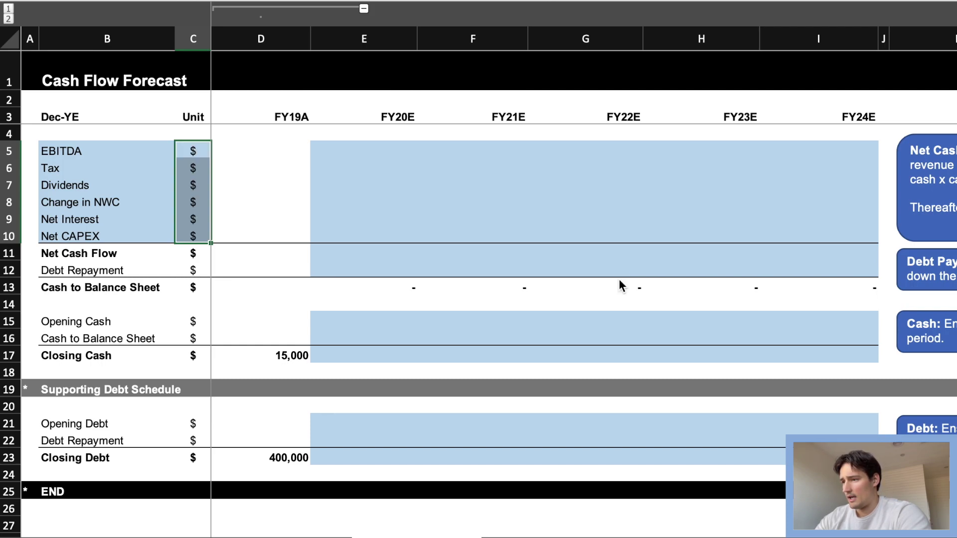
key("Right")
key("Right")
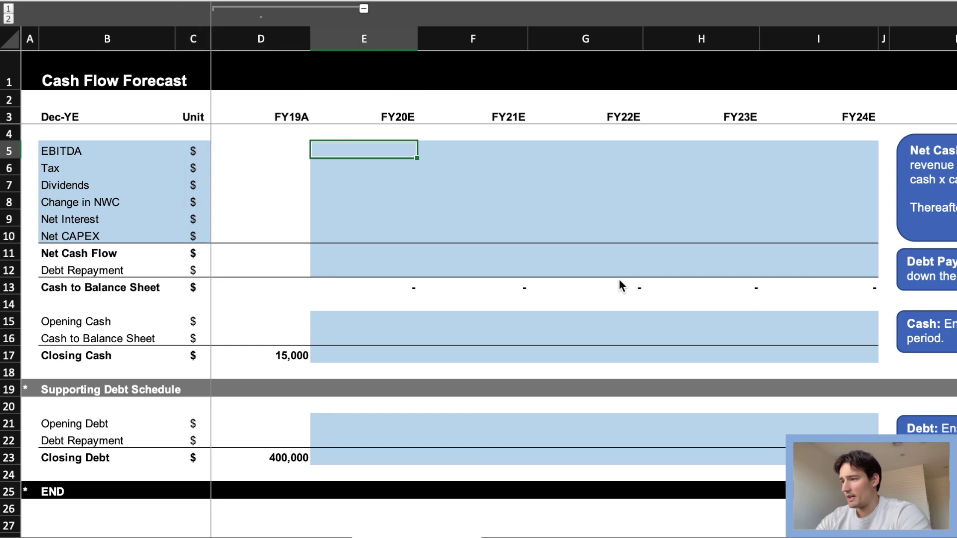
Link EBITDA in E5:I5 to the P&L Forecast EBITDA, showing 227,000 to 495,211
key("shift+Right")
key("shift+Right")
key("shift+Right")
key("shift+Right")
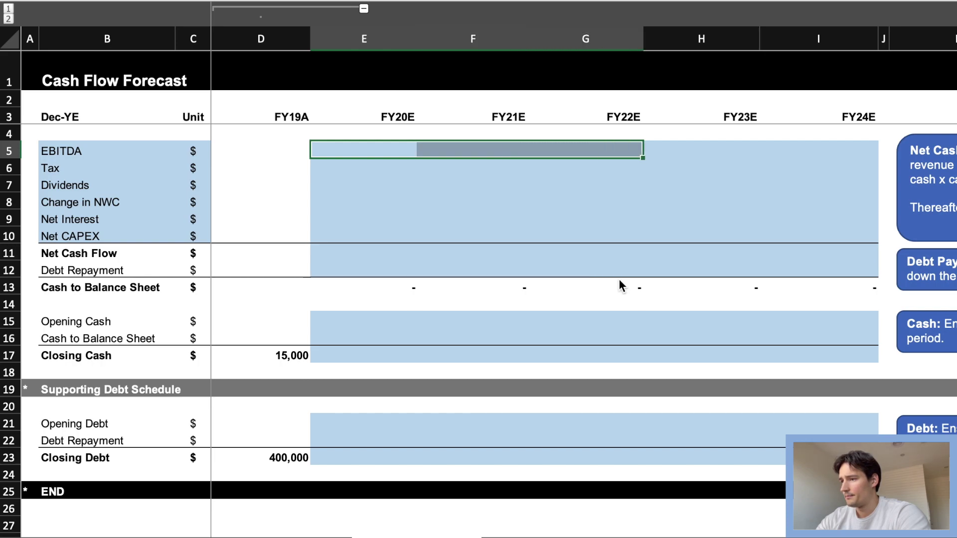
type("=")
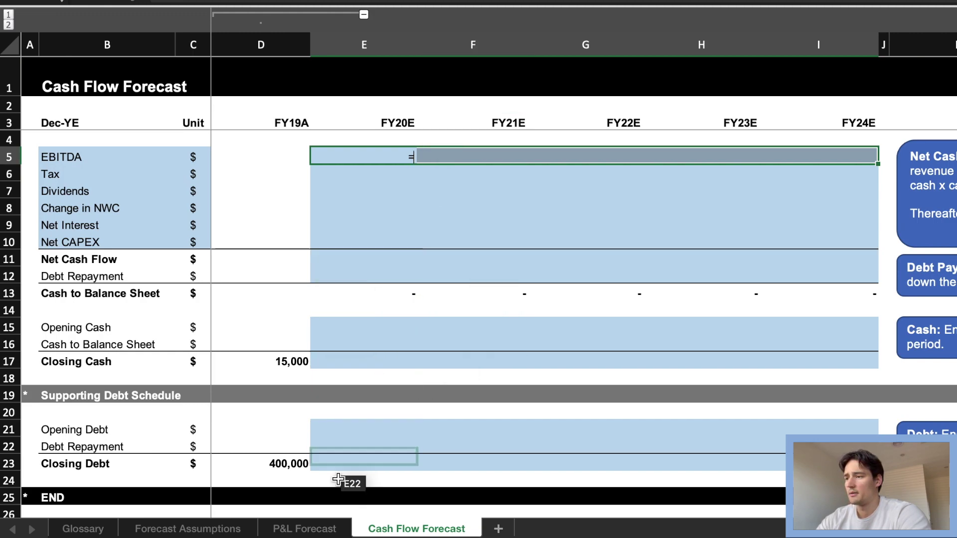
left_click(306, 529)
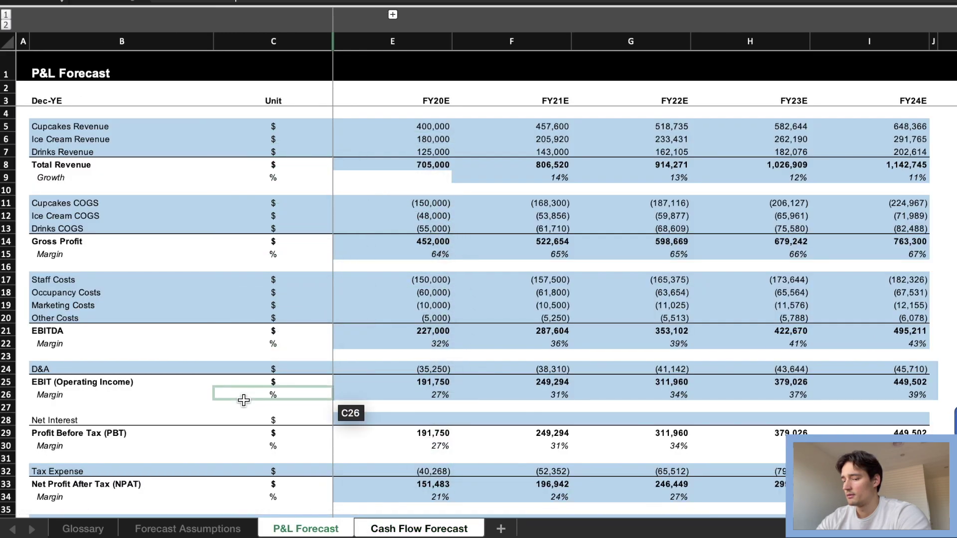
left_click(435, 332)
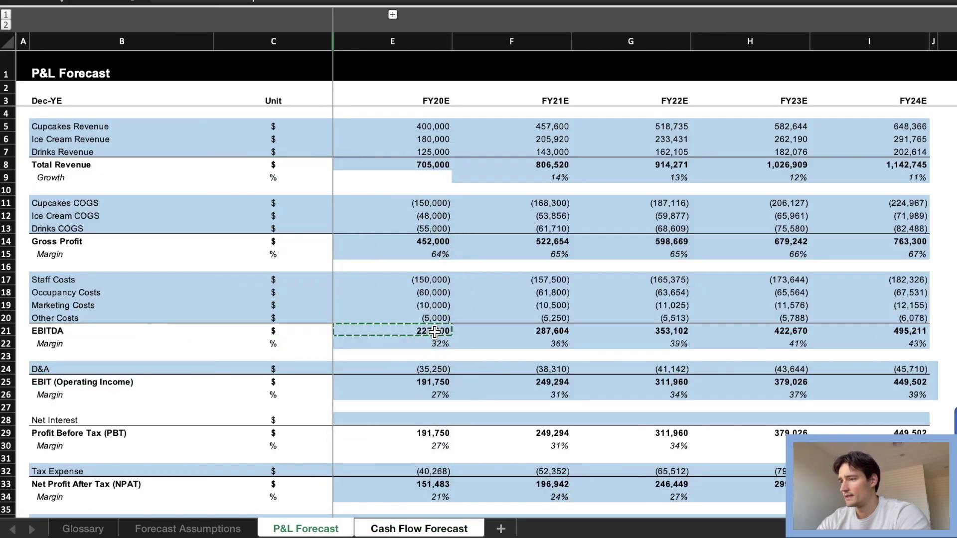
key("ctrl+Return")
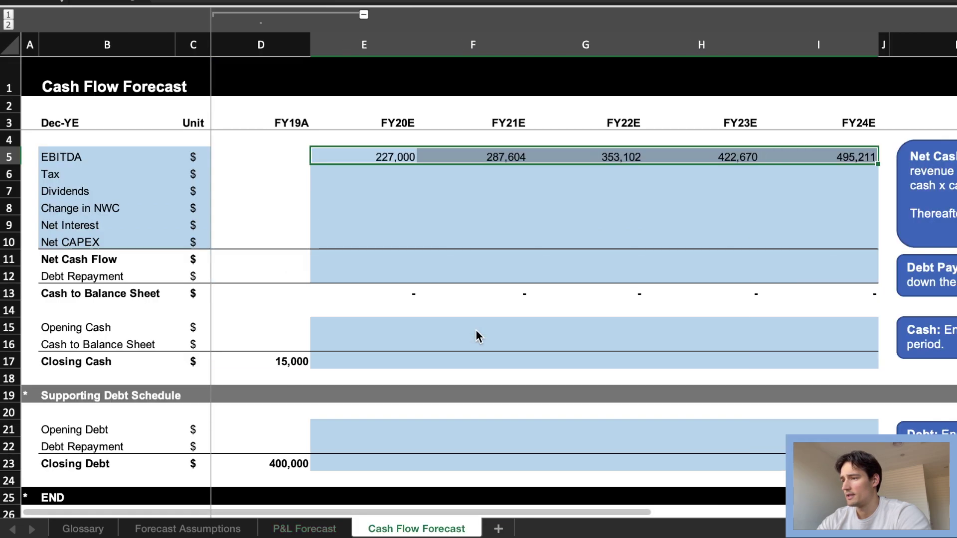
key("Right")
key("Right")
key("Right")
key("Right")
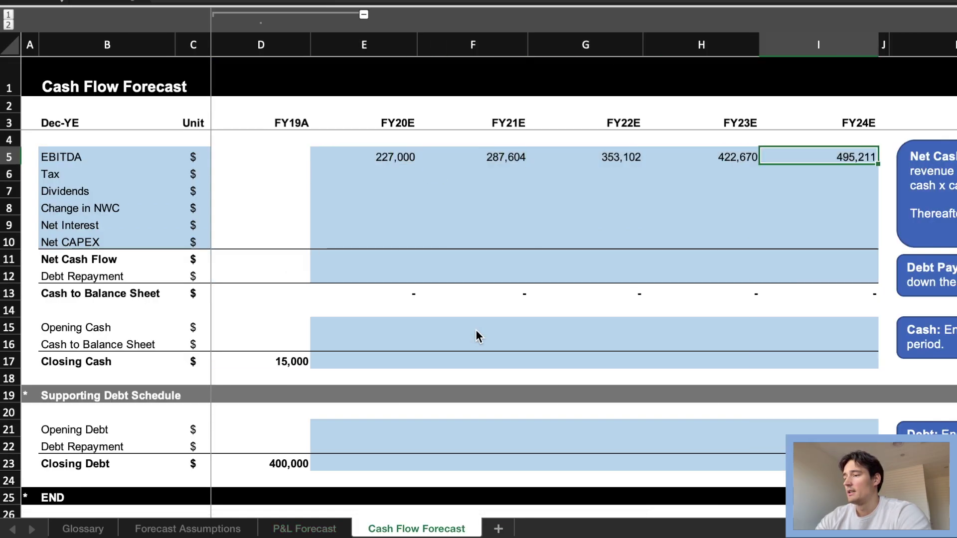
Start linking the Tax row E6:I6 to the P&L Forecast Tax Expense
key("Down")
key("Left")
key("Left")
key("Left")
key("Left")
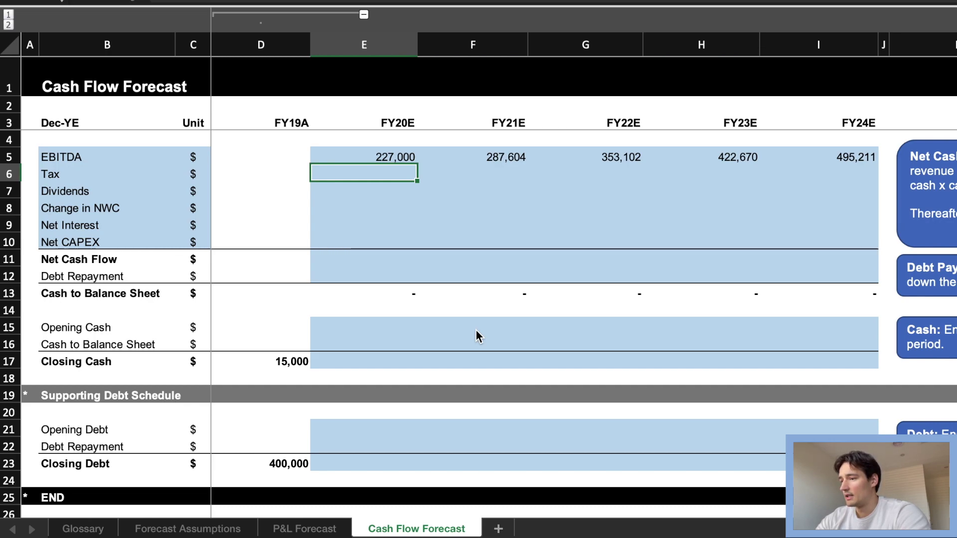
key("shift+Right")
key("shift+Right")
key("shift+Right")
key("shift+Right")
type("=")
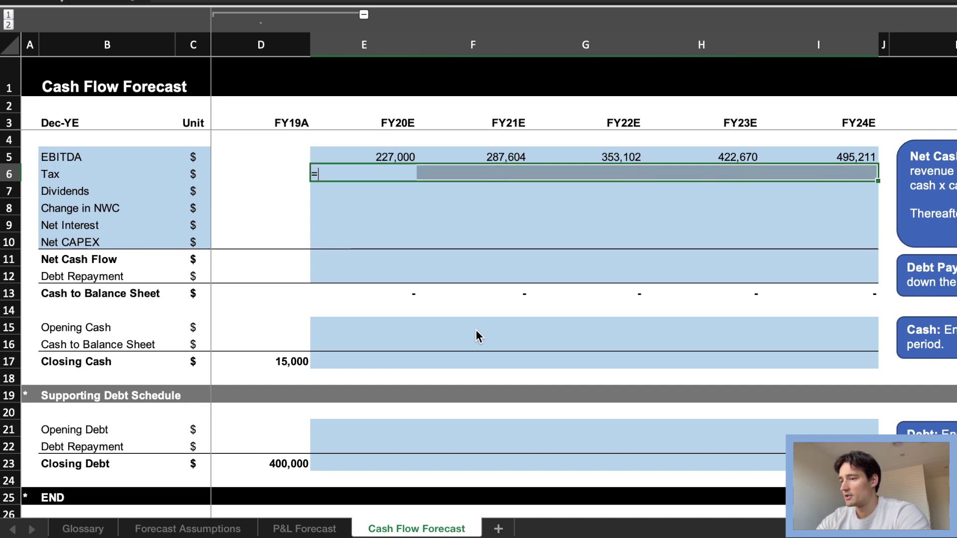
left_click(315, 529)
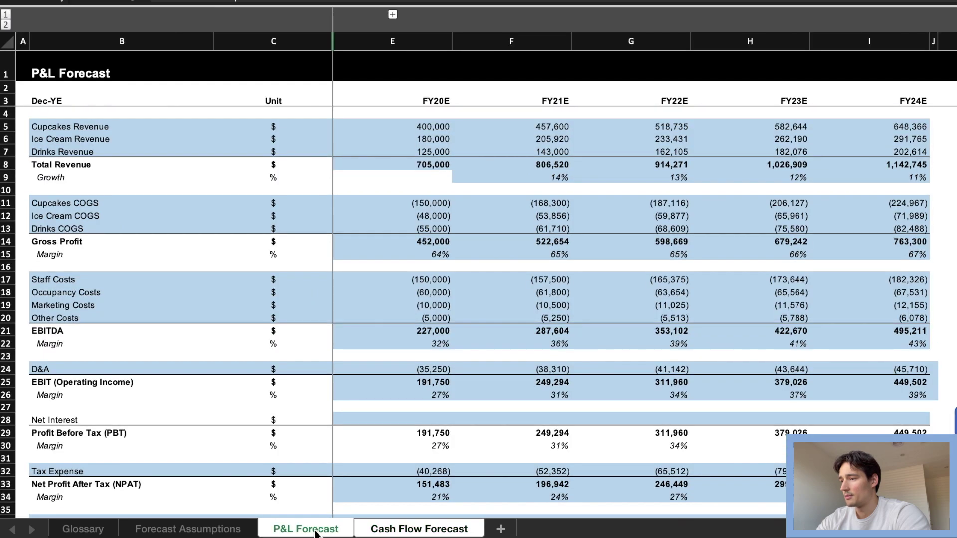
left_click(413, 480)
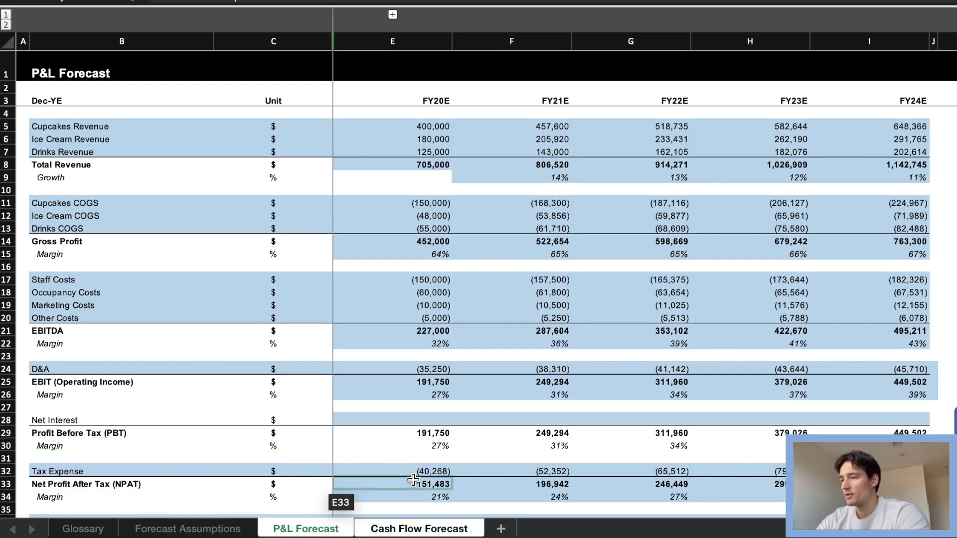
left_click(414, 471)
Commit the Tax link and set FY20E Dividends to P&L Gross Dividends times -1
key("ctrl+Return")
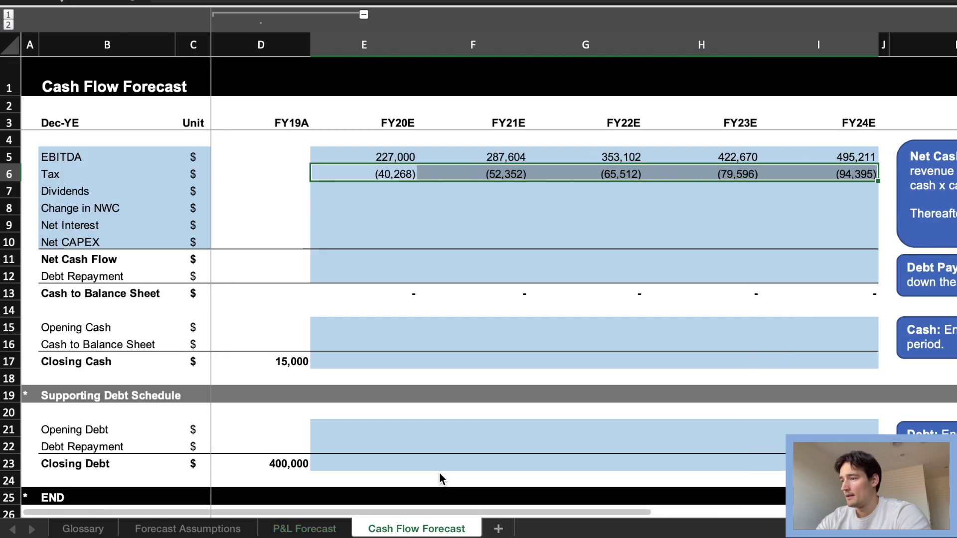
key("Down")
key("shift+Right")
key("shift+Right")
key("shift+Right")
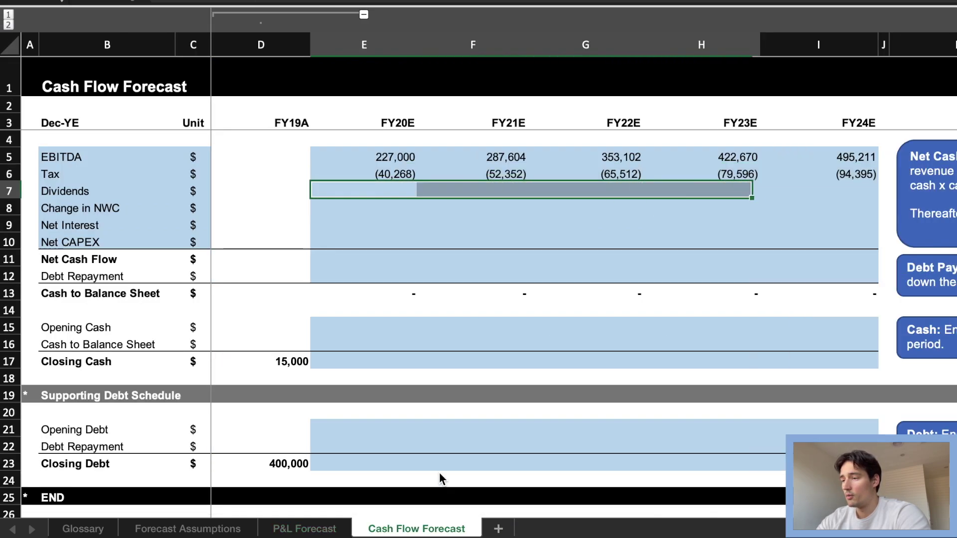
key("shift+Right")
type("=")
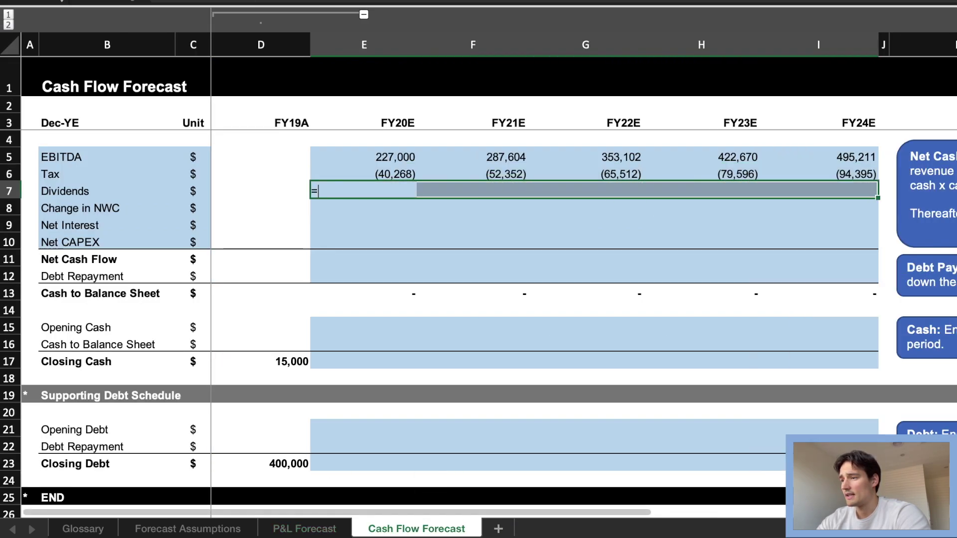
left_click(304, 529)
left_click(512, 467)
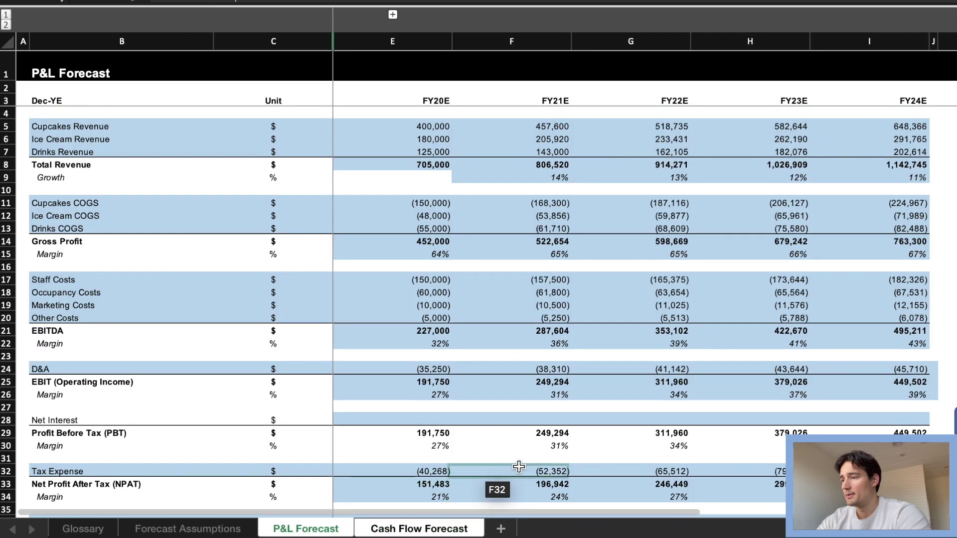
scroll(223, 433, "down", 5)
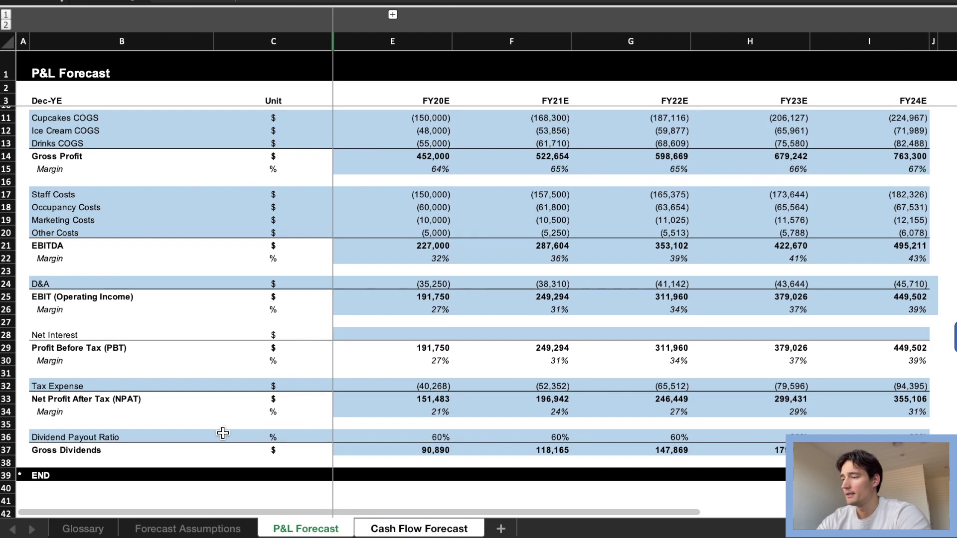
scroll(222, 433, "up", 1)
left_click(437, 456)
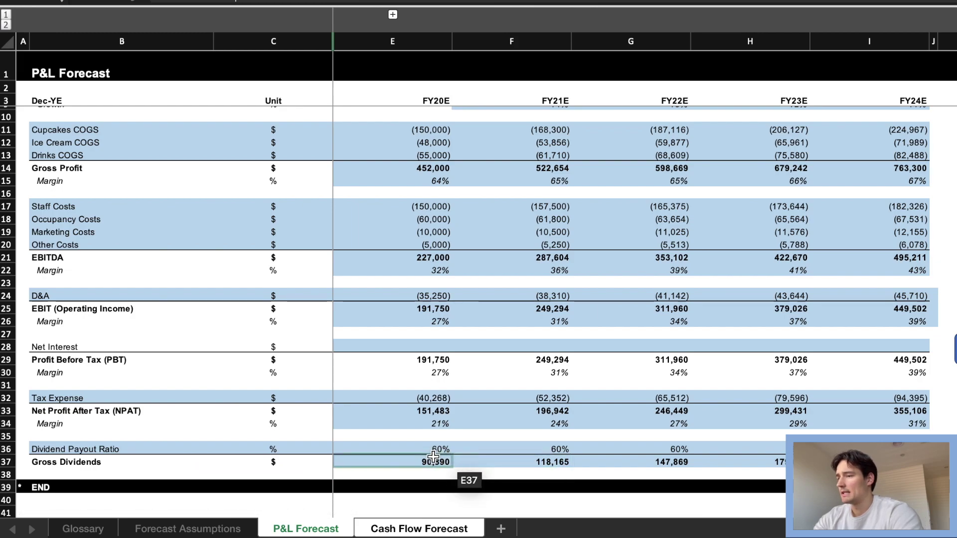
key("ctrl+c")
key("Escape")
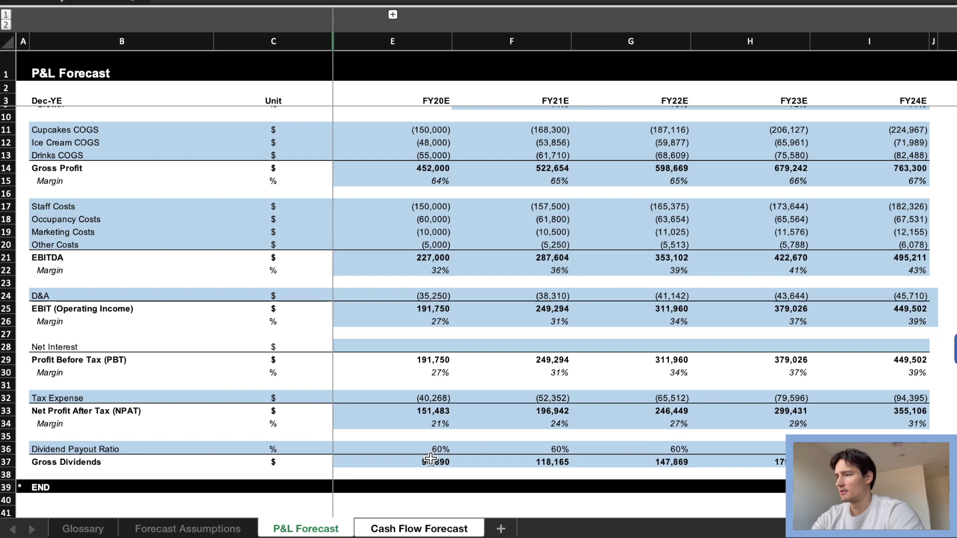
left_click(848, 147)
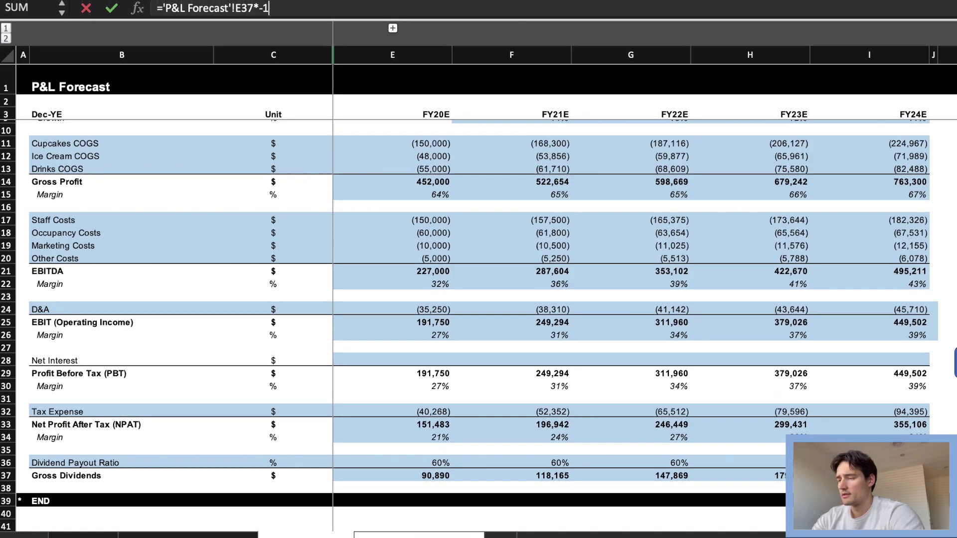
key("Return")
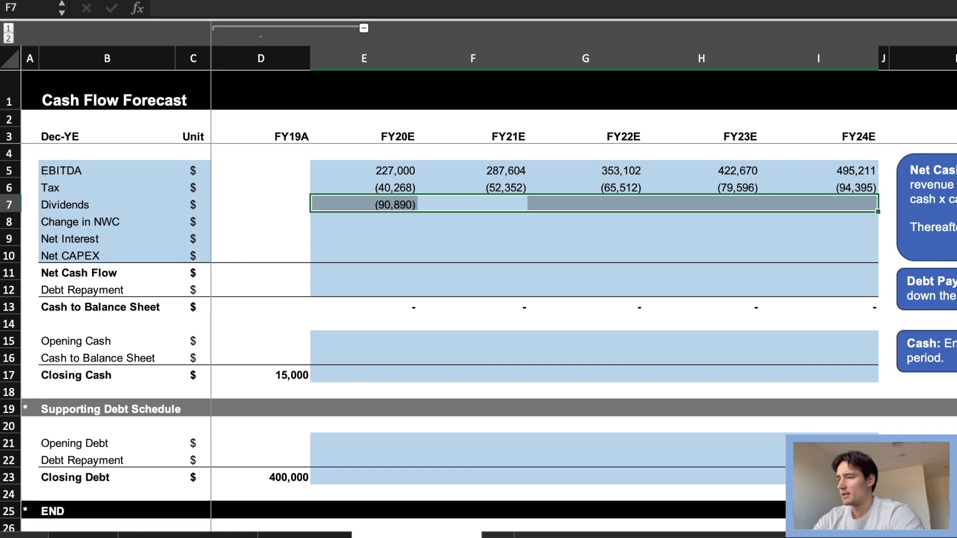
Copy the FY20E Dividends formula across FY21E–FY24E
left_click(472, 205)
left_click(364, 205)
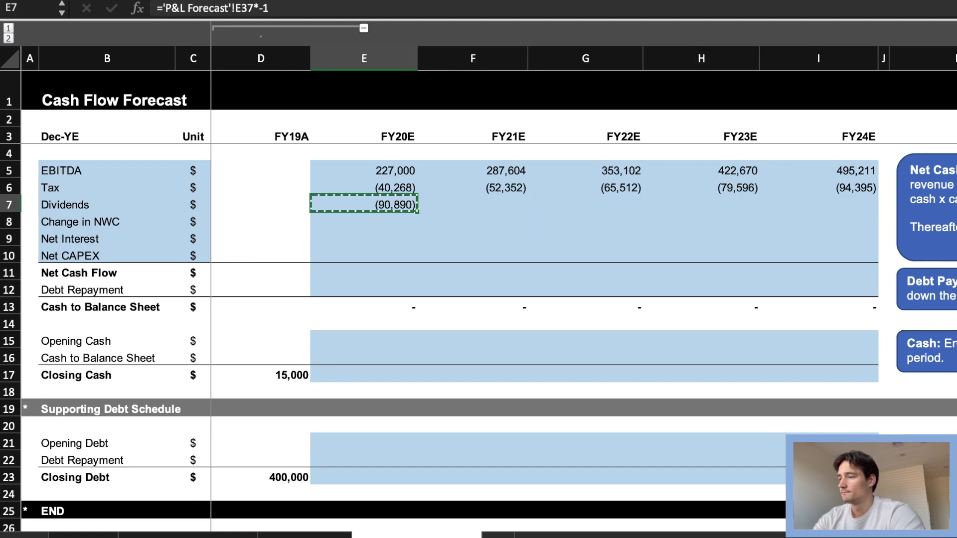
key("Right")
key("shift+Right")
key("shift+Right")
key("shift+Right")
key("ctrl+v")
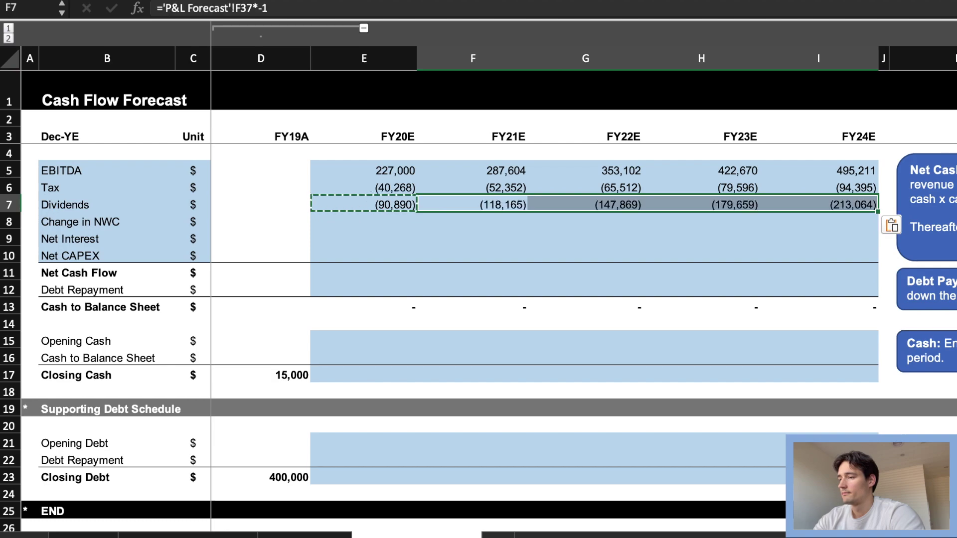
Check the Dividends formulas and review the P&L Forecast sheet
left_click(472, 220)
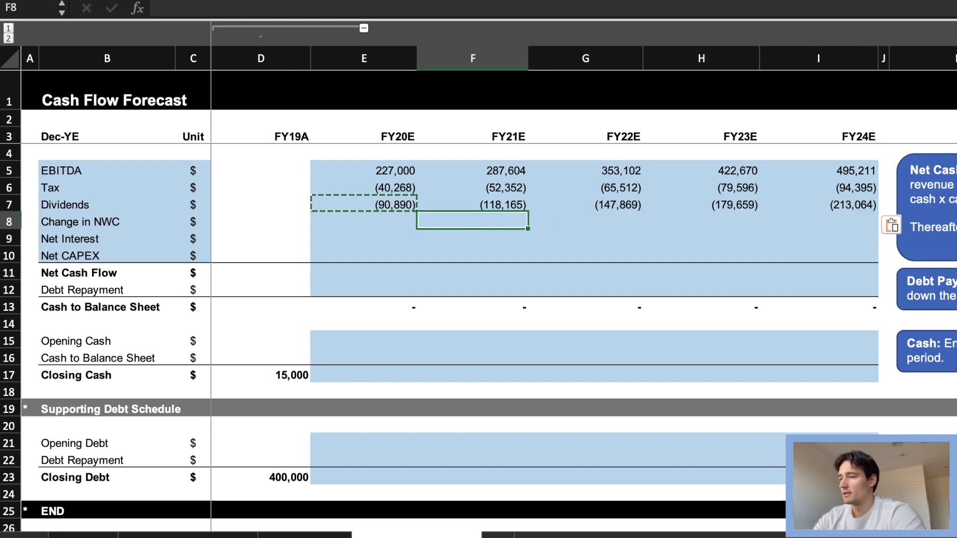
key("Left")
key("Up")
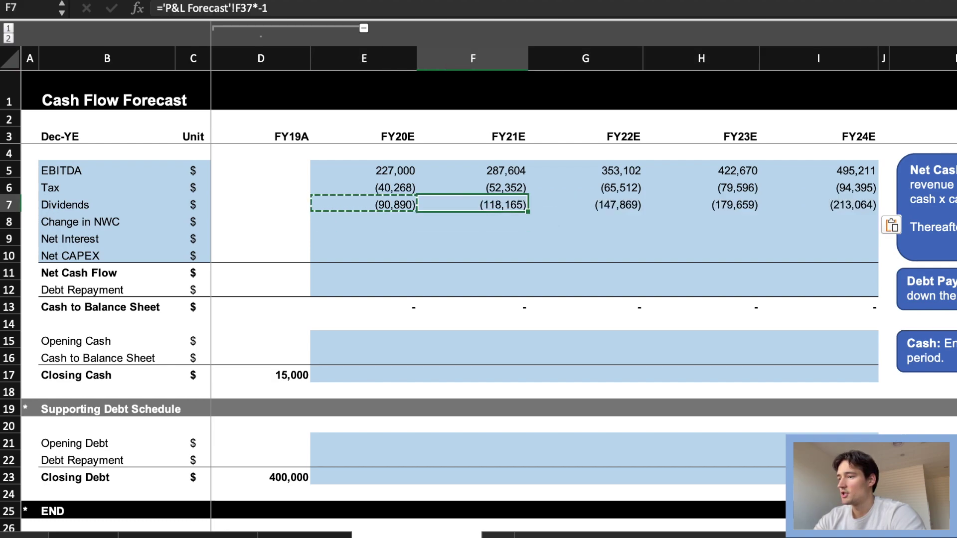
key("Right")
key("Down")
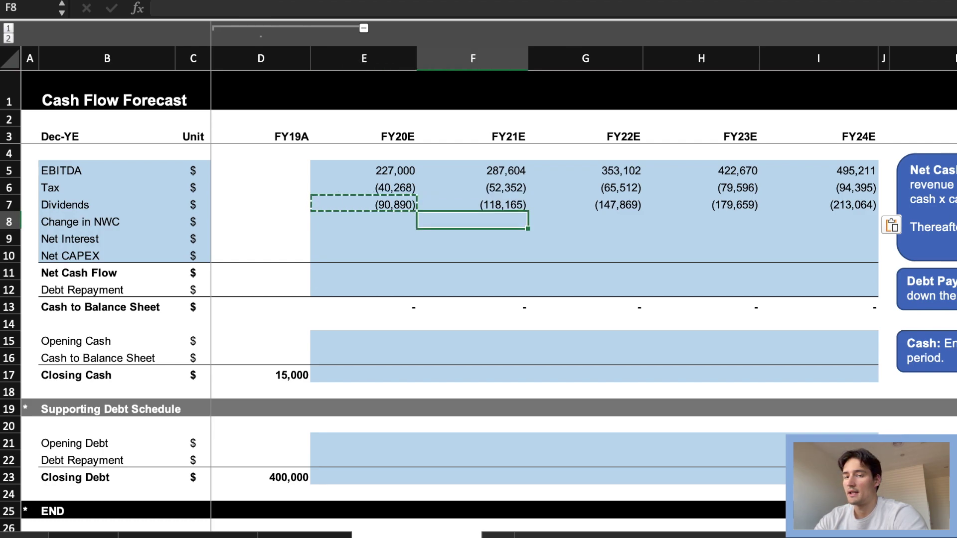
key("Left")
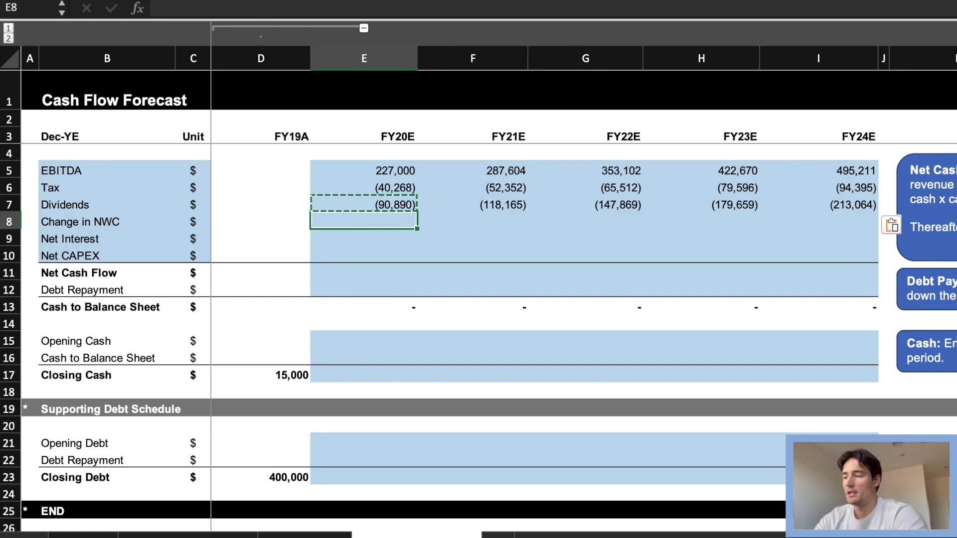
left_click(311, 536)
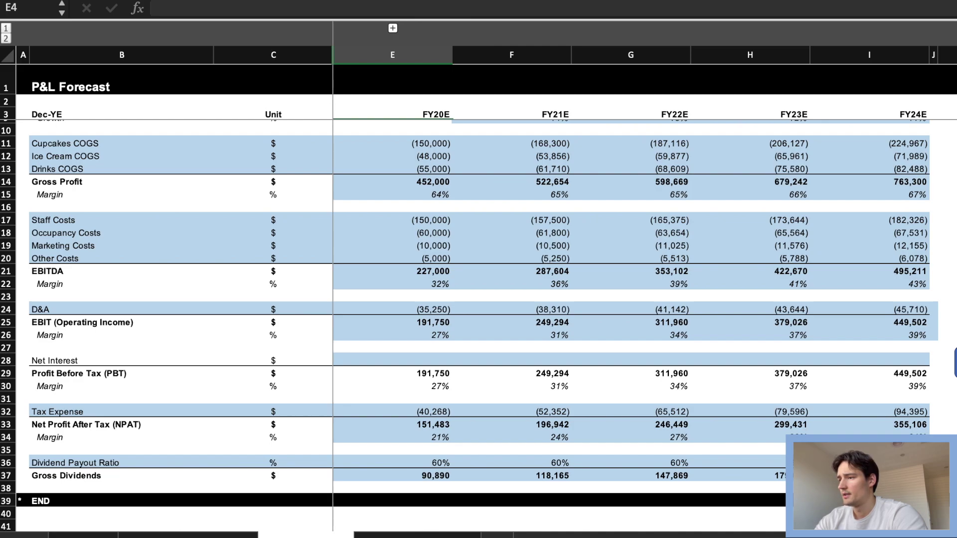
key("ctrl+Page_Up")
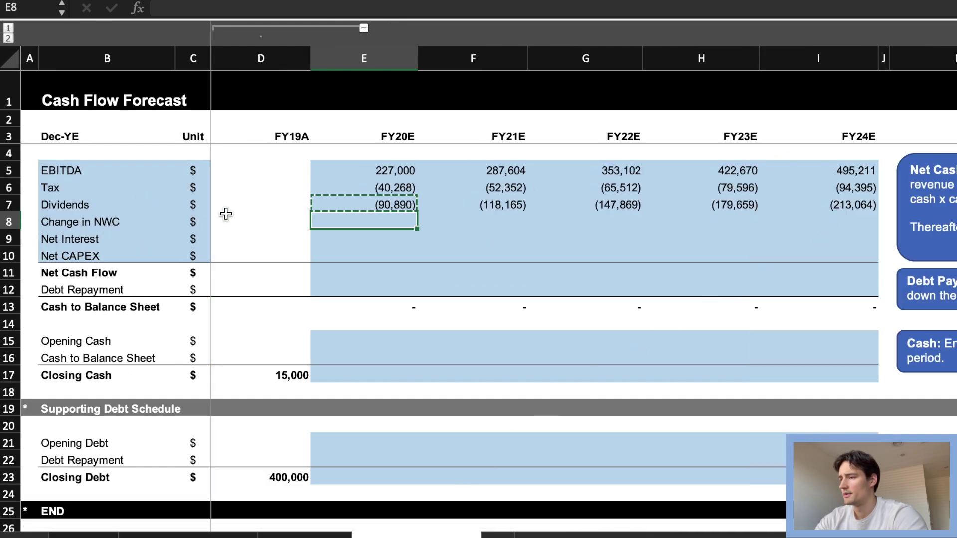
Select the Change in NWC range E8:I8 after reading the Net Cash Flow instructions
key("shift+Right")
key("shift+Right")
key("shift+Right")
key("shift+Right")
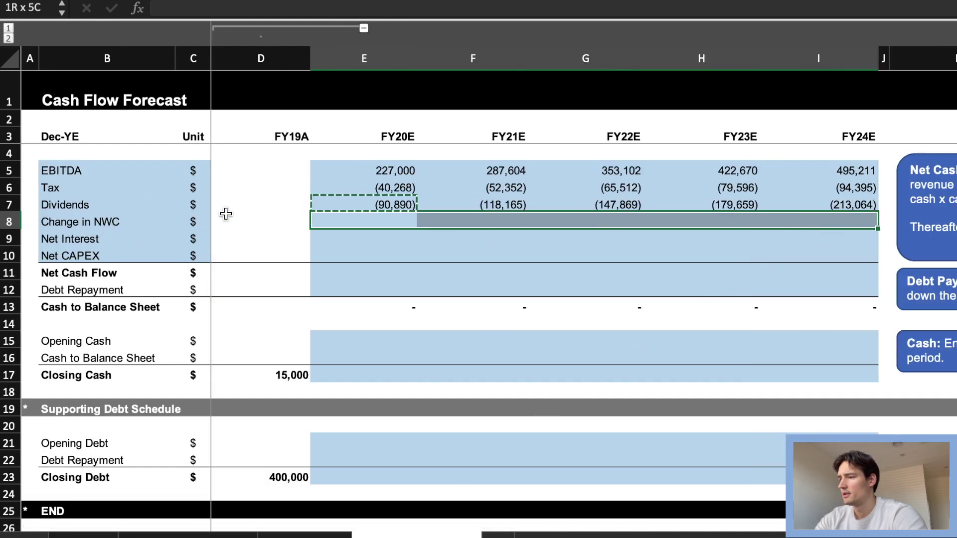
left_click(395, 222)
scroll(698, 231, "right", 10)
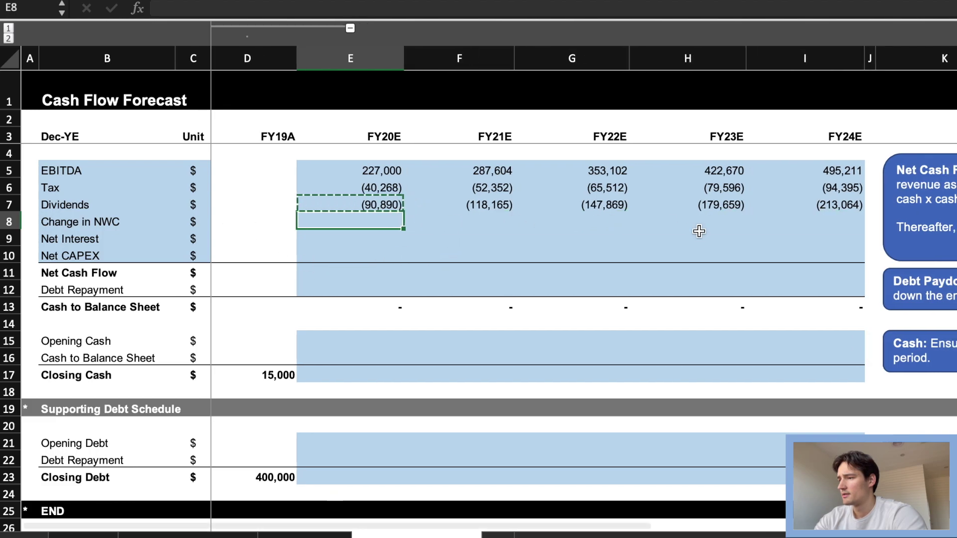
scroll(698, 230, "right", 5)
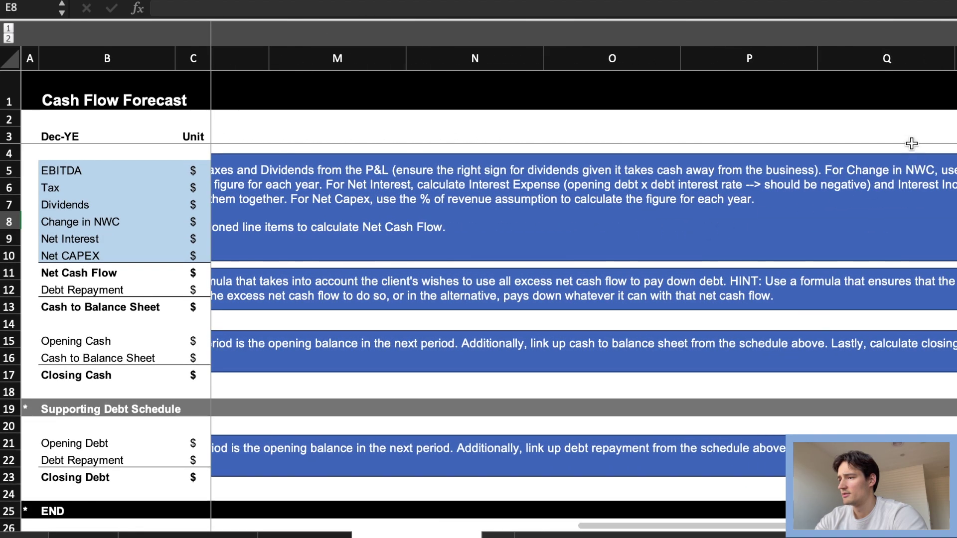
scroll(919, 192, "right", 3)
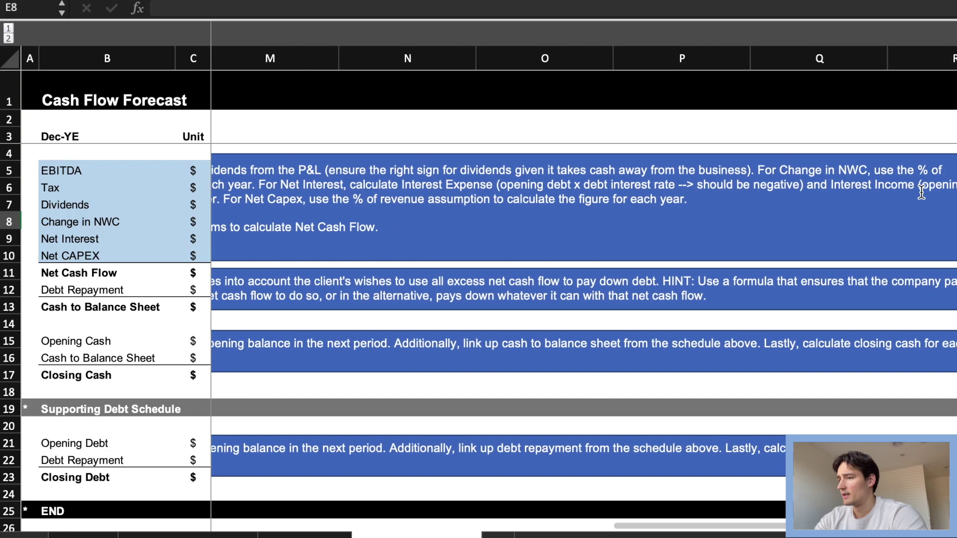
scroll(923, 193, "left", 5)
scroll(742, 229, "left", 4)
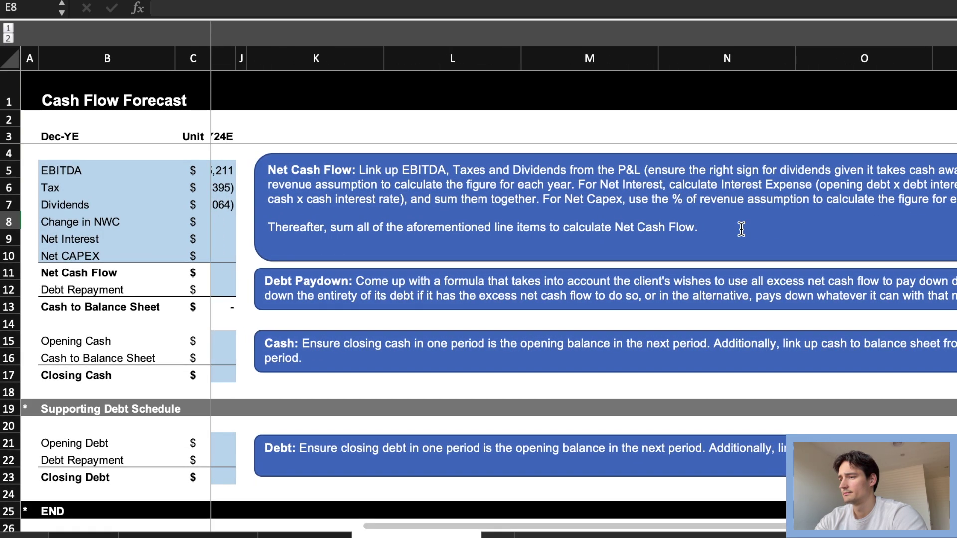
scroll(703, 267, "left", 8)
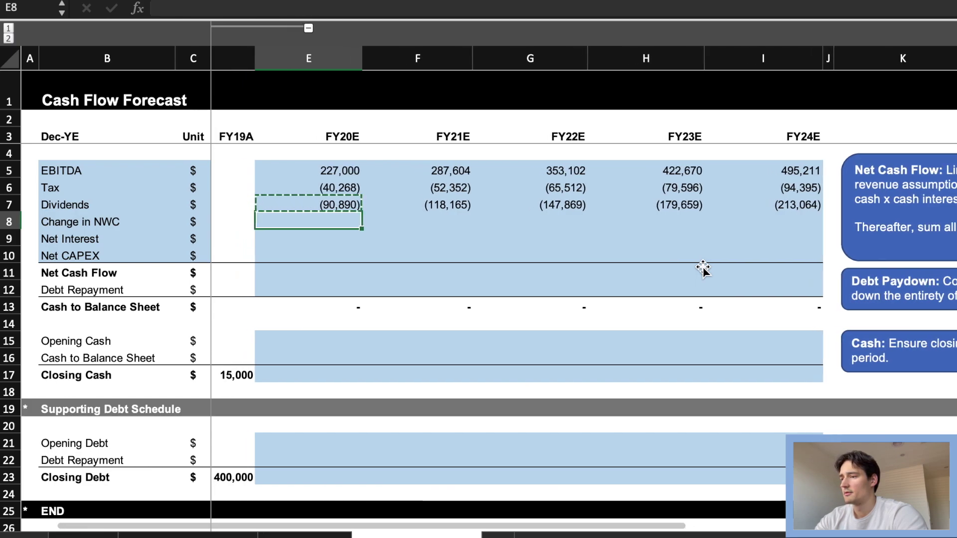
key("shift+Right")
key("shift+Right")
key("shift+Right")
key("shift+Right")
Fill E8:I8 with ='Forecast Assumptions'!E38*'P&L Forecast'!E8, giving (7,050) to (11,427)
type("=")
left_click(190, 534)
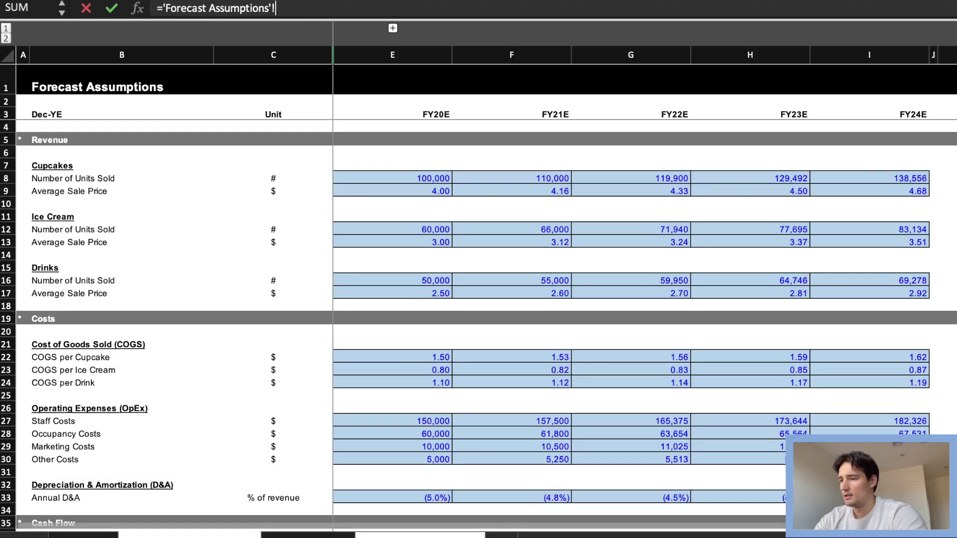
scroll(222, 421, "down", 5)
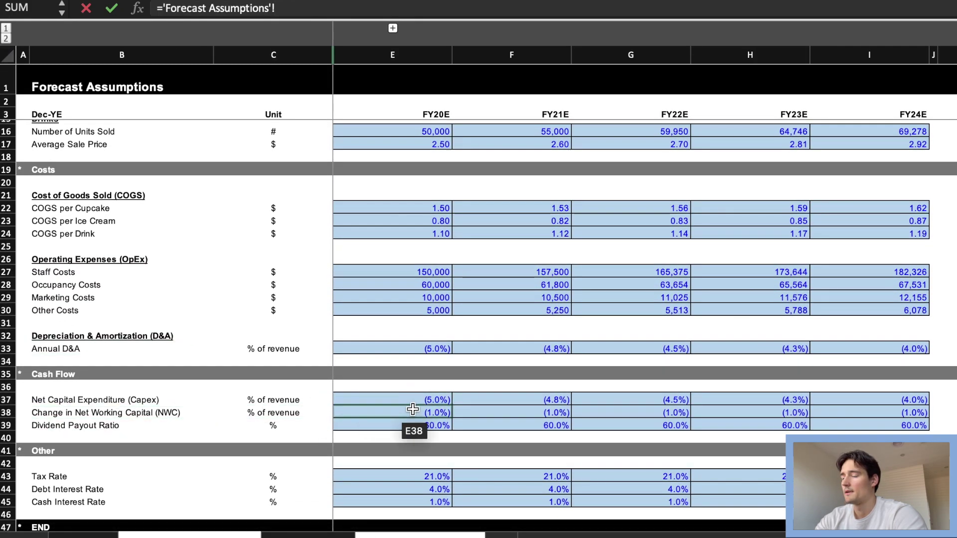
left_click(429, 414)
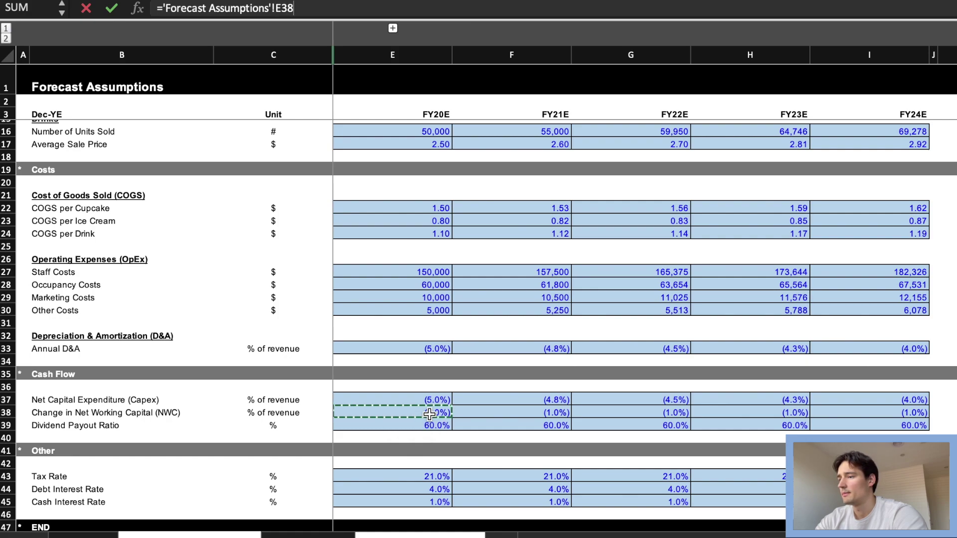
type("*")
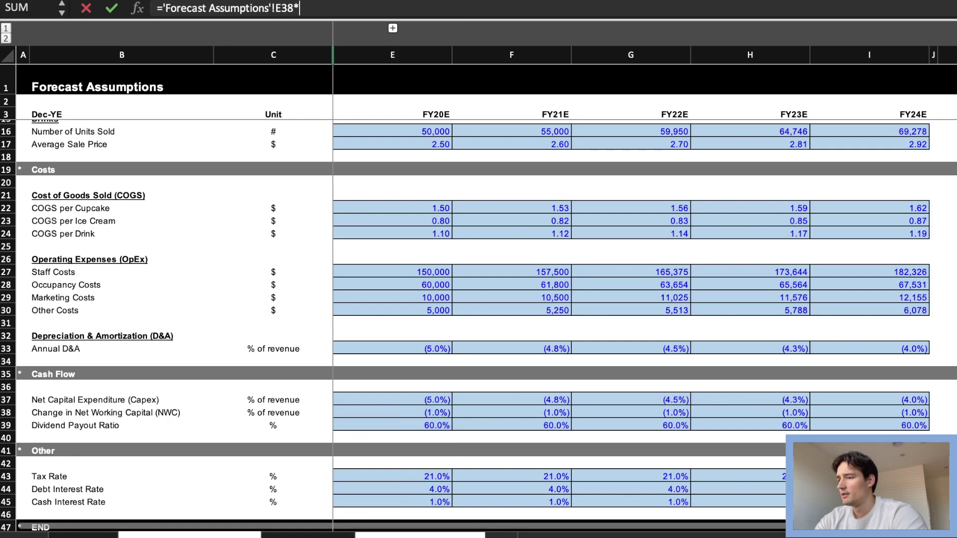
left_click(319, 534)
scroll(491, 279, "up", 3)
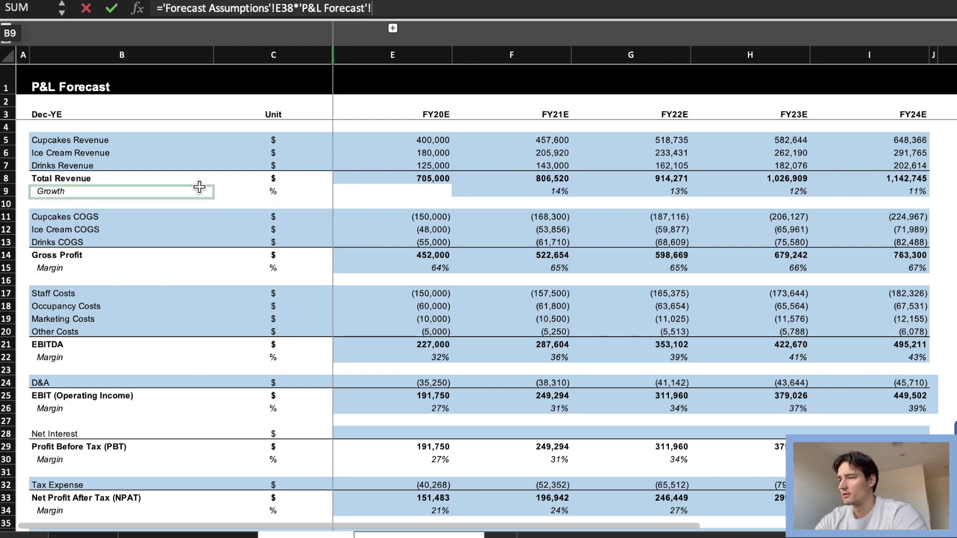
left_click(427, 178)
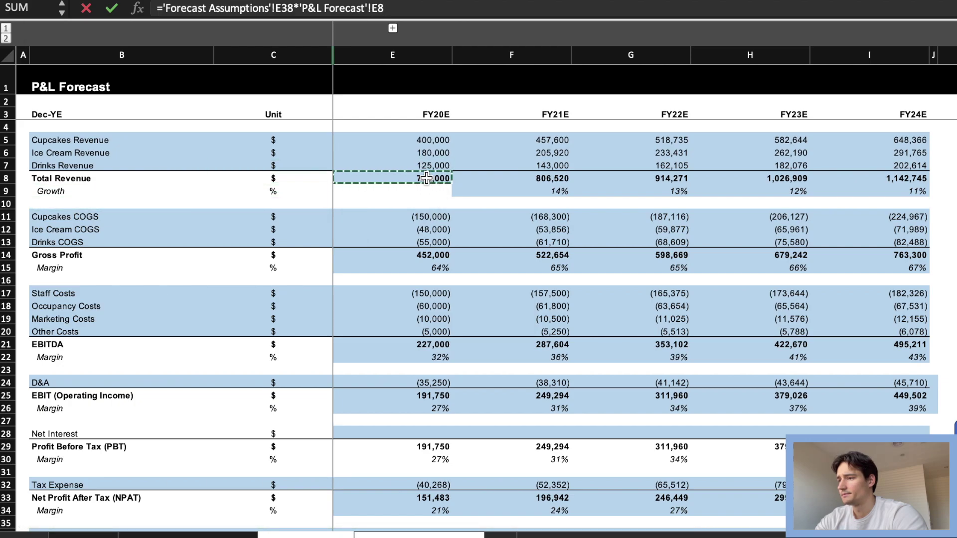
key("ctrl+Return")
key("Left")
key("Left")
key("Right")
key("Right")
key("Down")
key("Left")
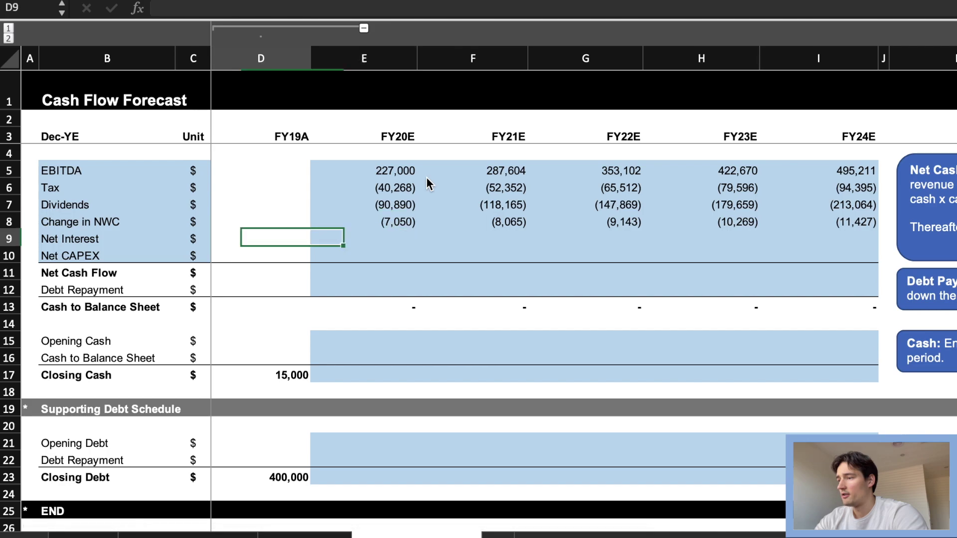
key("Right")
key("Right")
key("Right")
key("Right")
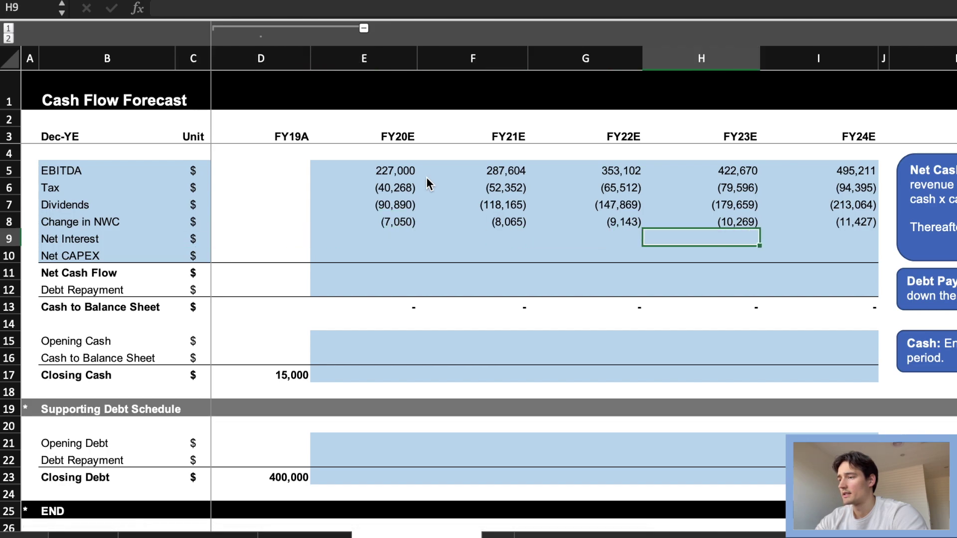
key("Right")
key("Left")
left_click(356, 243)
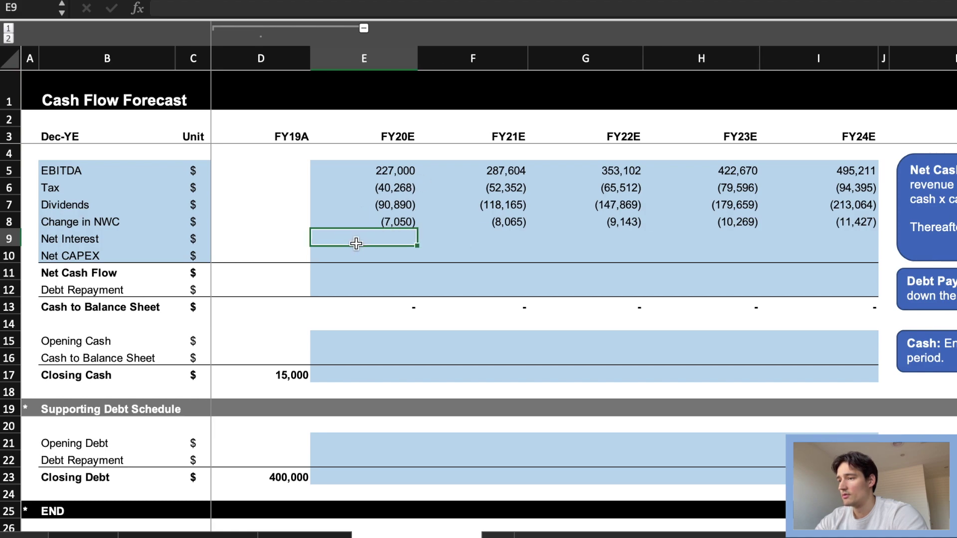
key("Down")
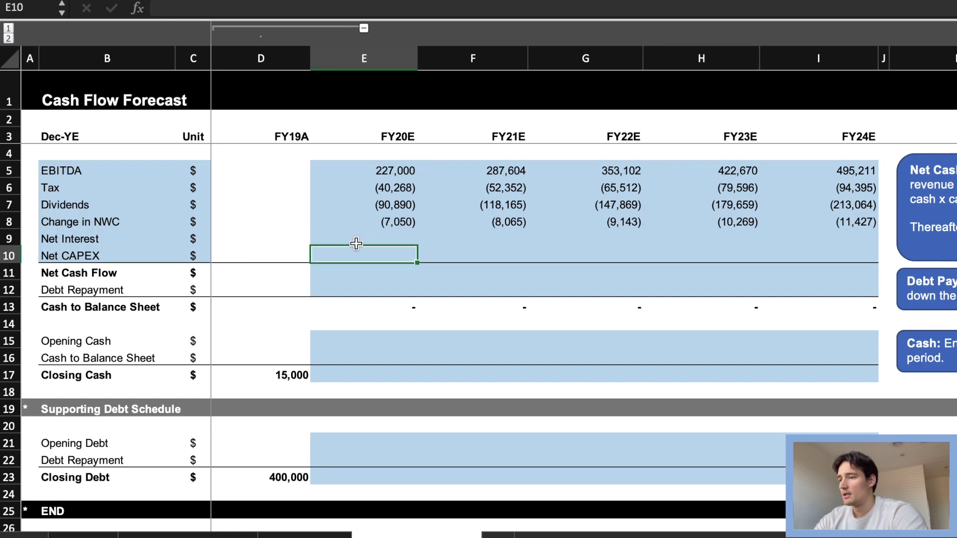
scroll(708, 278, "right", 10)
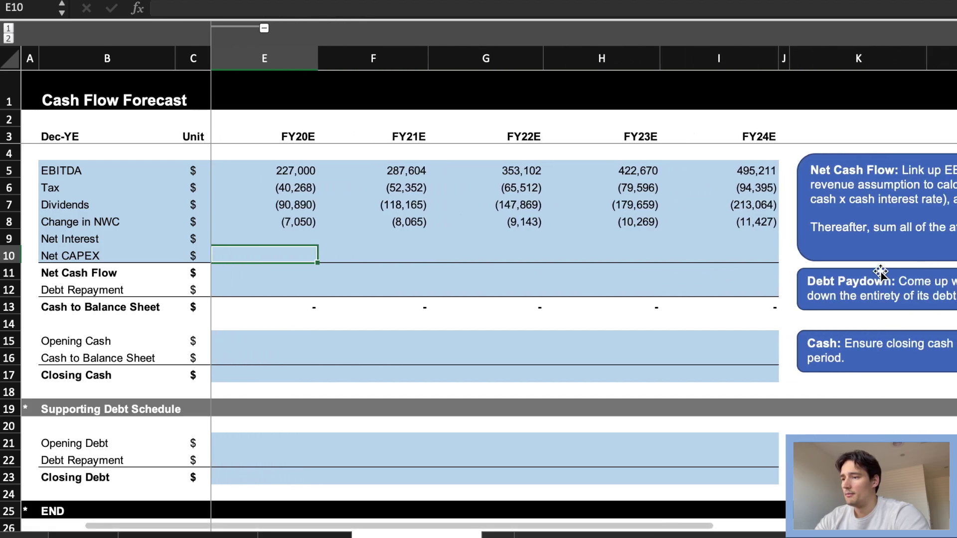
scroll(761, 283, "right", 10)
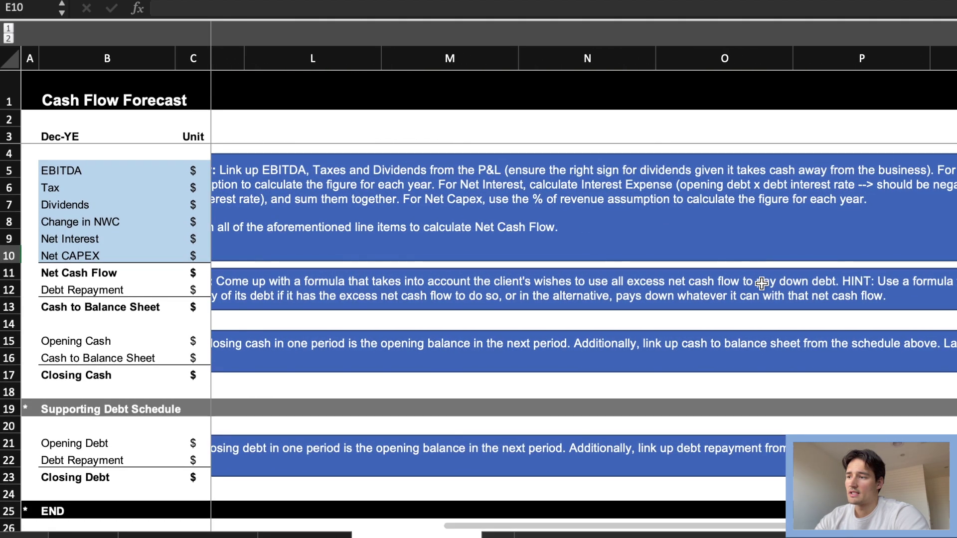
scroll(762, 283, "left", 5)
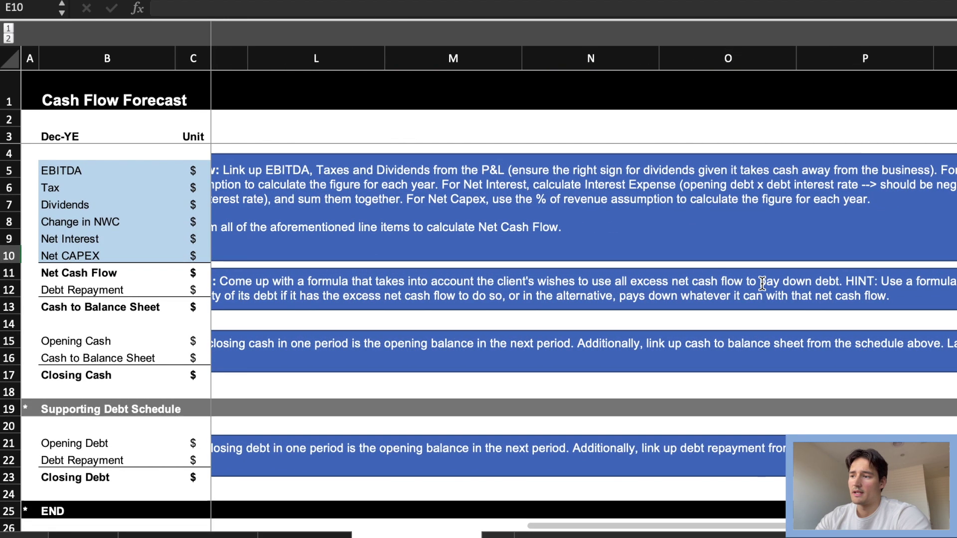
scroll(763, 284, "left", 2)
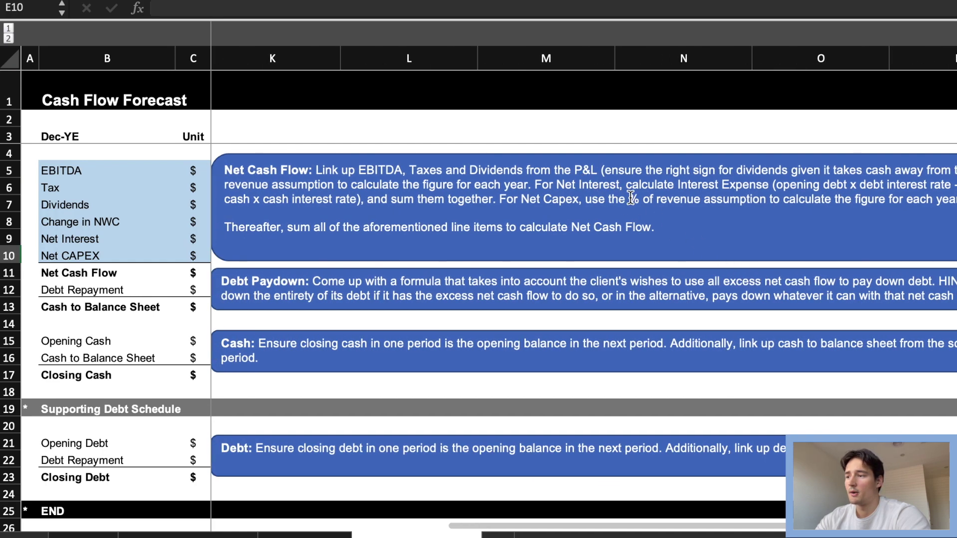
scroll(807, 256, "left", 20)
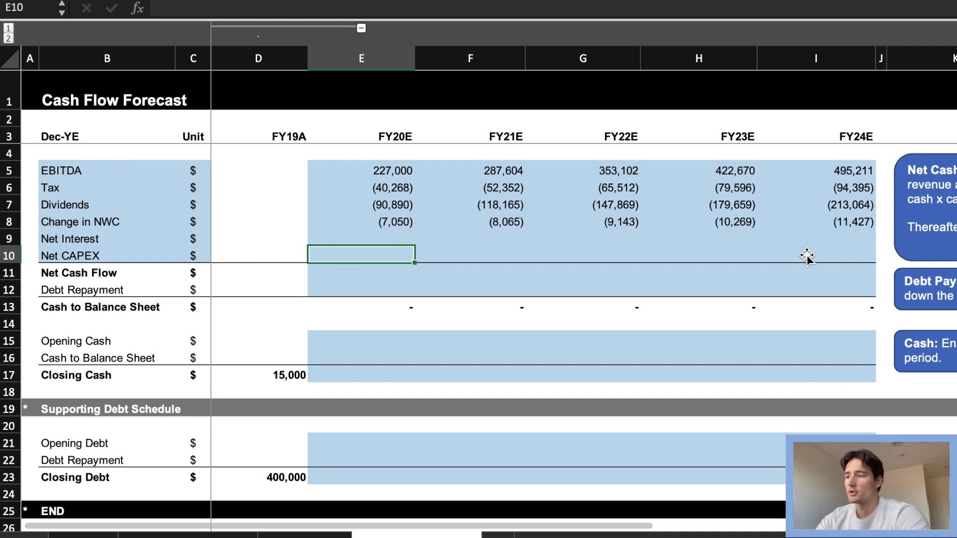
key("shift+Right")
key("shift+Right")
key("shift+Right")
key("shift+Right")
Fill E10:I10 with ='Forecast Assumptions'!E37*'P&L Forecast'!E8, giving (35,250) to (45,710)
type("=")
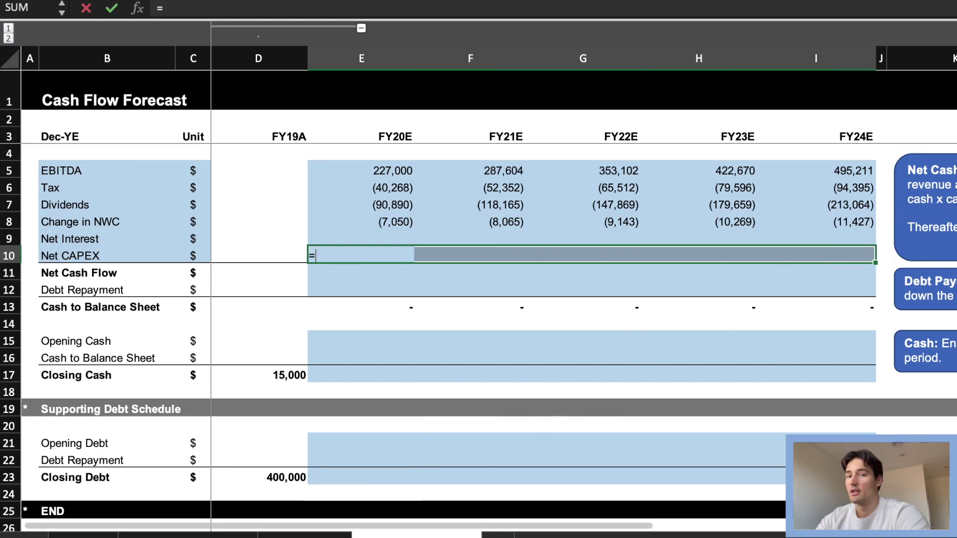
left_click(189, 535)
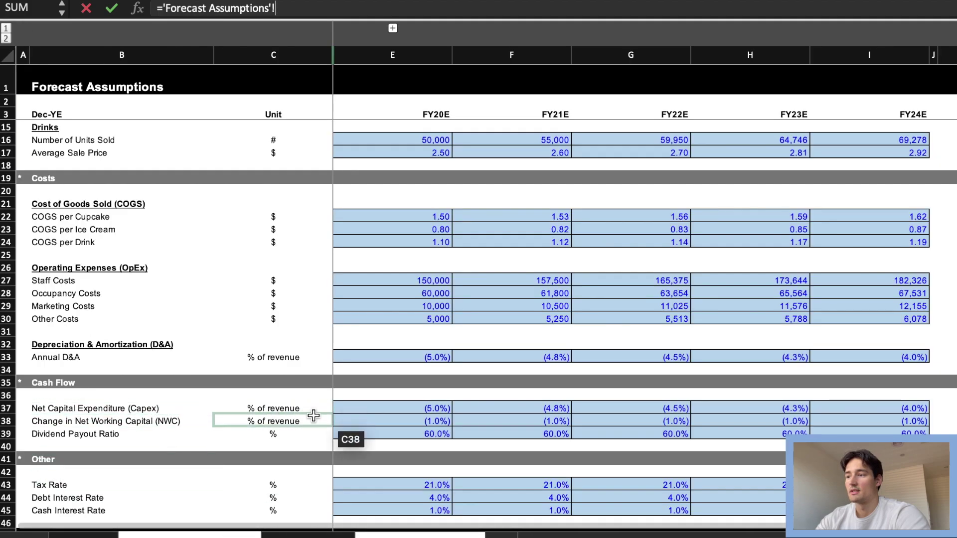
left_click(416, 408)
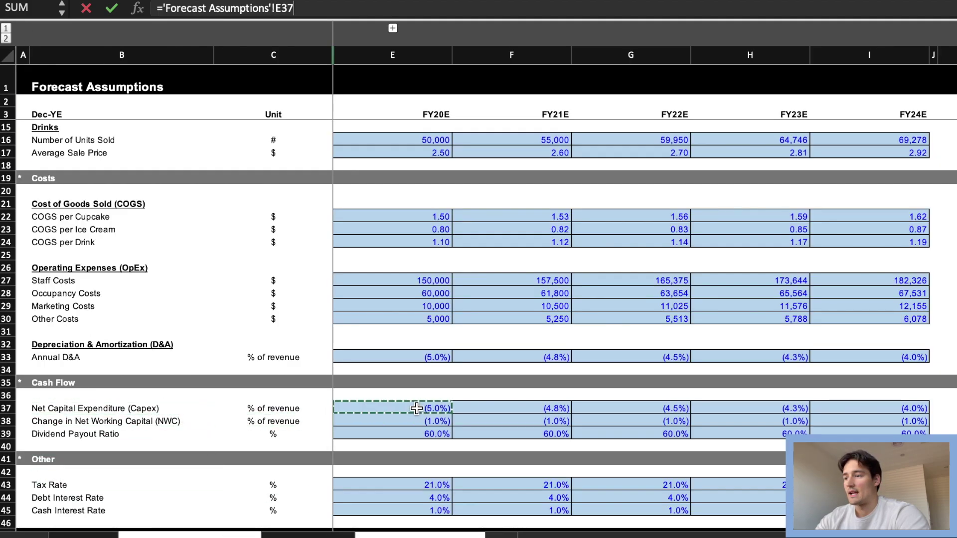
type("*")
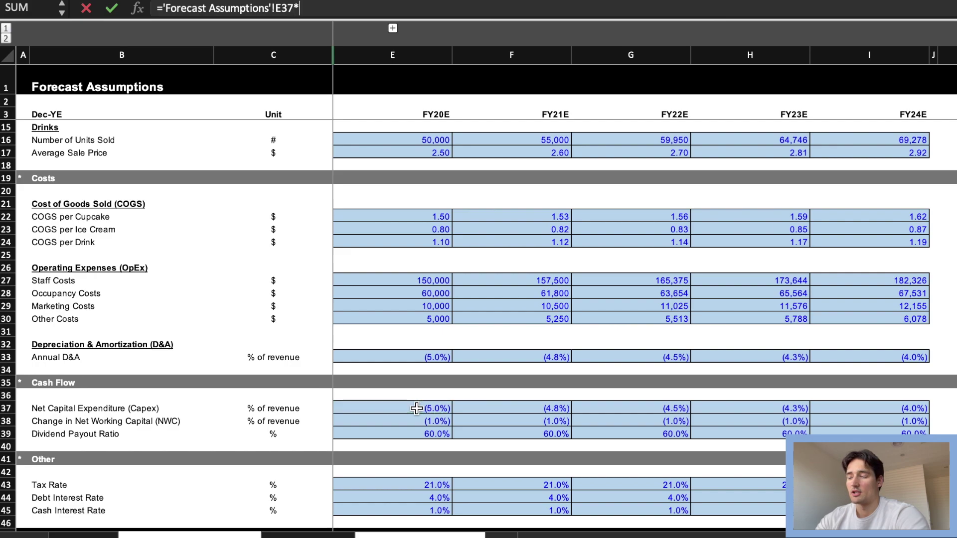
left_click(307, 535)
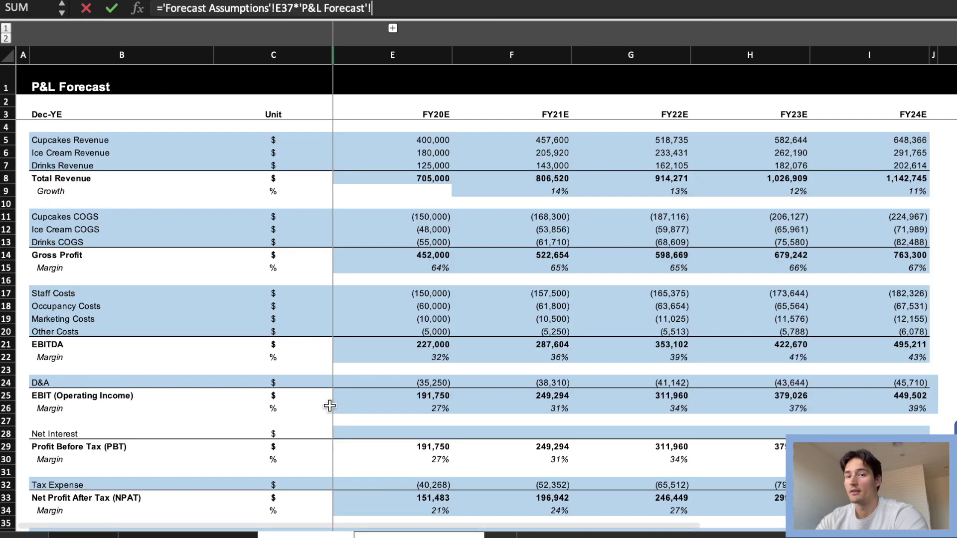
left_click(408, 177)
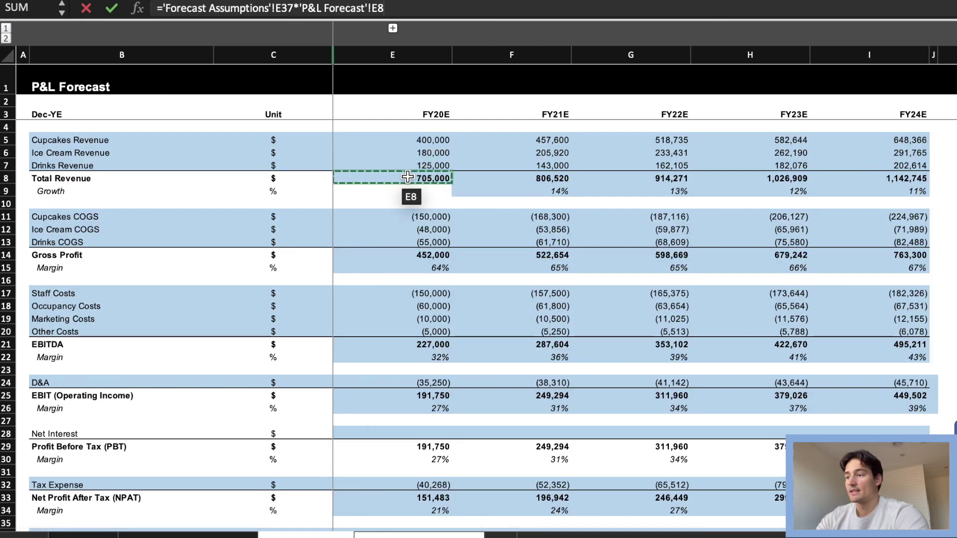
key("ctrl+Return")
key("Left")
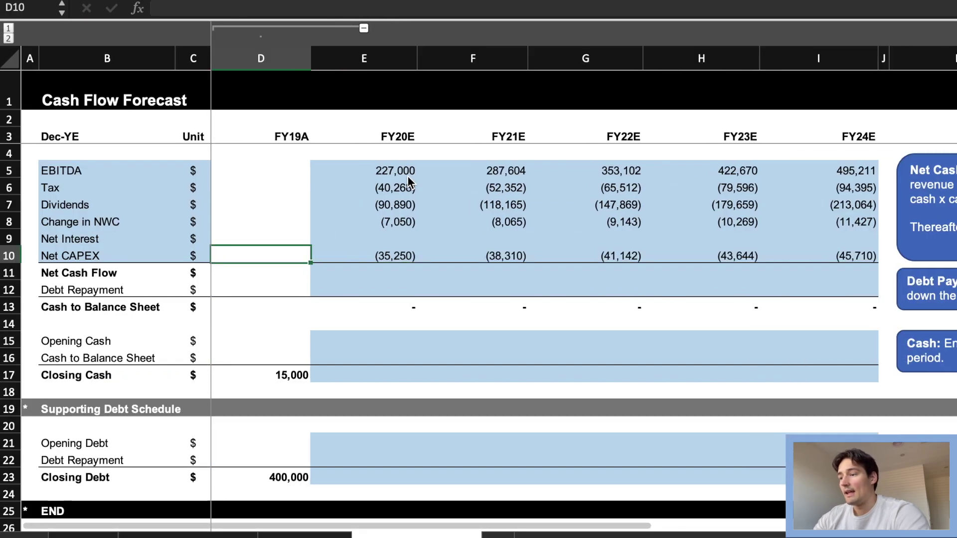
key("Left")
key("Left")
key("Right")
key("Right")
key("Right")
key("Right")
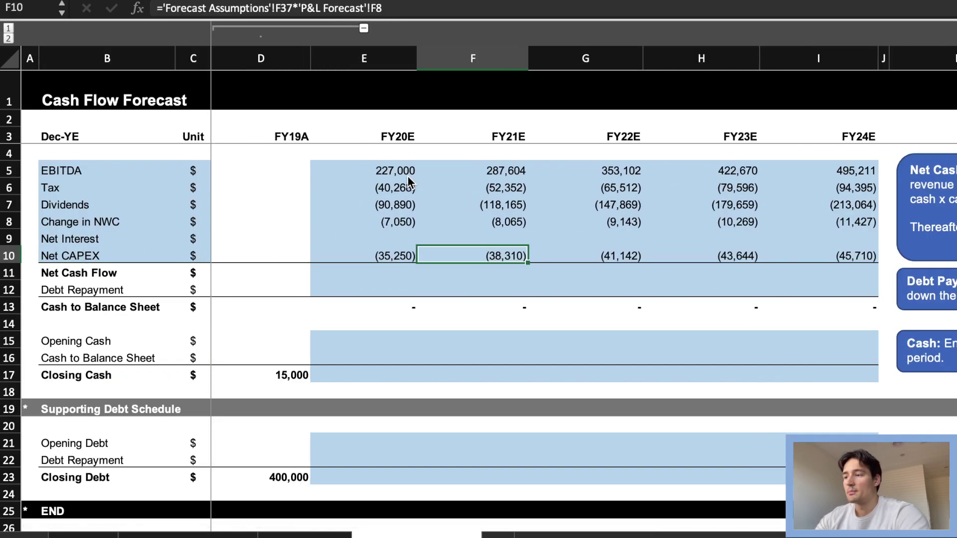
key("Left")
key("Down")
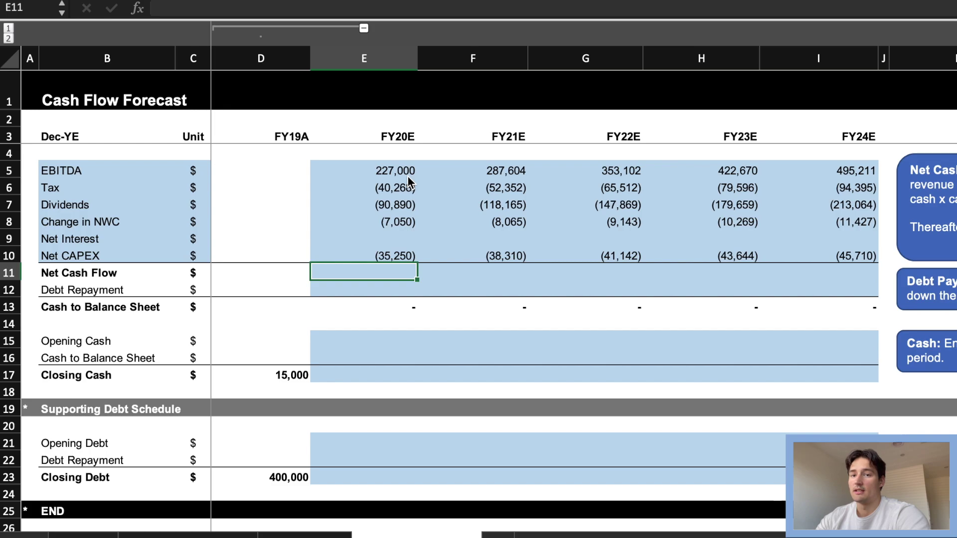
Fill Net Cash Flow E11:I11 with =SUM(E5:E10), totalling 53,543 to 130,615
type("=sum")
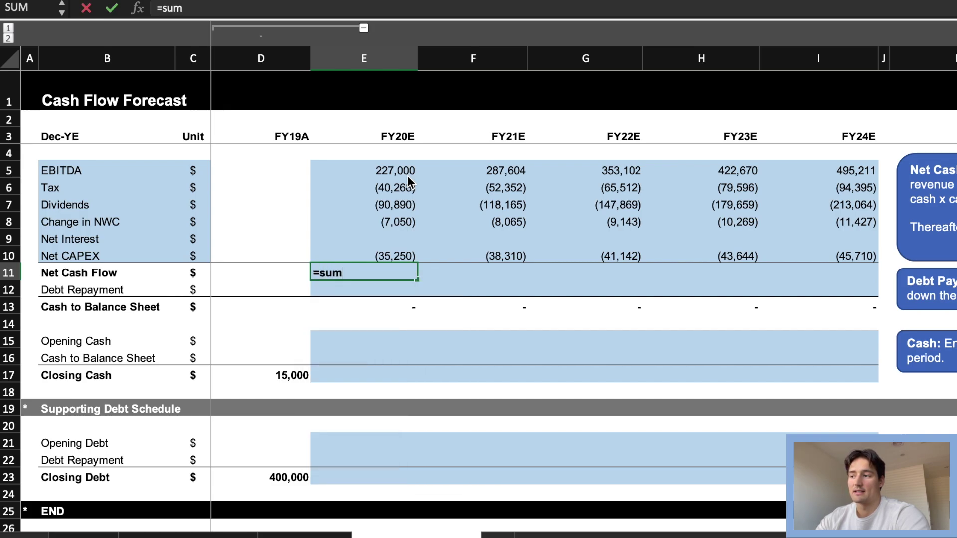
key("Escape")
key("shift+Right")
key("shift+Right")
key("shift+Right")
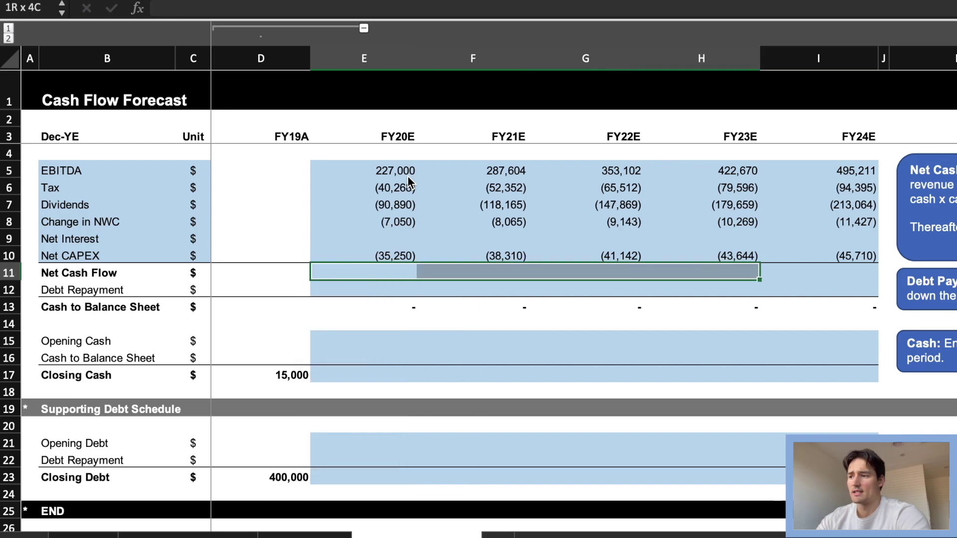
key("shift+Right")
type("=su")
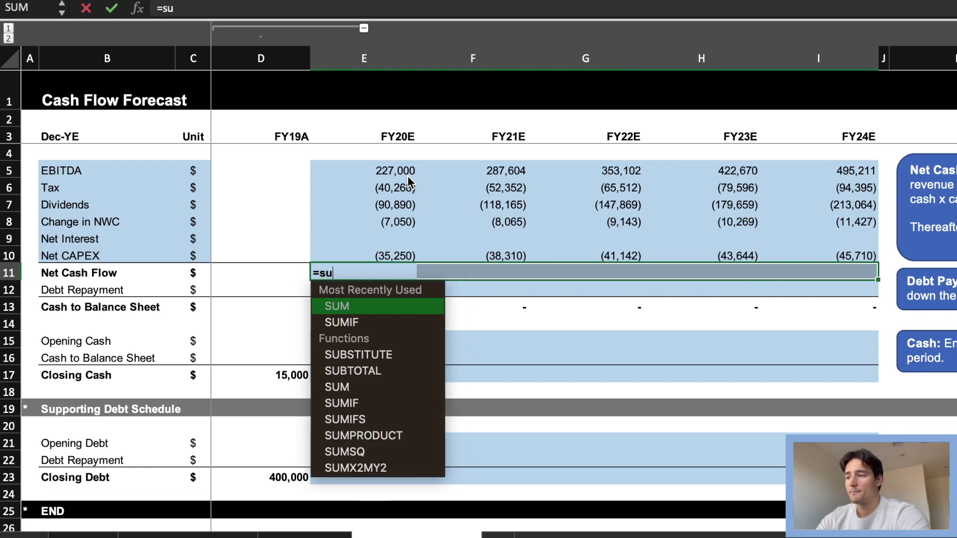
type("m(")
key("Up")
key("shift+Up")
key("shift+Up")
key("shift+Up")
key("shift+Up")
key("shift+Up")
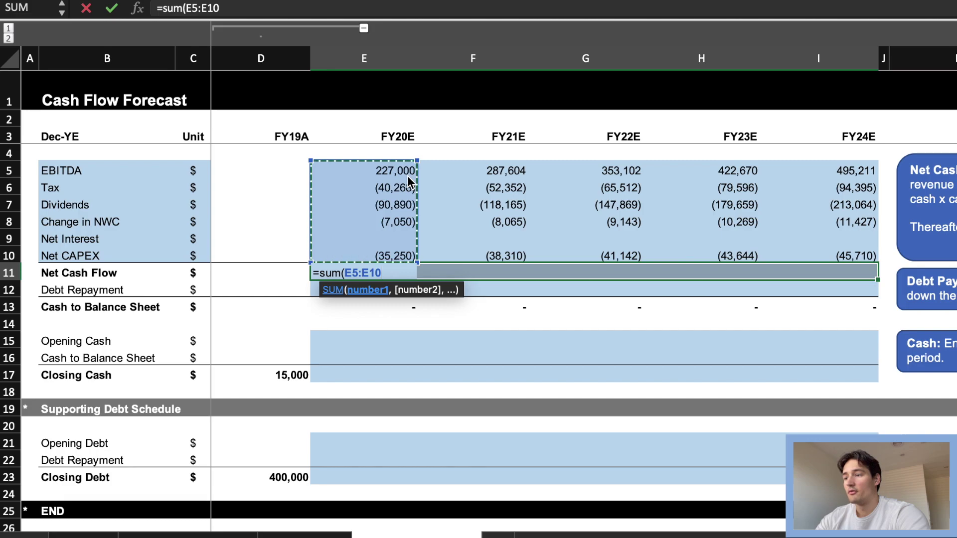
key("ctrl+Return")
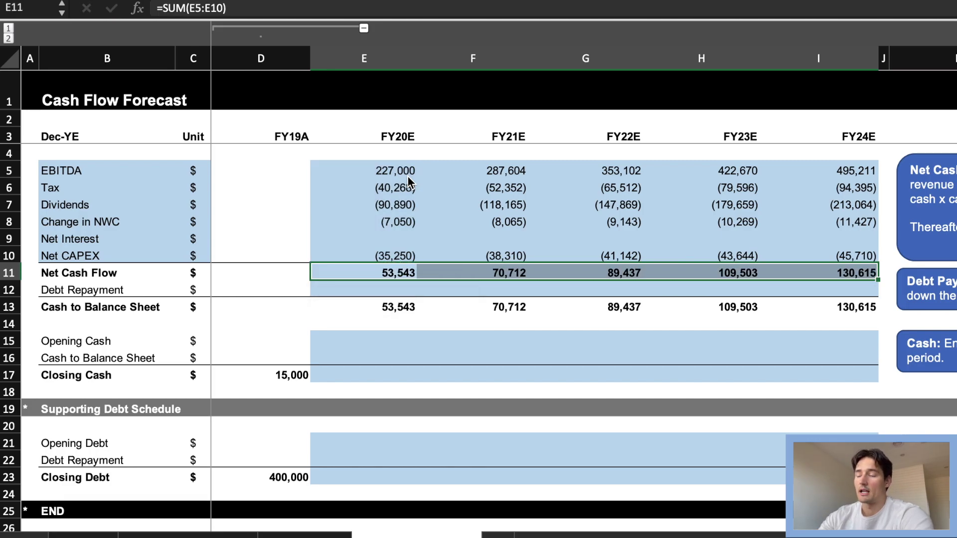
key("Down")
Move through the cash section to the FY20E Opening Cash cell
key("Left")
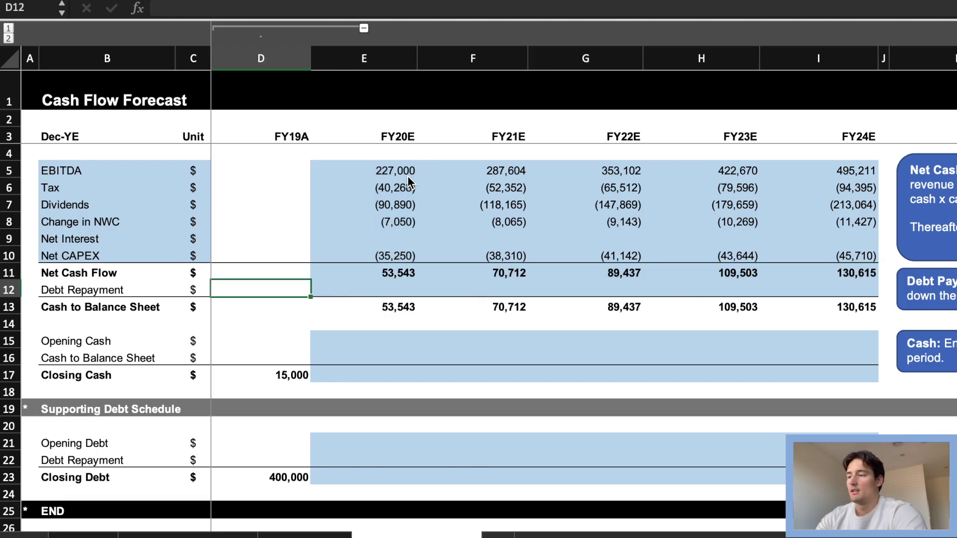
scroll(493, 485, "down", 1)
scroll(563, 431, "up", 1)
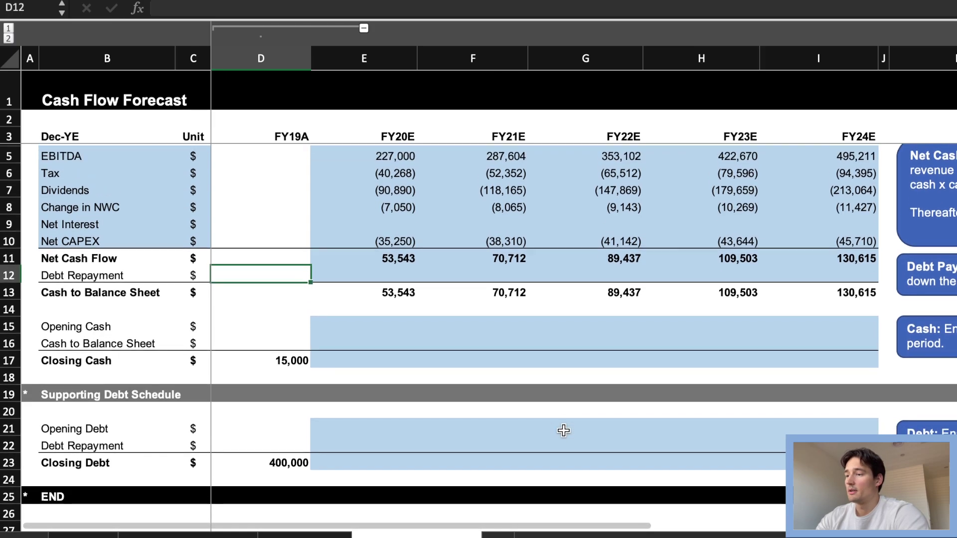
key("Down")
key("Down")
key("Down")
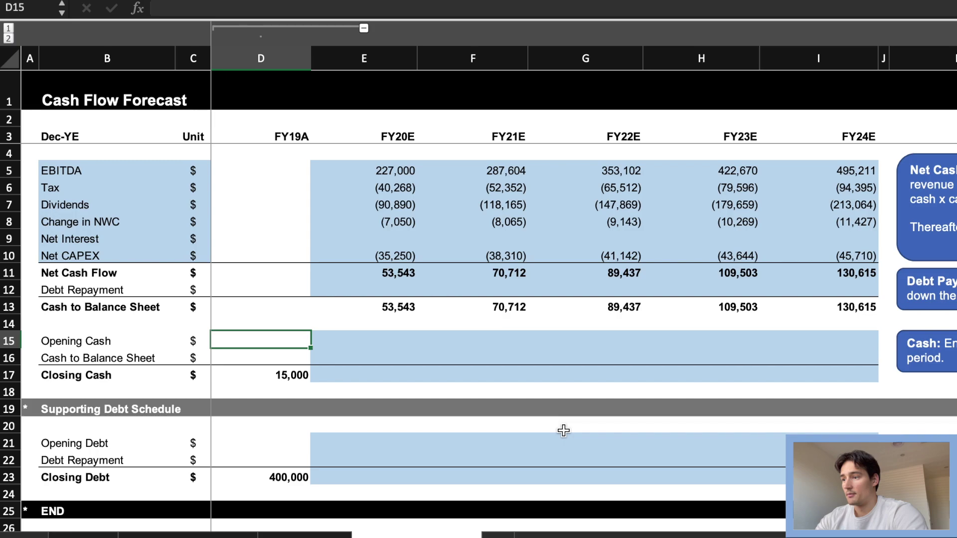
key("Right")
key("Up")
key("Up")
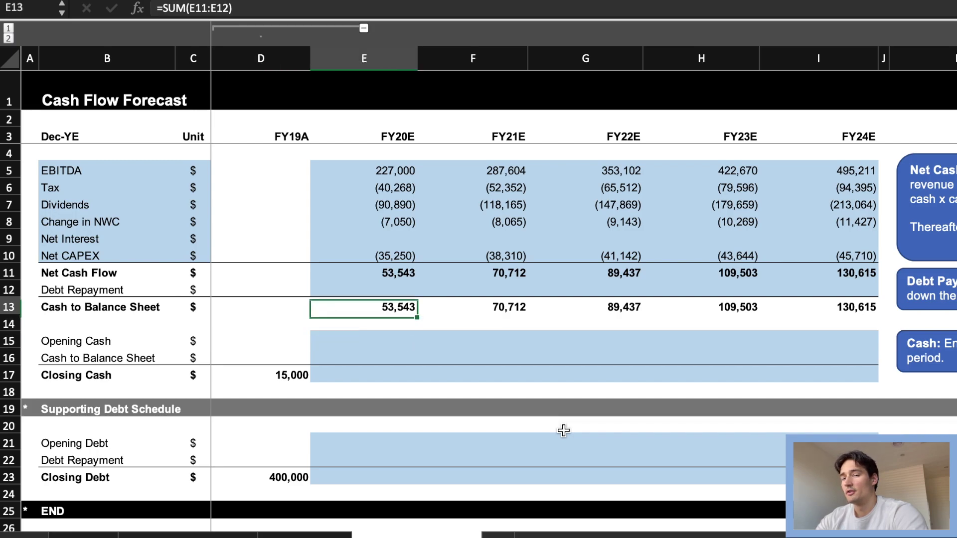
key("Up")
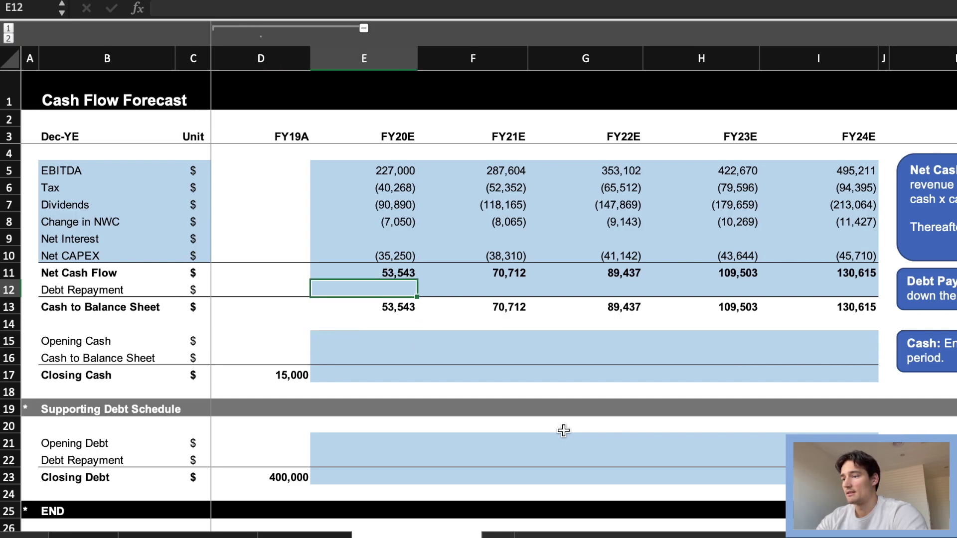
key("Down")
key("Down")
key("Down")
key("Down")
key("Down")
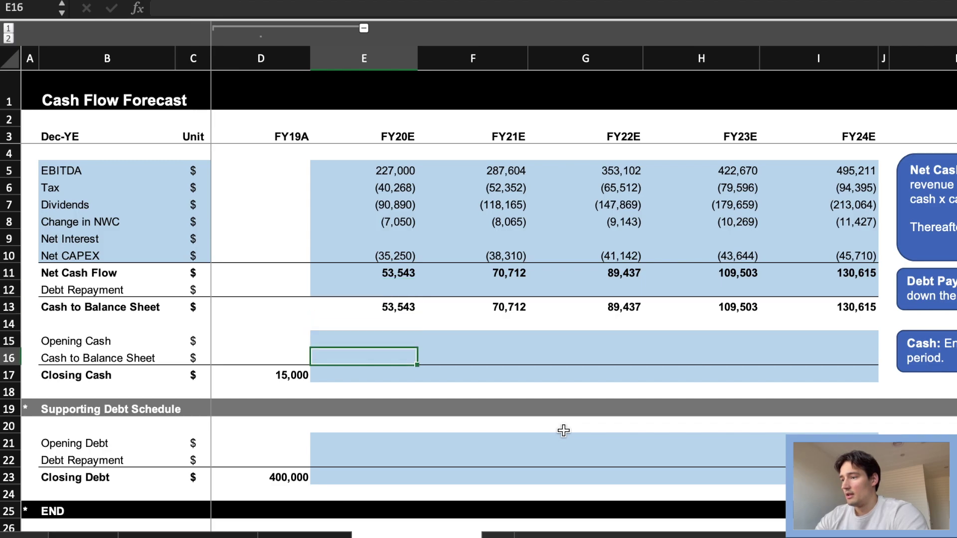
key("Up")
key("Up")
Link FY20E opening cash (=D17, 15,000) and opening debt (=D23, 400,000) to FY19A closing balances
type("=")
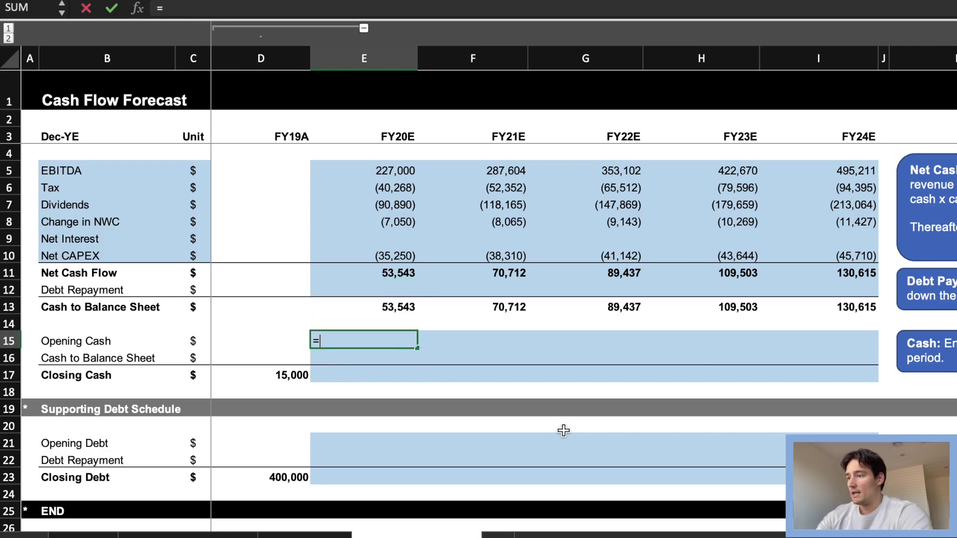
key("Down")
key("Down")
key("Left")
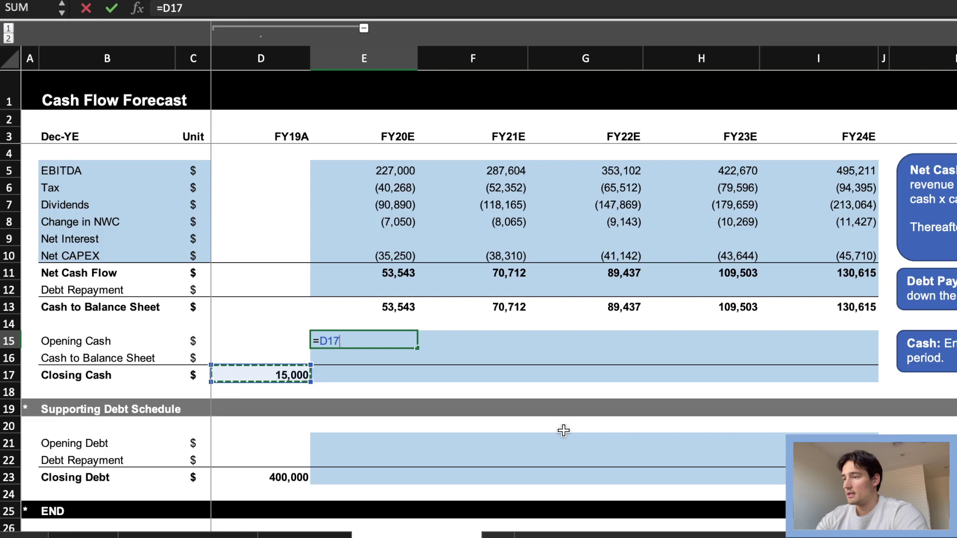
key("Return")
key("Down")
key("Down")
key("Down")
key("Down")
key("Down")
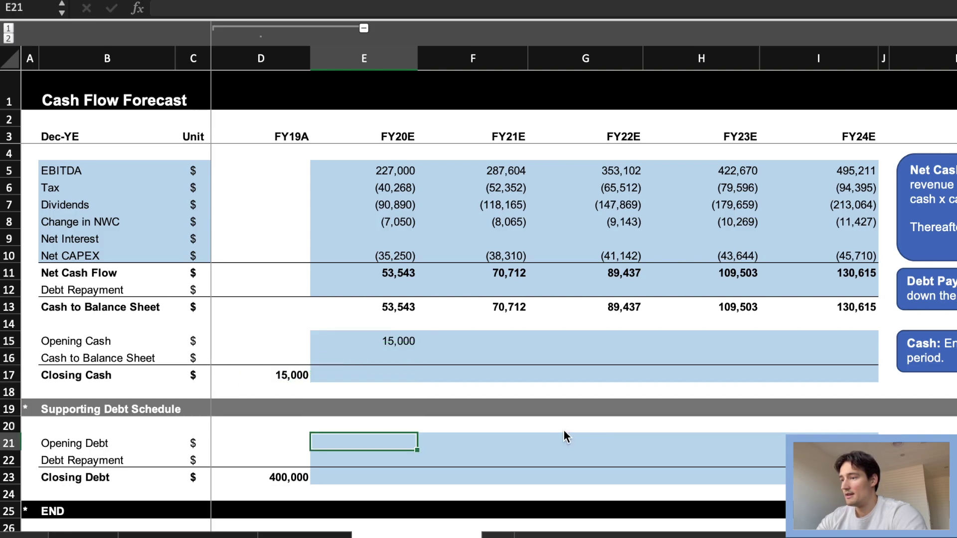
type("=")
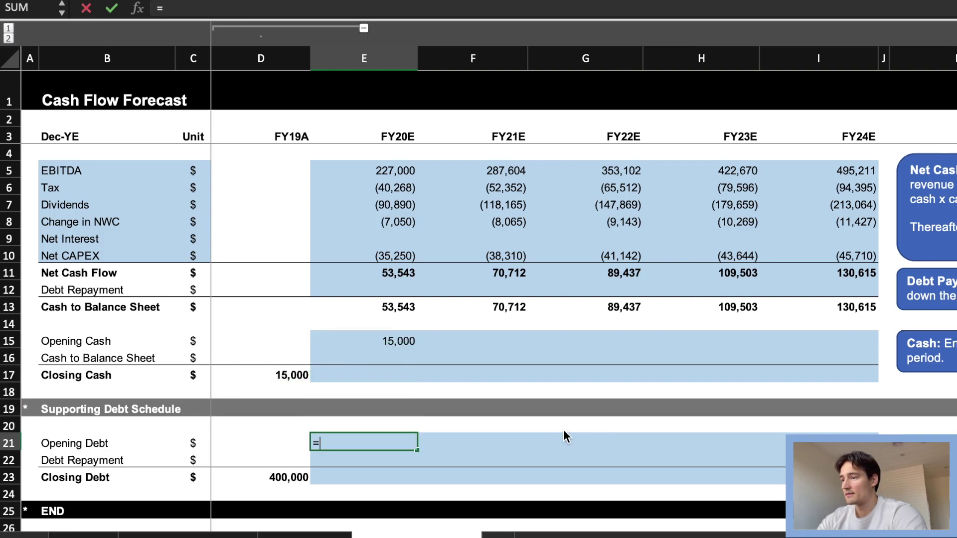
key("Down")
key("Down")
key("Left")
key("Return")
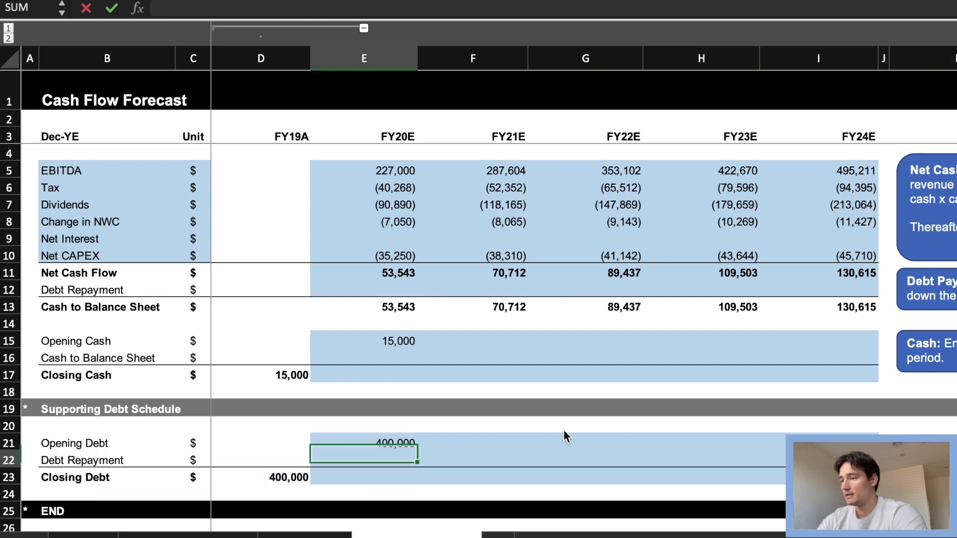
Link FY20E Cash to Balance Sheet in E16 to the cash flow total E13, showing 53,543
key("Up")
key("Up")
key("Up")
key("Up")
key("Up")
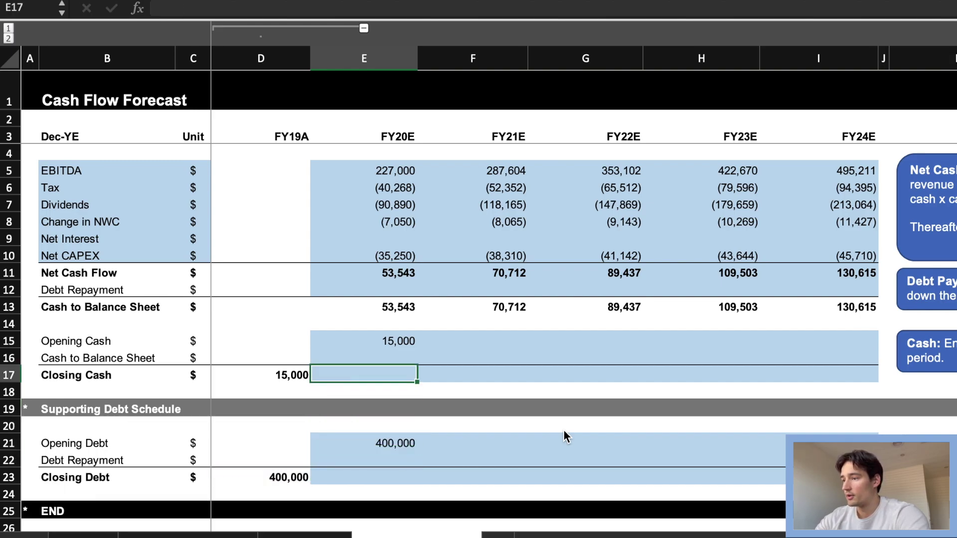
key("Up")
type("=")
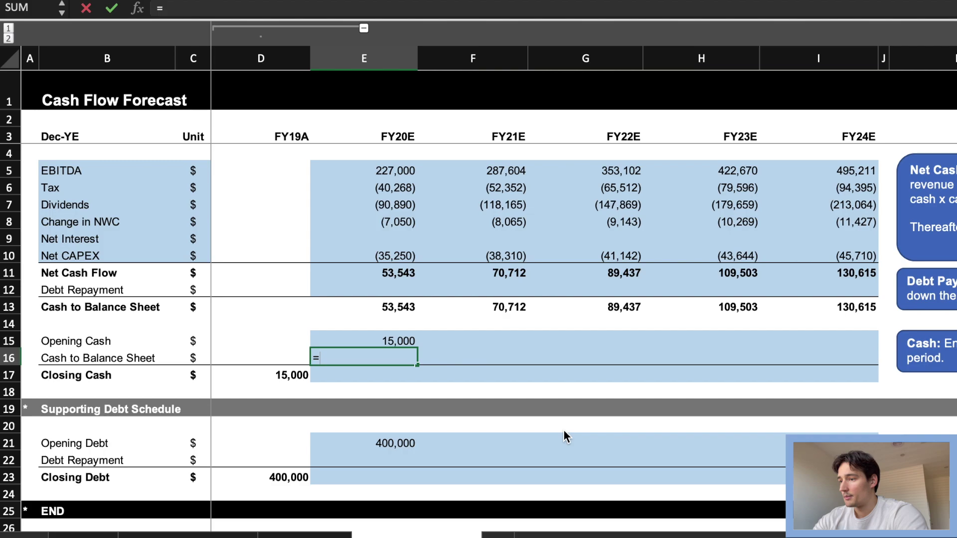
key("Up")
key("Up")
key("Up")
key("Up")
key("Up")
key("Down")
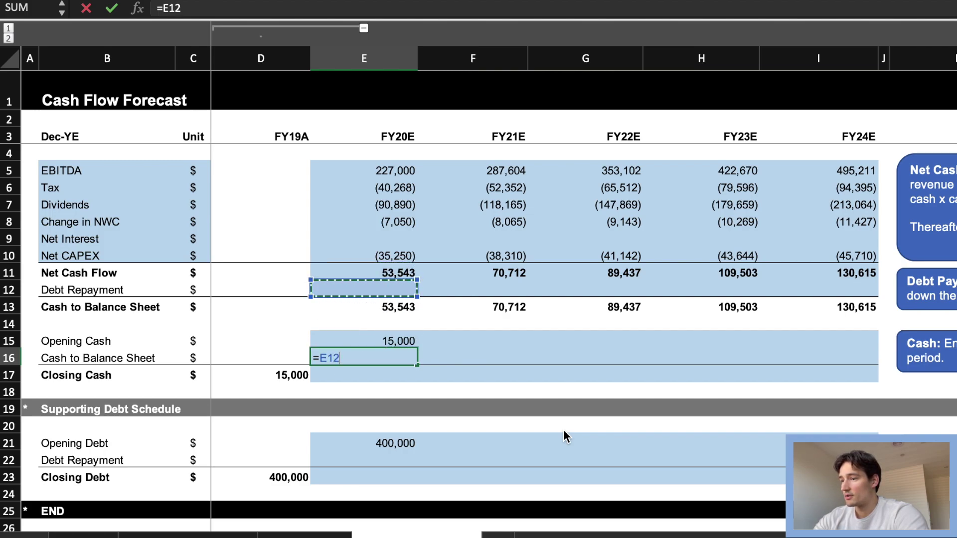
key("Down")
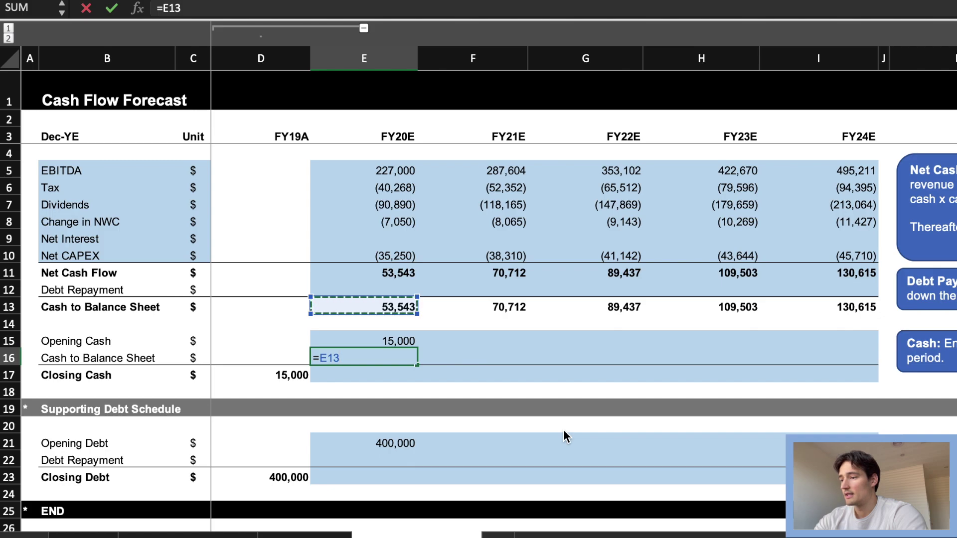
key("Down")
key("Up")
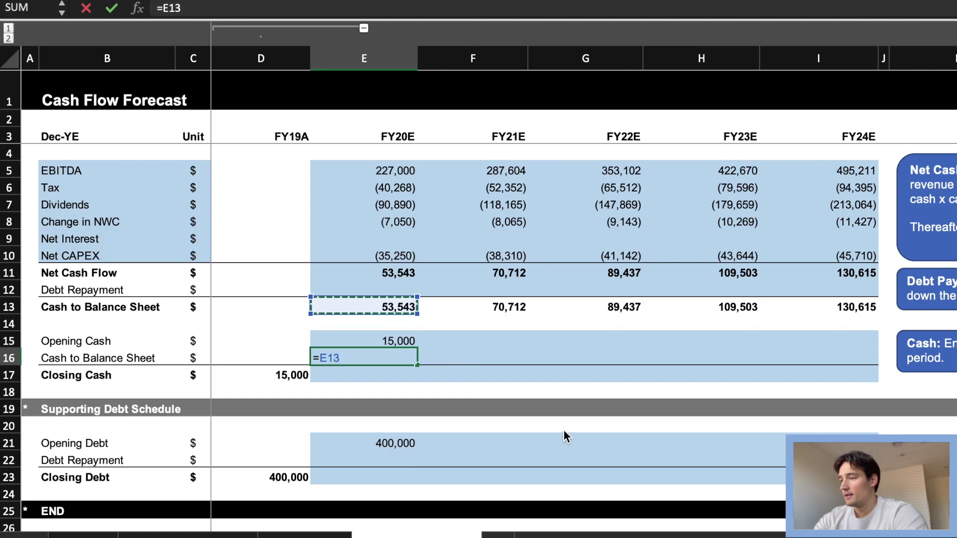
key("Return")
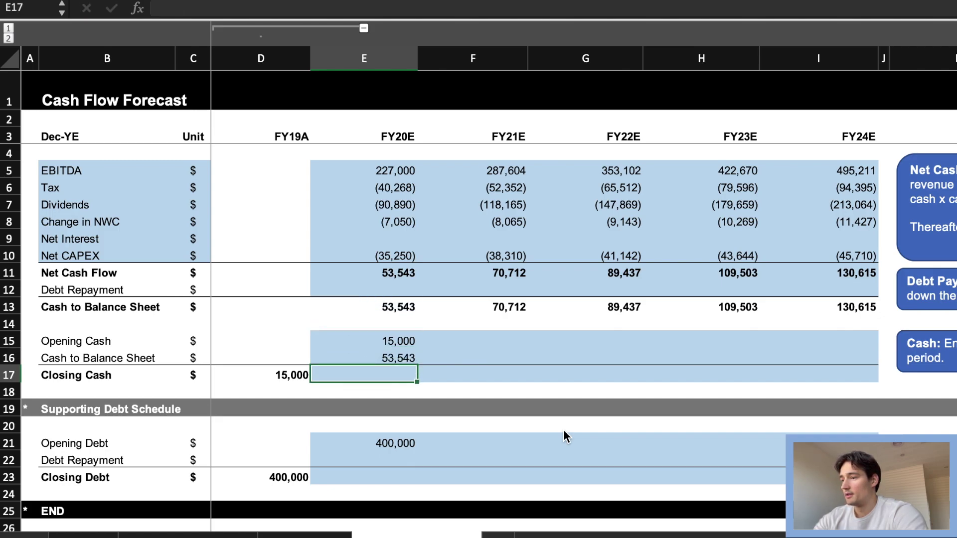
Total FY20E closing cash with =SUM(E15:E16), giving 68,543
type("=sum(")
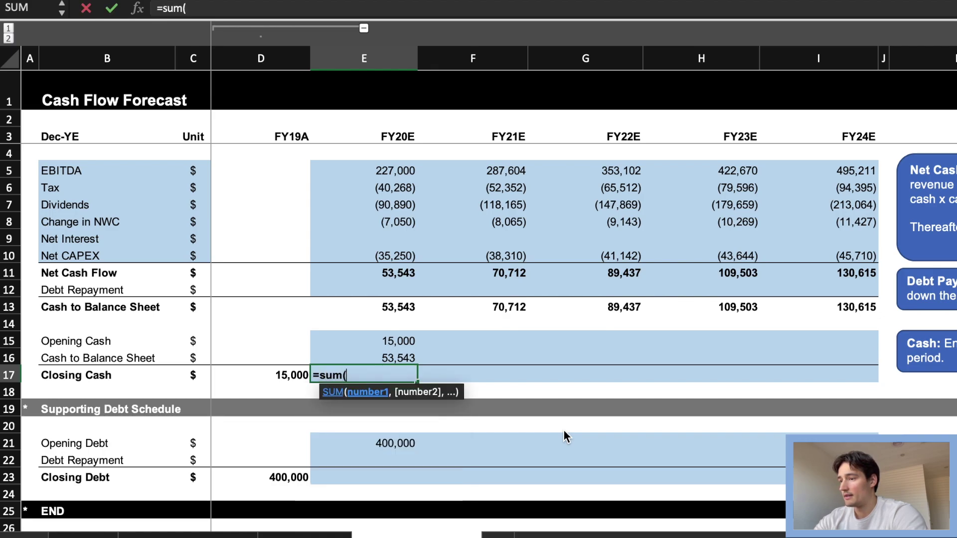
key("Up")
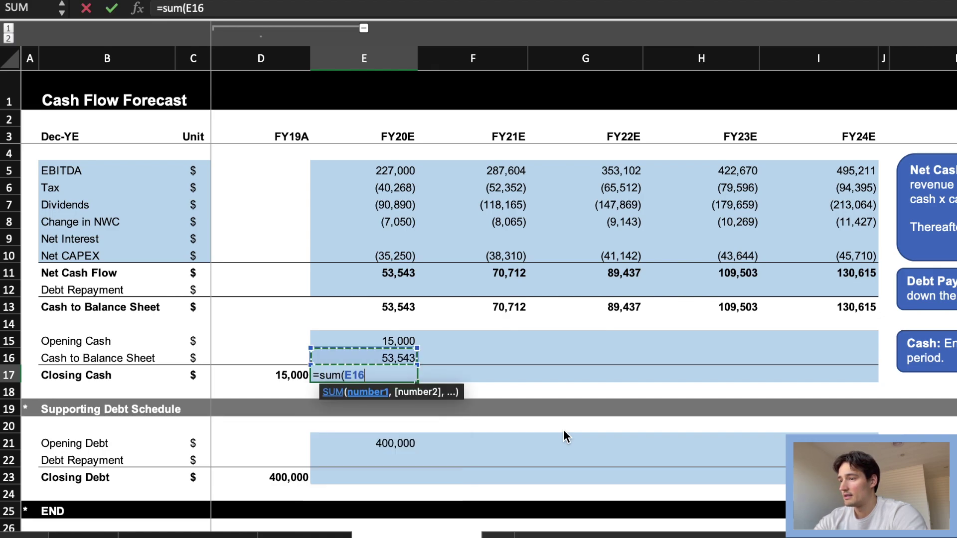
key("shift+Up")
type(")")
key("Return")
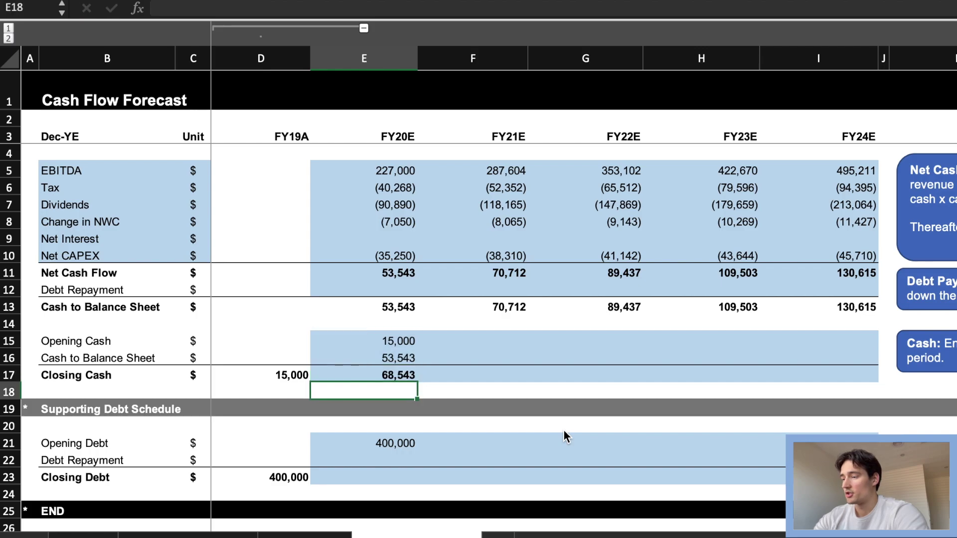
key("Down")
key("Down")
key("Down")
key("Down")
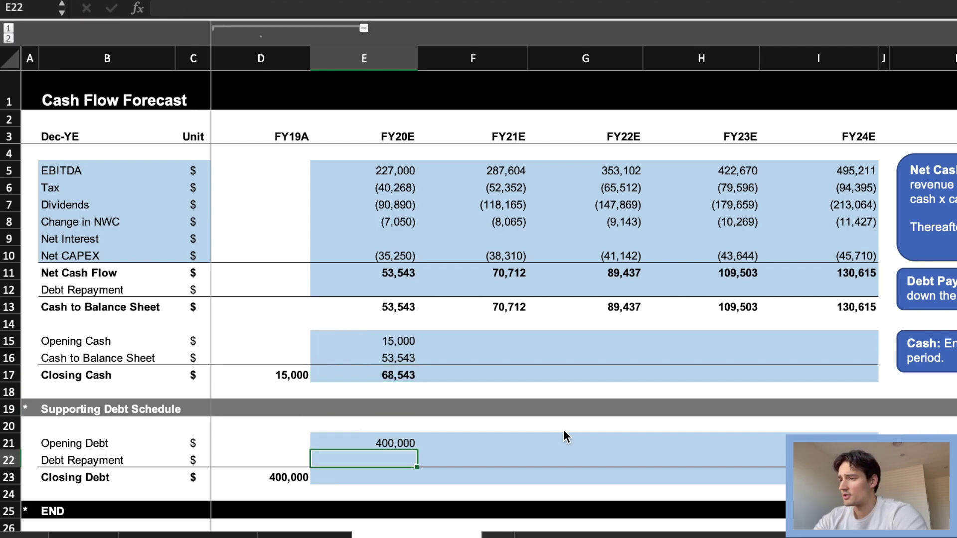
Link the debt schedule's FY20E Debt Repayment to the cash flow repayment line and verify Cash to Balance Sheet
type("=")
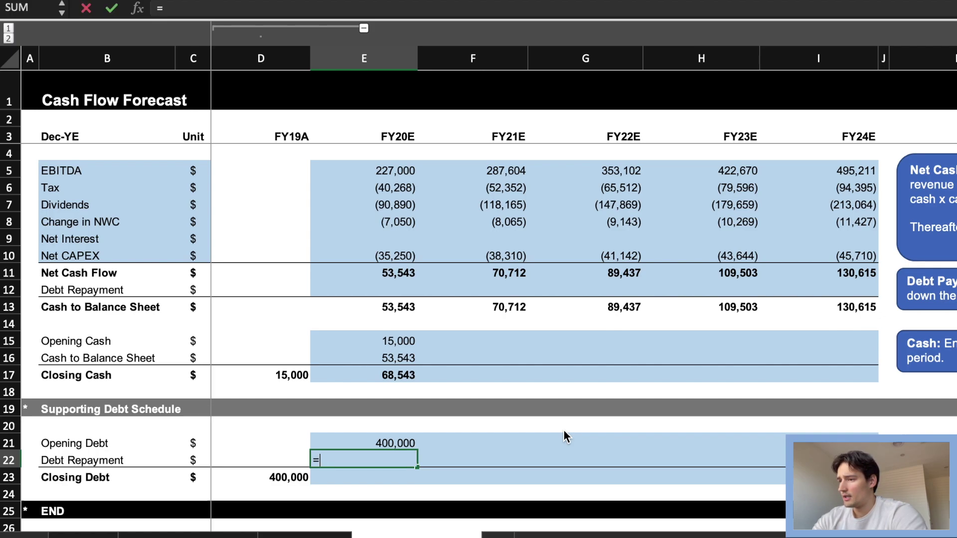
key("Up")
key("Up")
key("Up")
key("Up")
key("Up")
key("Up")
key("Up")
key("Up")
key("Up")
key("Up")
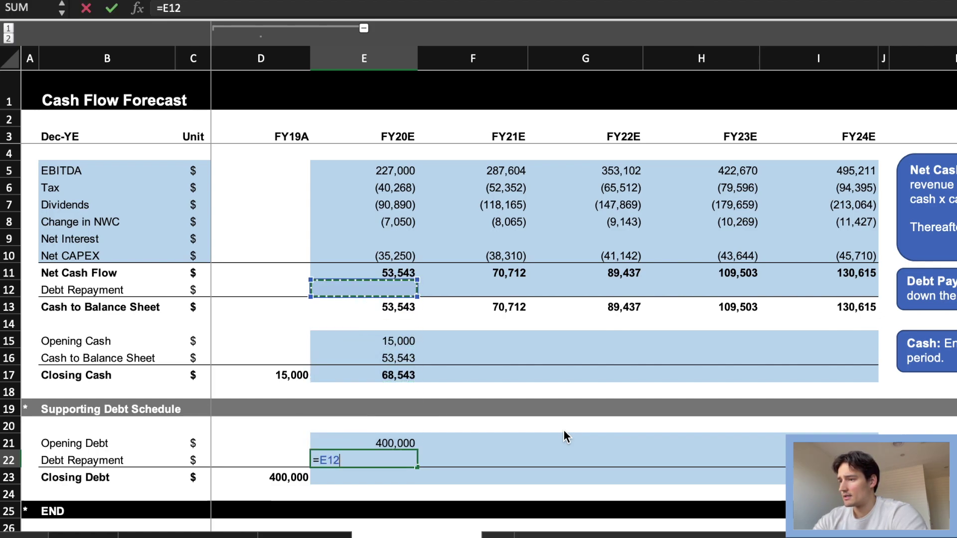
key("Return")
key("Up")
key("Up")
key("Up")
key("Up")
key("Up")
key("Up")
key("Up")
key("Up")
key("Up")
key("Up")
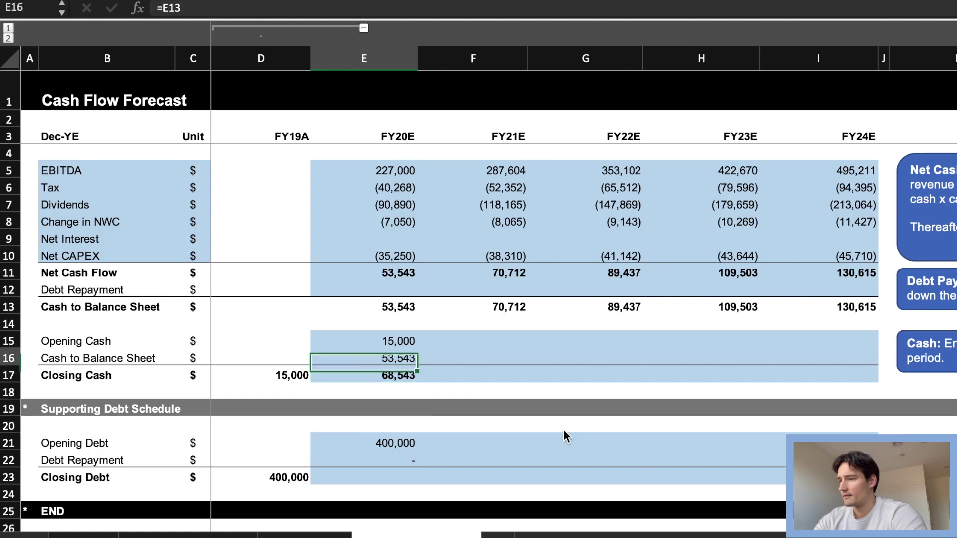
key("F2")
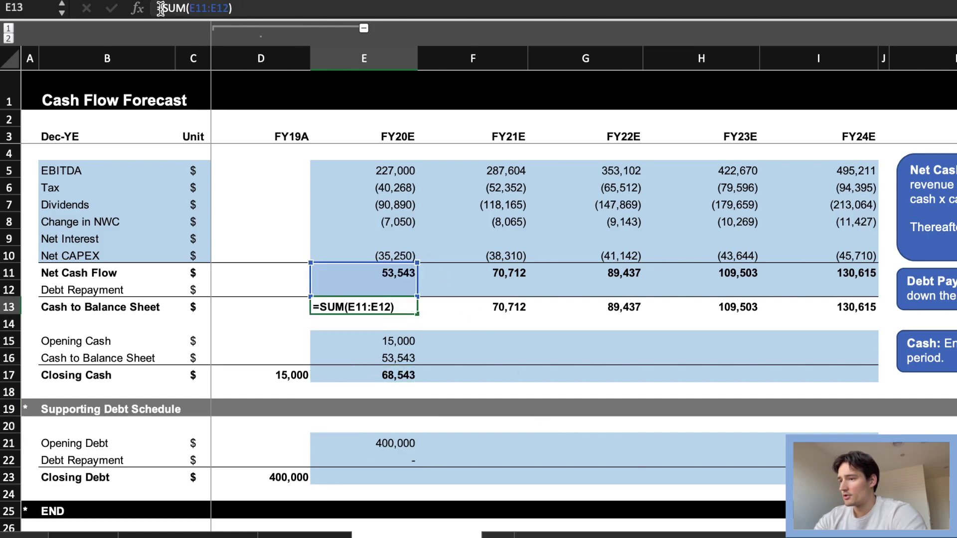
key("Escape")
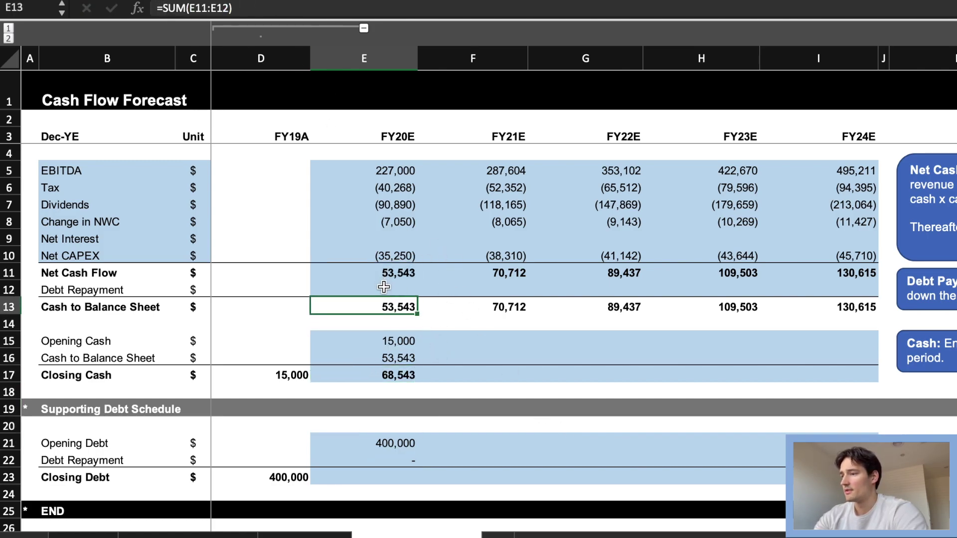
key("Up")
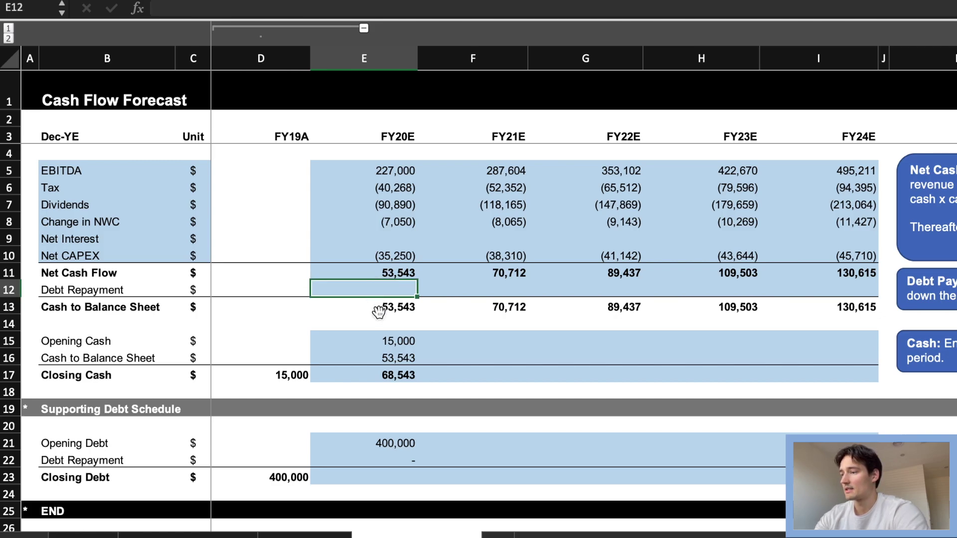
key("Down")
key("Down")
key("Down")
key("Down")
key("Down")
key("Down")
key("Down")
key("Down")
key("Down")
key("Down")
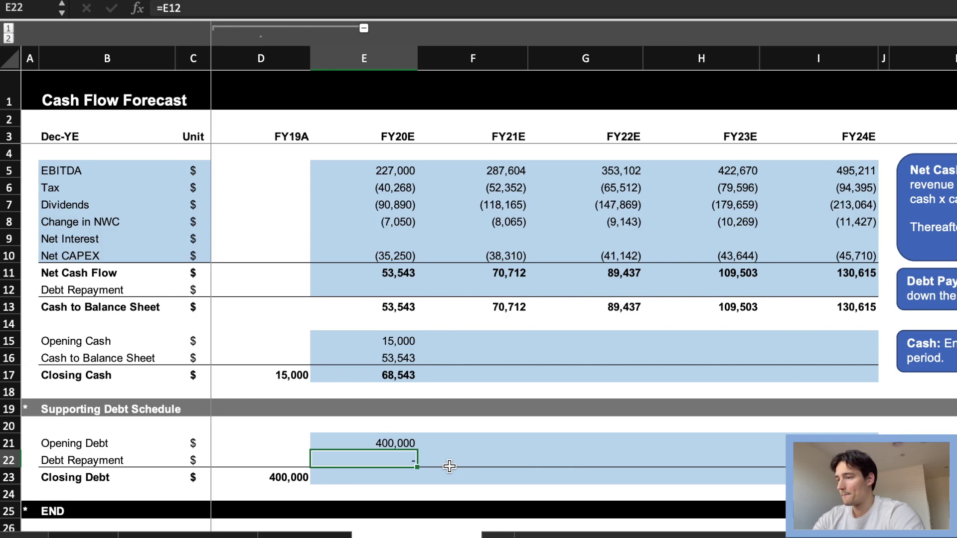
key("Down")
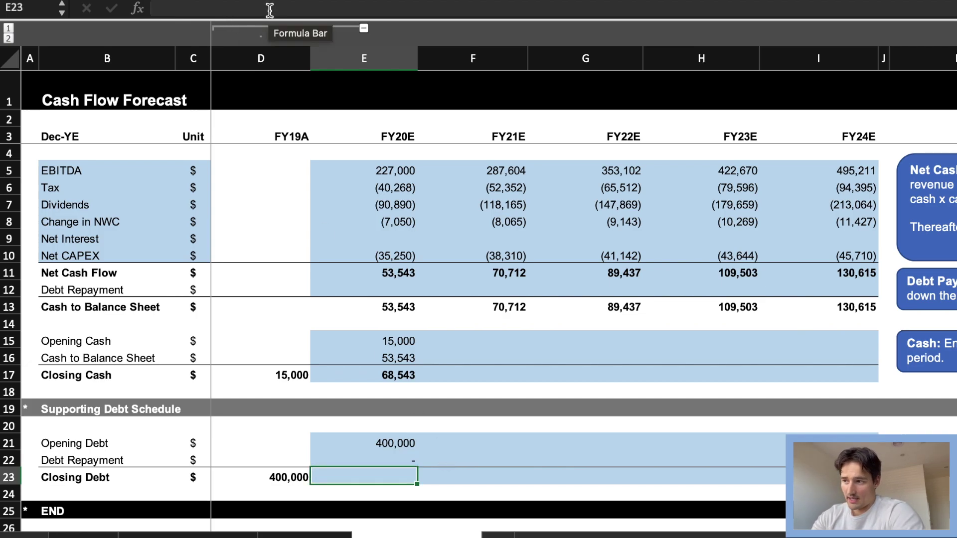
Total FY20E Closing Debt with =SUM(E21:E22), showing 400,000
type("=sum(")
key("Up")
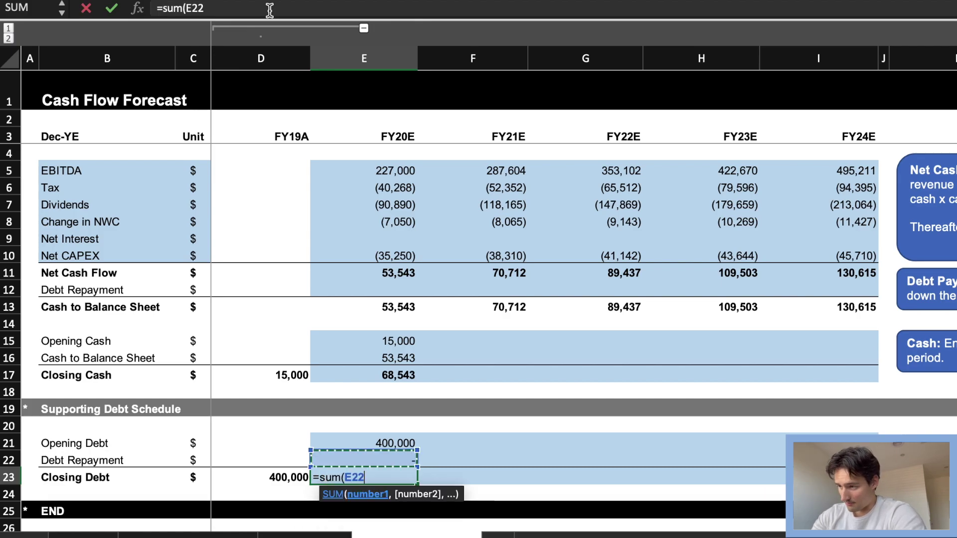
key("shift+Up")
type(")")
key("Return")
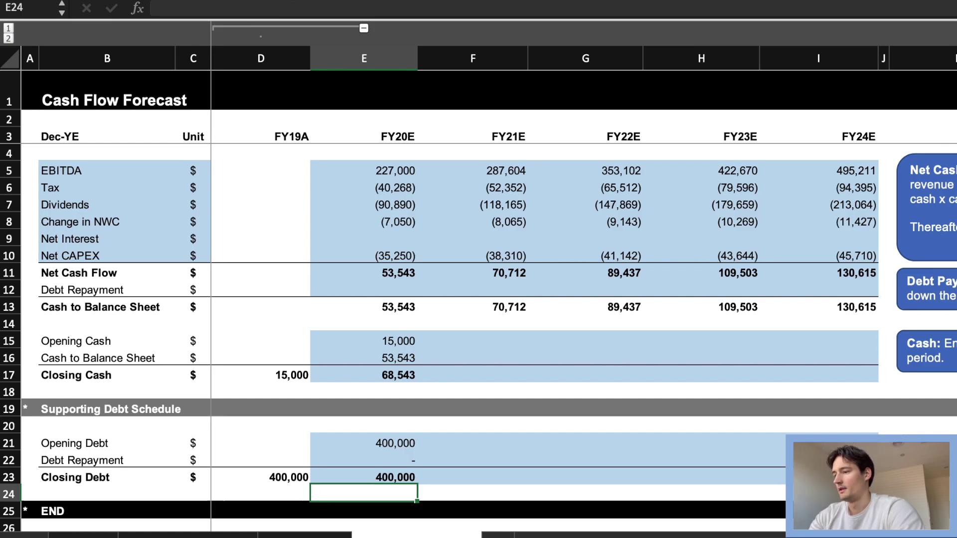
key("Up")
key("Up")
key("Up")
key("Up")
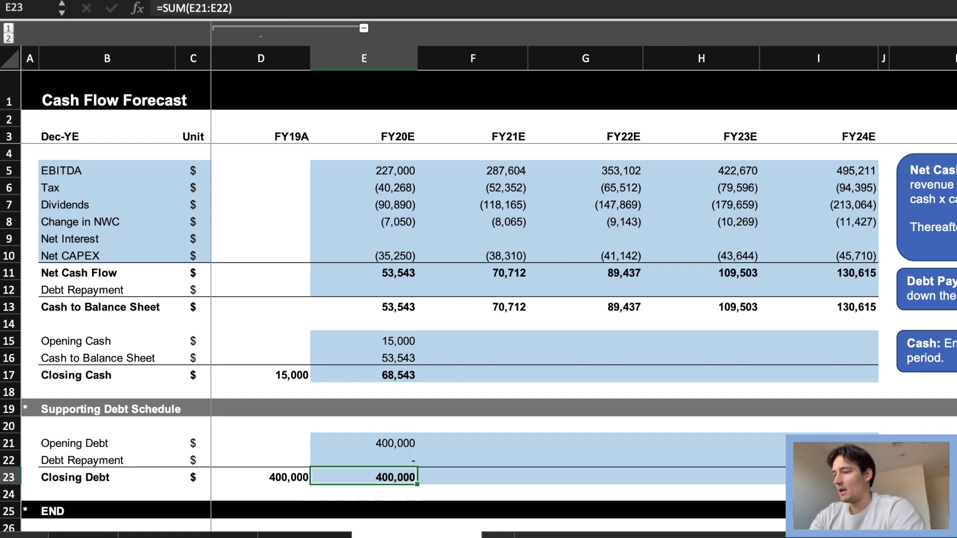
key("Up")
key("Up")
key("Up")
key("Up")
key("Up")
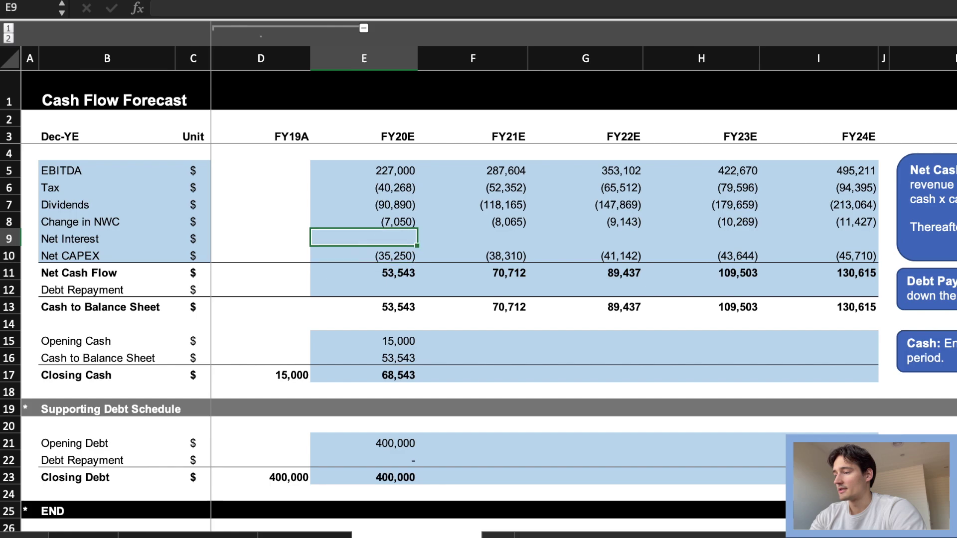
scroll(646, 312, "right", 10)
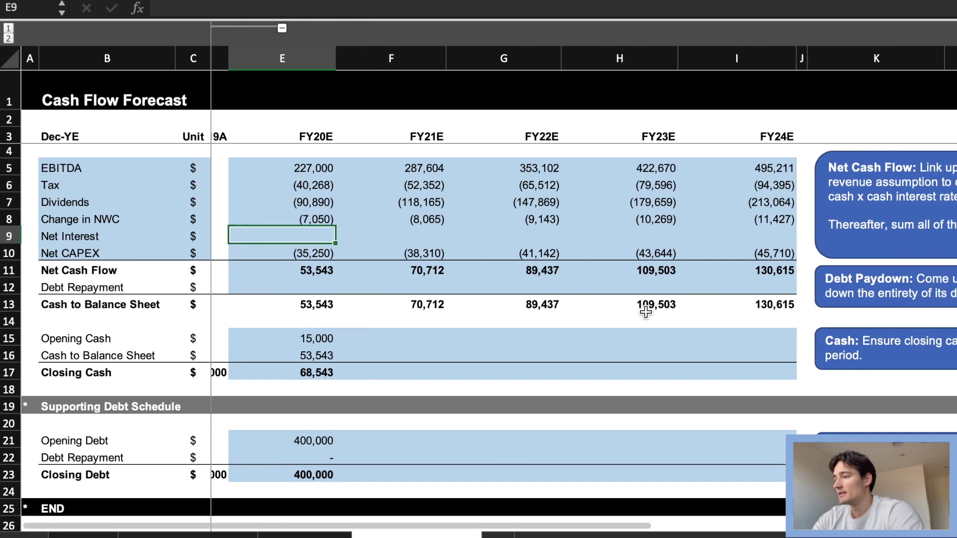
scroll(646, 312, "right", 5)
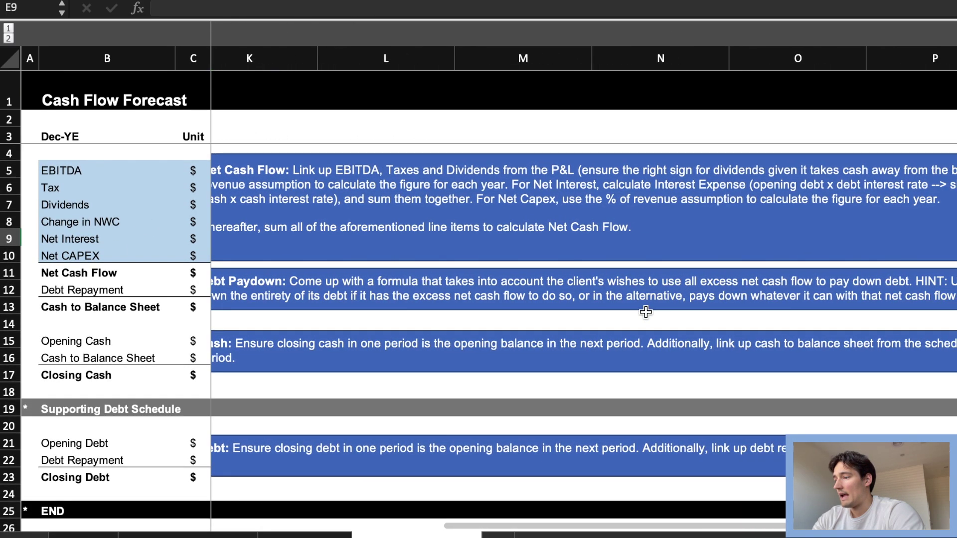
scroll(791, 245, "right", 2)
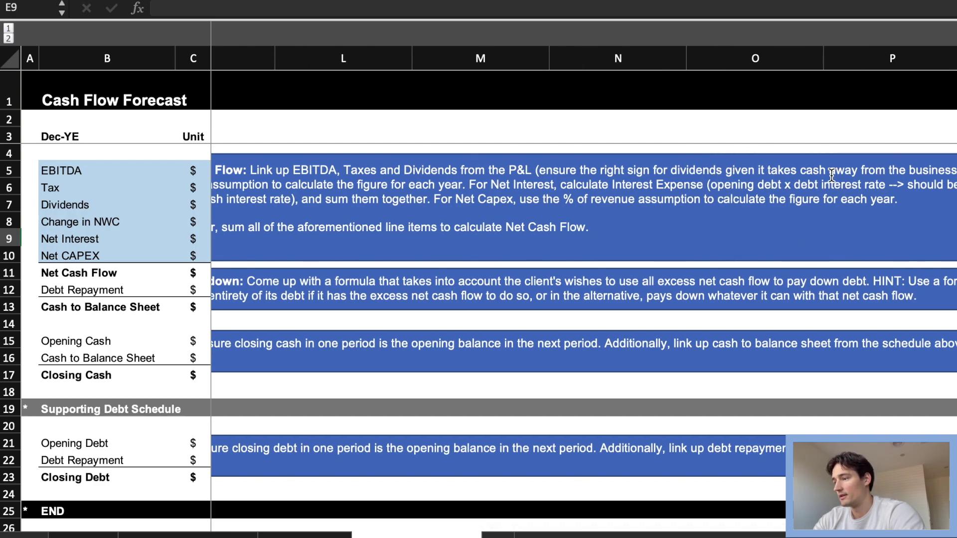
scroll(876, 201, "right", 15)
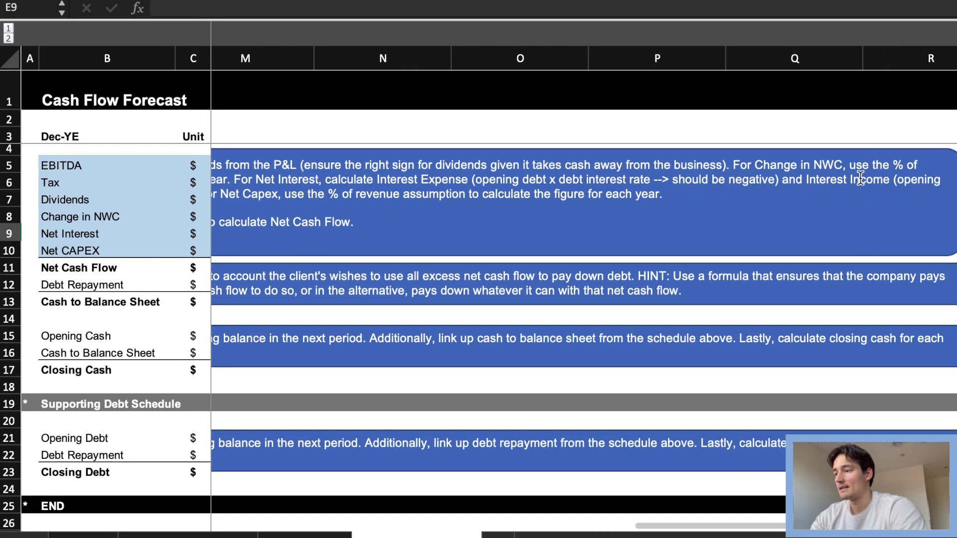
scroll(858, 182, "left", 13)
scroll(425, 236, "left", 10)
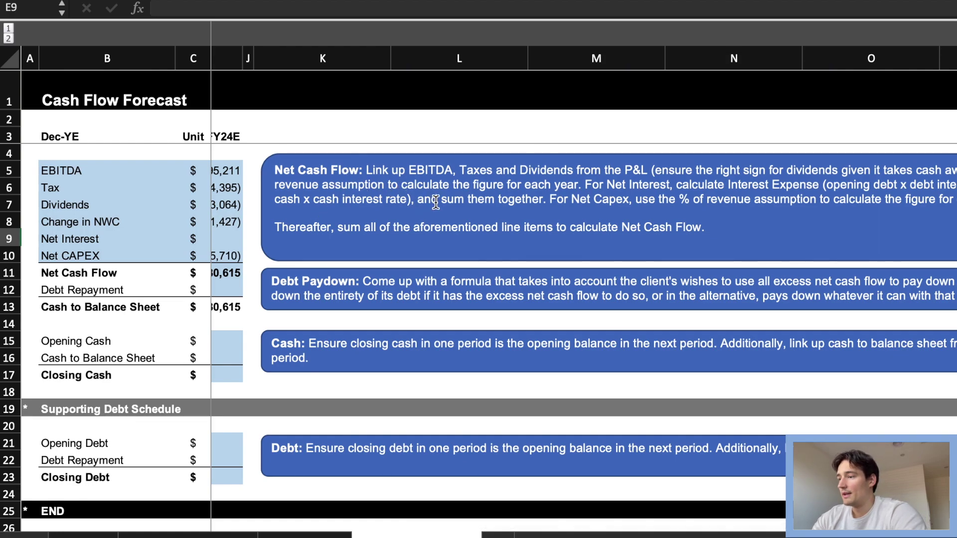
scroll(479, 213, "left", 20)
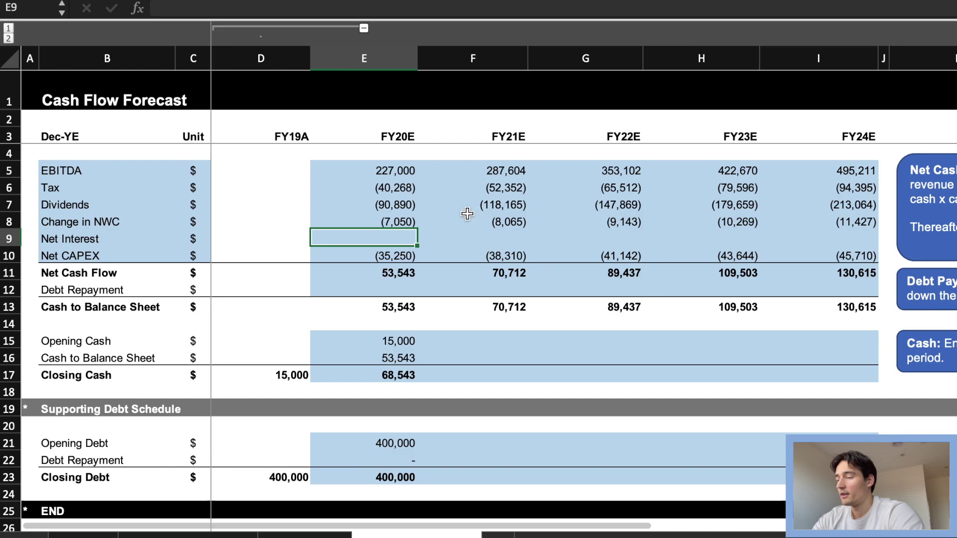
Select Net Interest FY20E–FY24E and start the formula with opening cash E15
key("shift+Right")
key("shift+Right")
key("shift+Right")
key("shift+Right")
key("shift+Right")
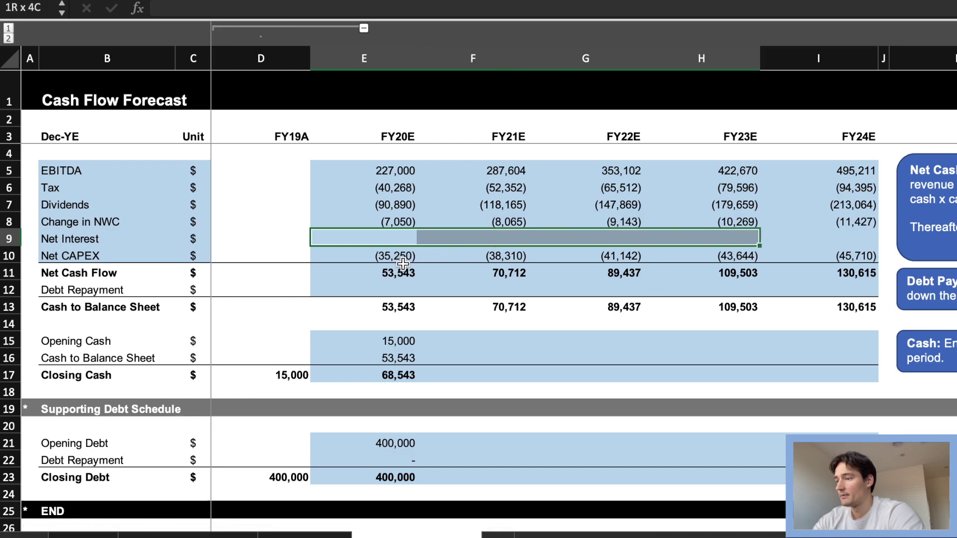
key("shift+Left")
type("=")
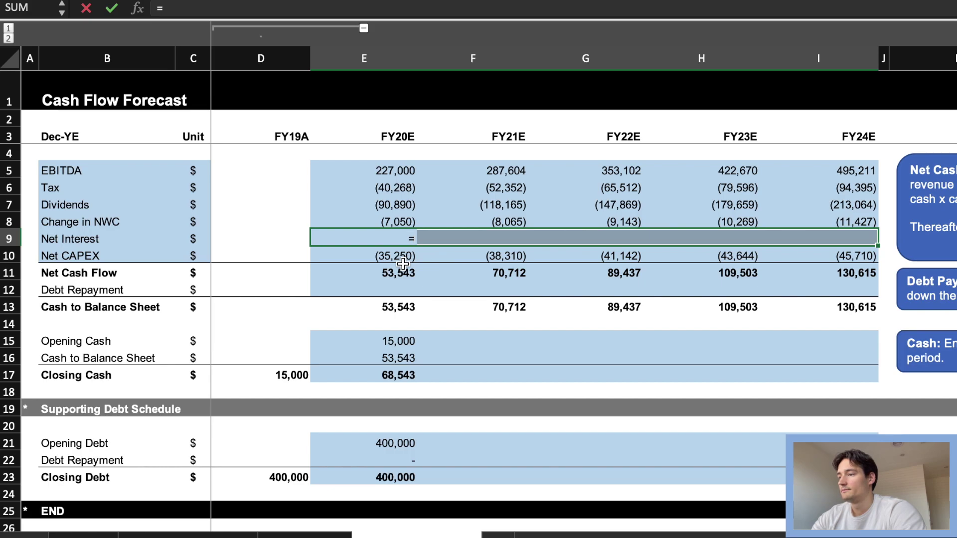
type("(")
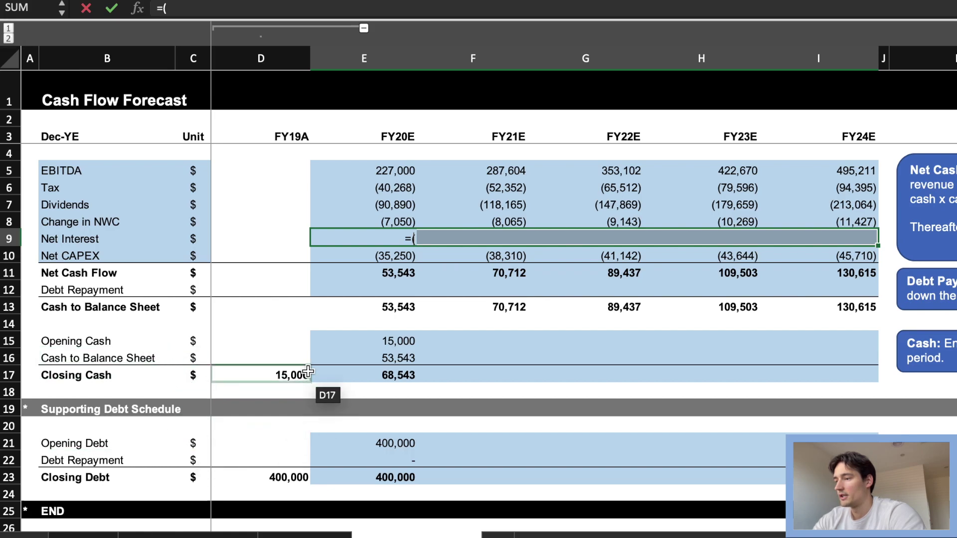
left_click(396, 345)
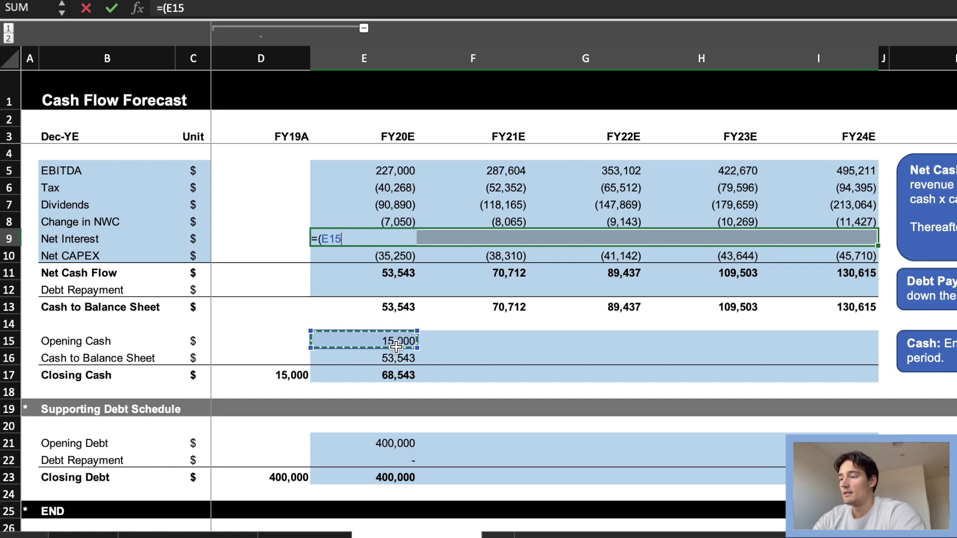
type("*")
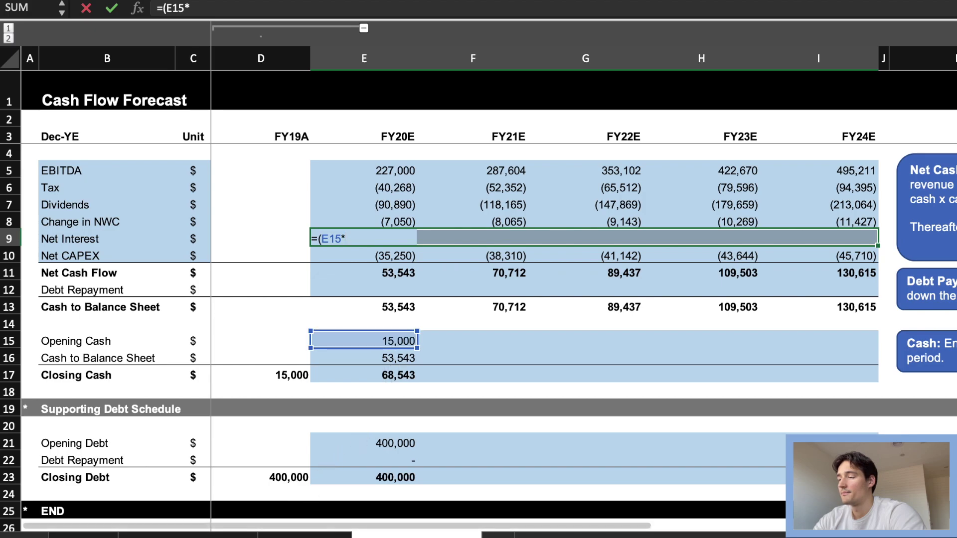
Complete Net Interest as cash rate × opening cash minus debt rate × opening debt, giving (15,850)
key("ctrl+Page_Up")
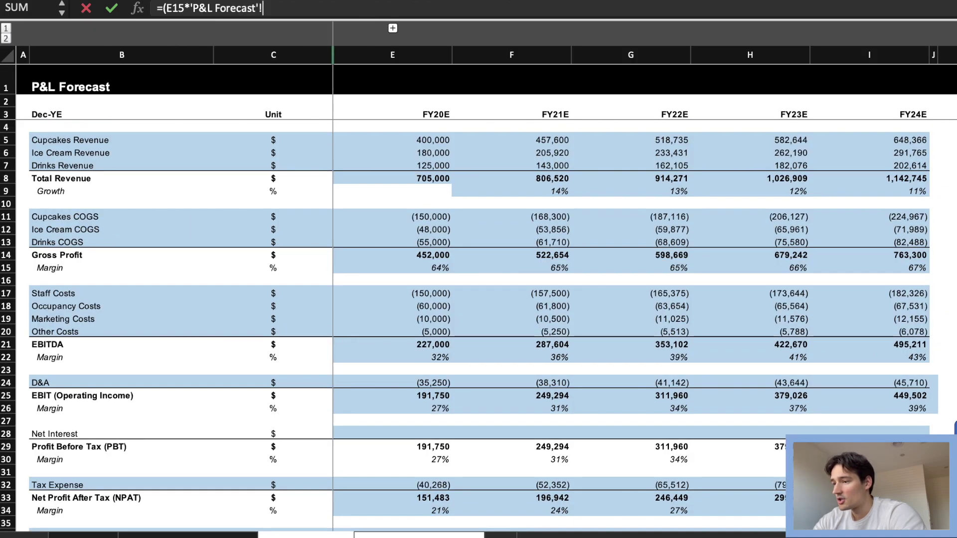
key("ctrl+Page_Up")
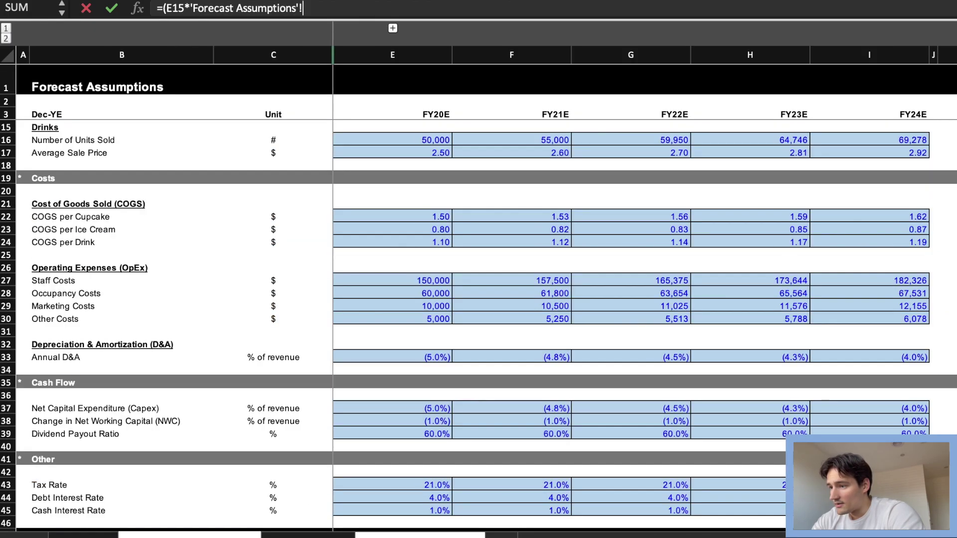
scroll(153, 479, "down", 3)
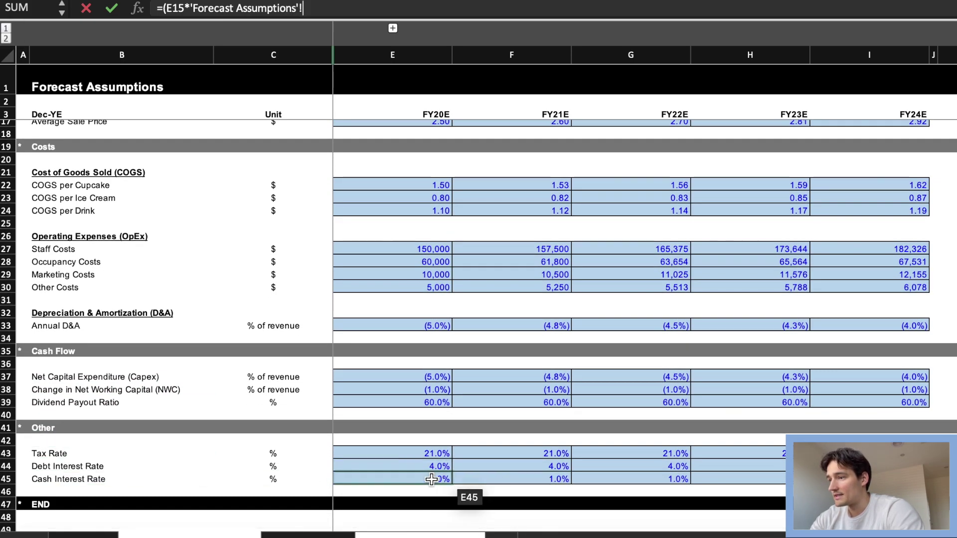
left_click(443, 477)
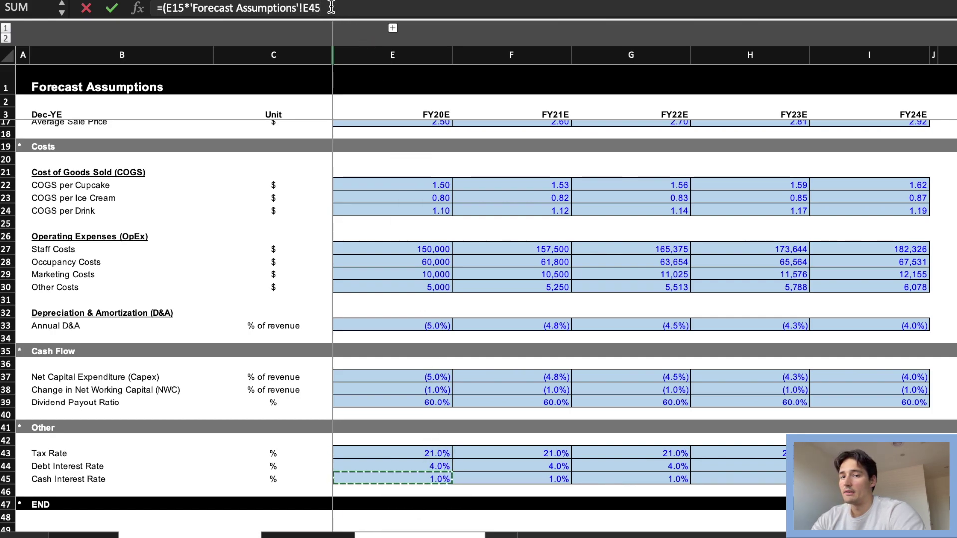
type(")-(")
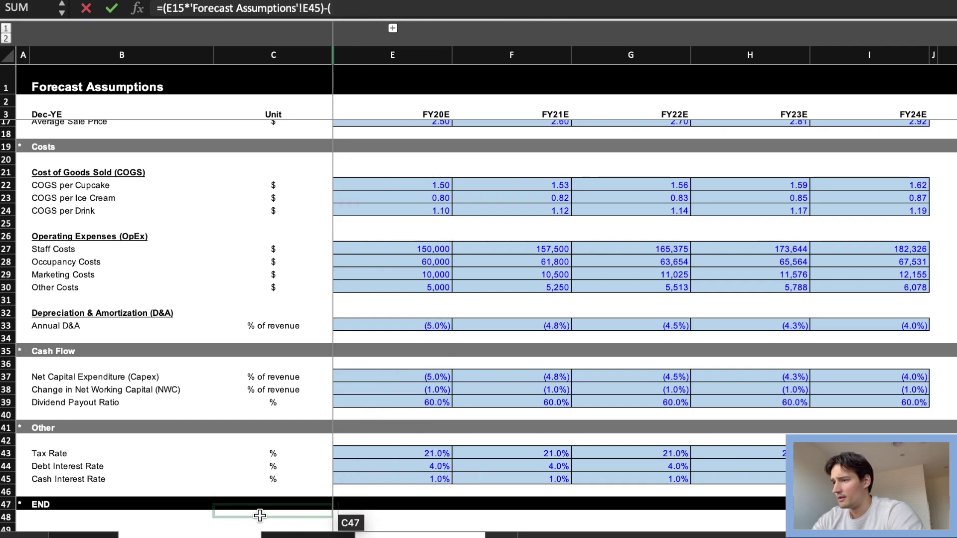
left_click(406, 460)
type("*")
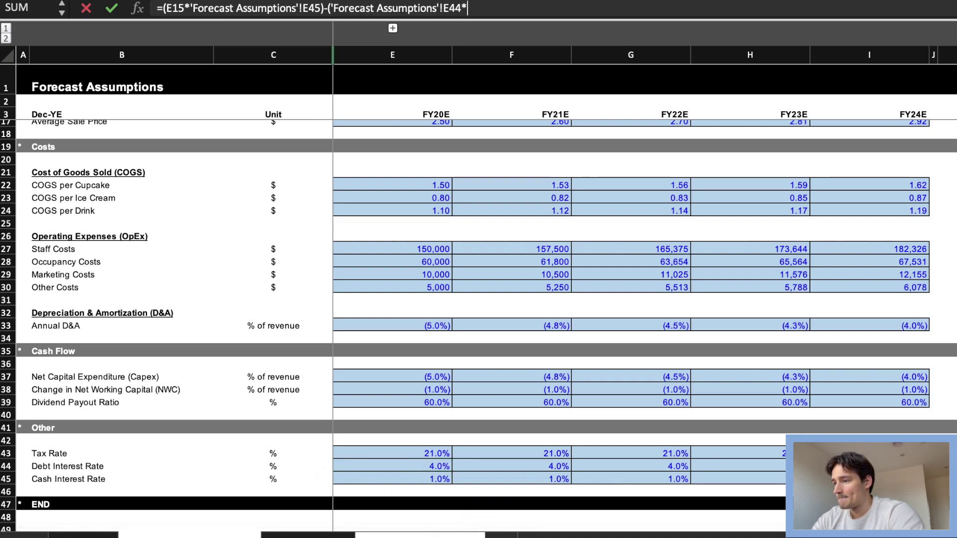
left_click(399, 534)
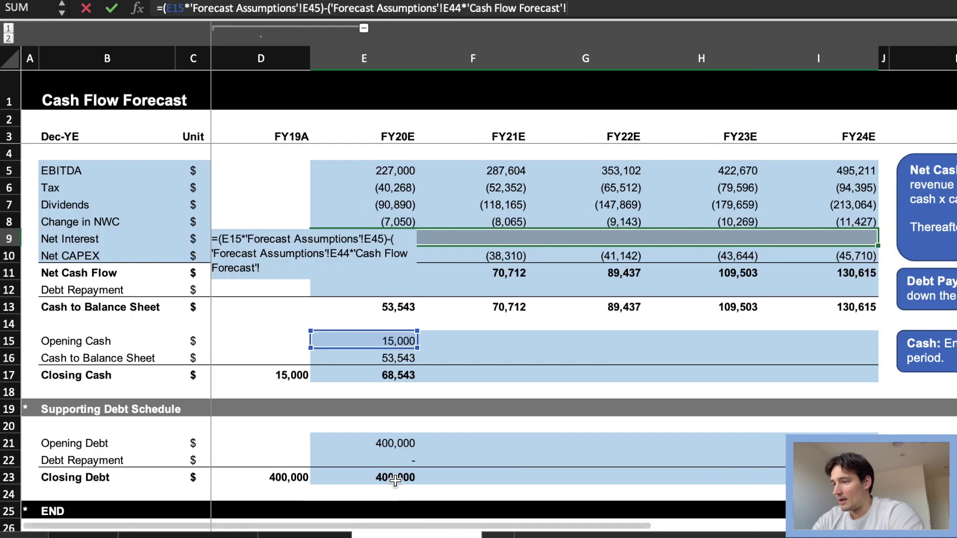
left_click(394, 443)
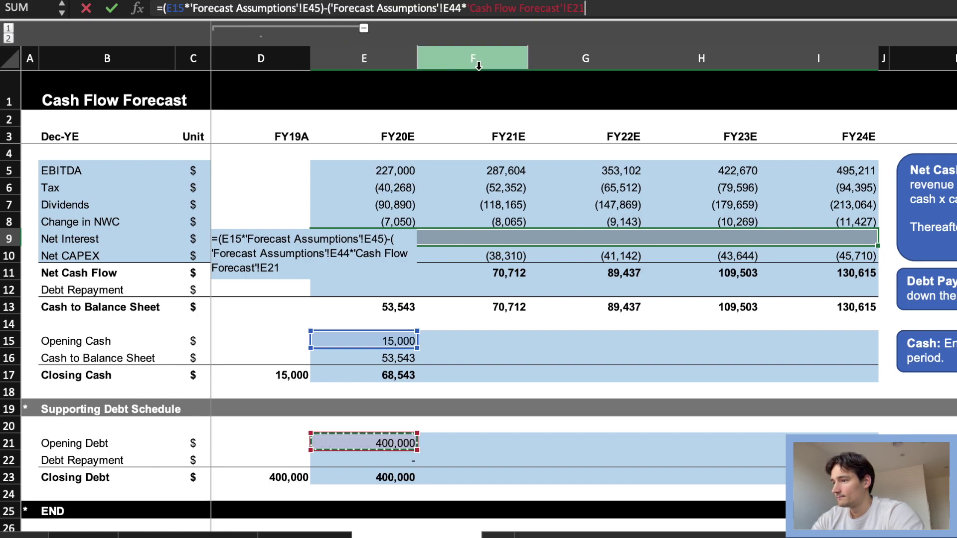
type(")")
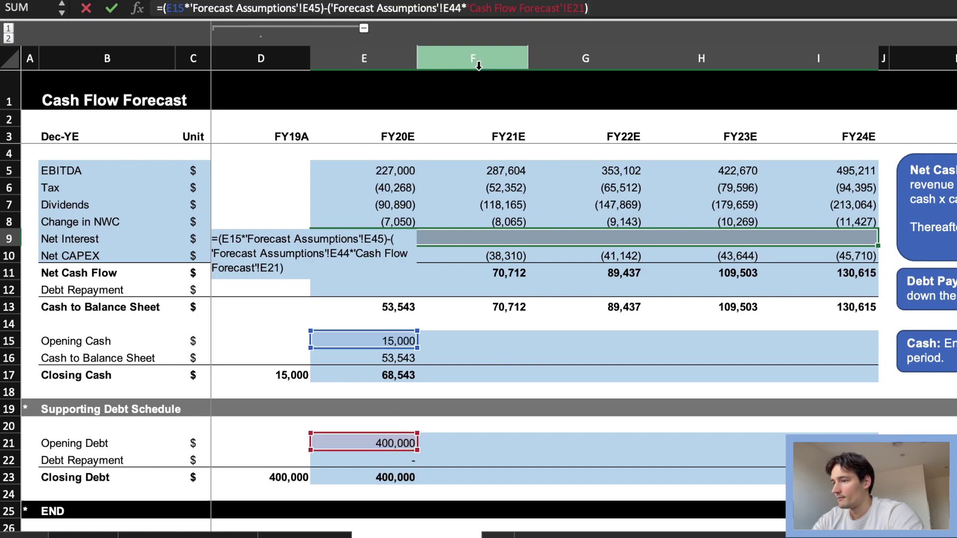
key("Return")
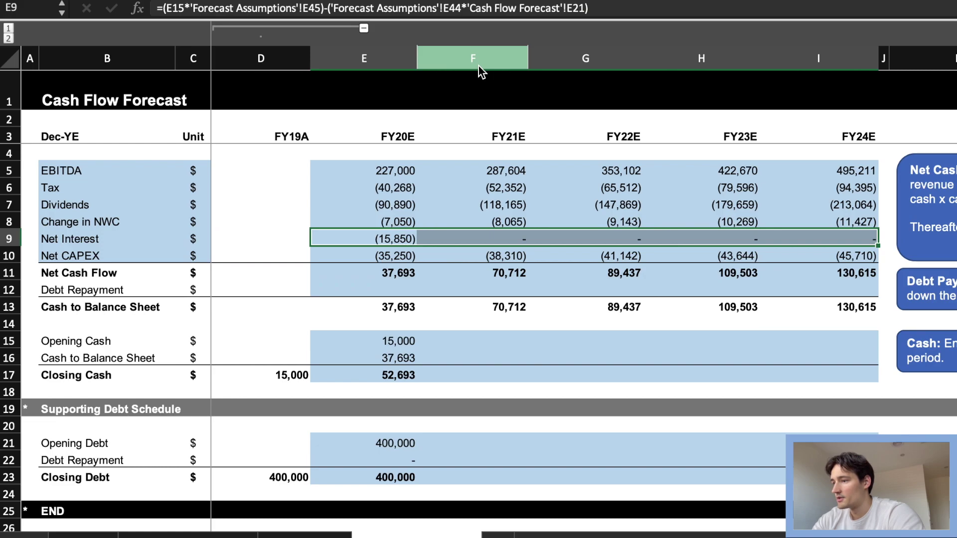
Inspect the FY21E Net Interest formula references
key("shift+Left")
key("shift+Left")
key("shift+Left")
key("shift+Left")
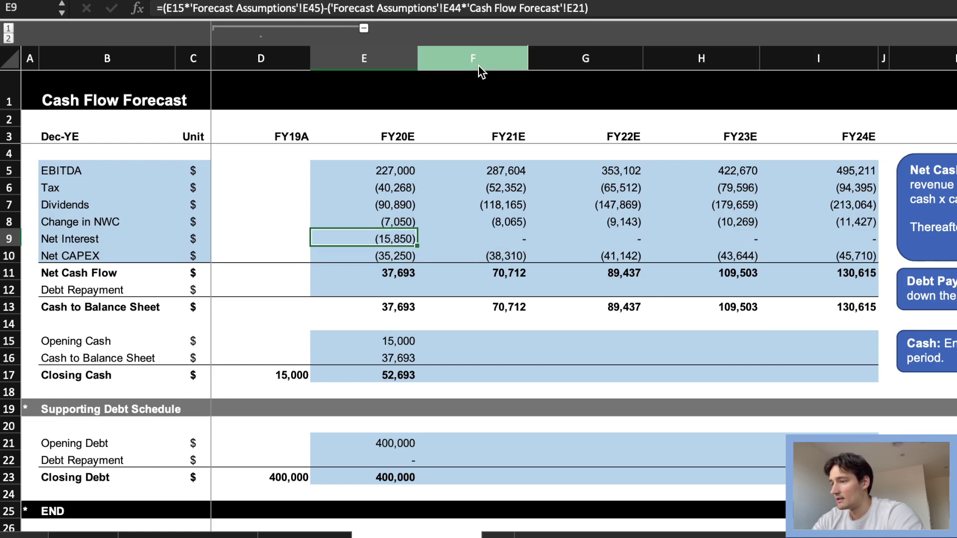
key("Right")
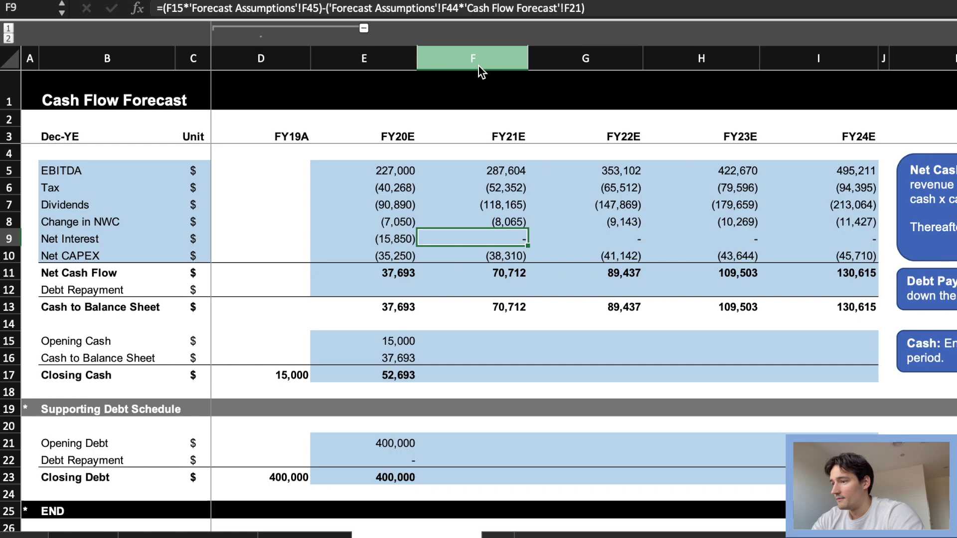
key("Right")
key("Right")
key("Left")
key("Left")
key("F2")
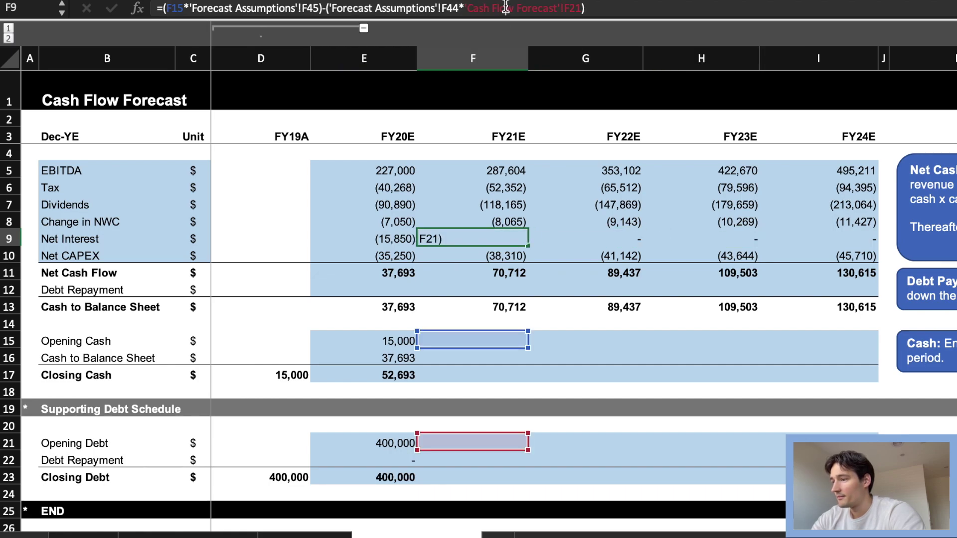
key("Left")
key("Left")
key("Left")
key("Left")
key("Left")
key("Left")
key("Left")
key("Left")
key("Left")
key("Left")
key("Left")
key("Left")
key("Left")
key("Left")
key("Left")
key("Left")
key("Escape")
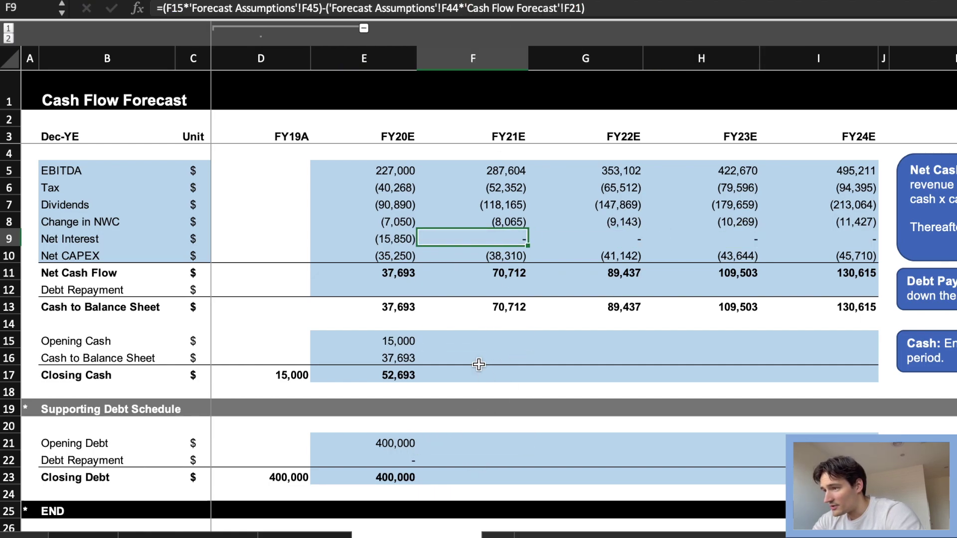
Copy the FY20E cash schedule E15:E17 into F15:I17 for FY21E–FY24E
key("Down")
key("Down")
key("Down")
key("Down")
key("Down")
key("Down")
key("Left")
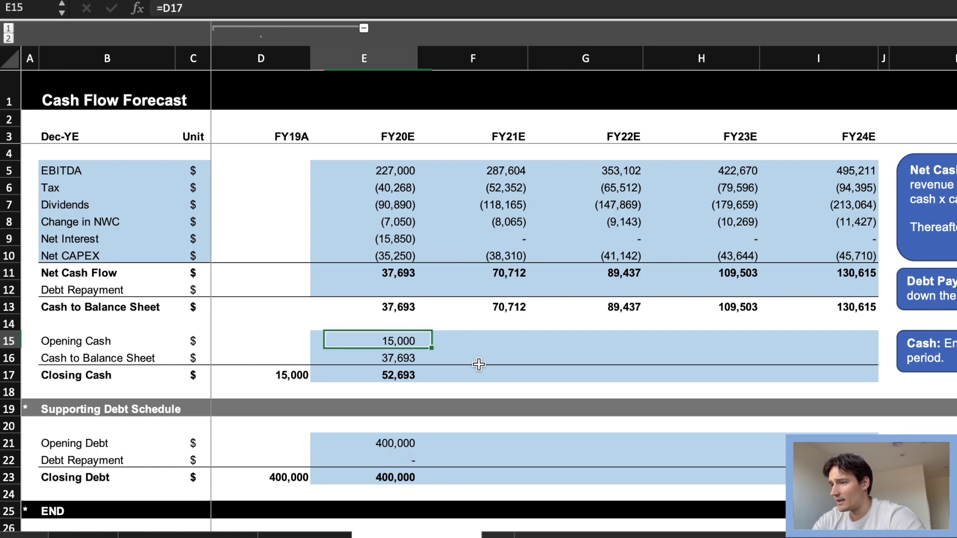
key("Down")
key("Up")
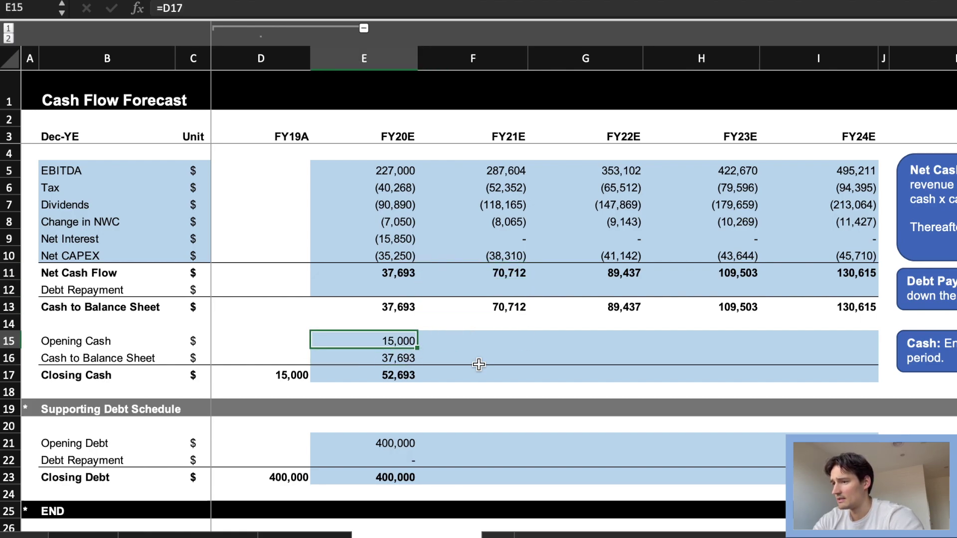
key("shift+Down")
key("shift+Down")
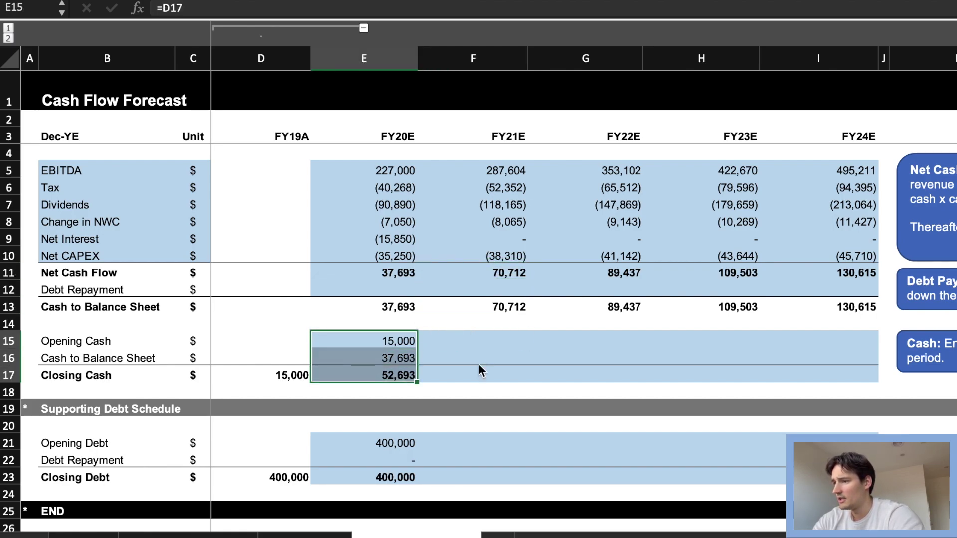
key("super+c")
key("Right")
key("shift+Right")
key("shift+Right")
key("shift+Right")
key("shift+Down")
key("shift+Down")
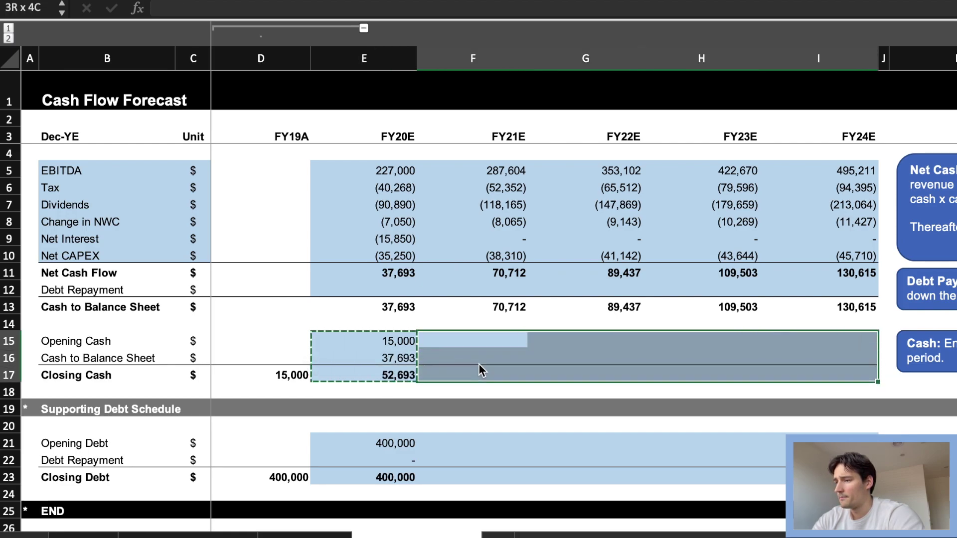
key("super+v")
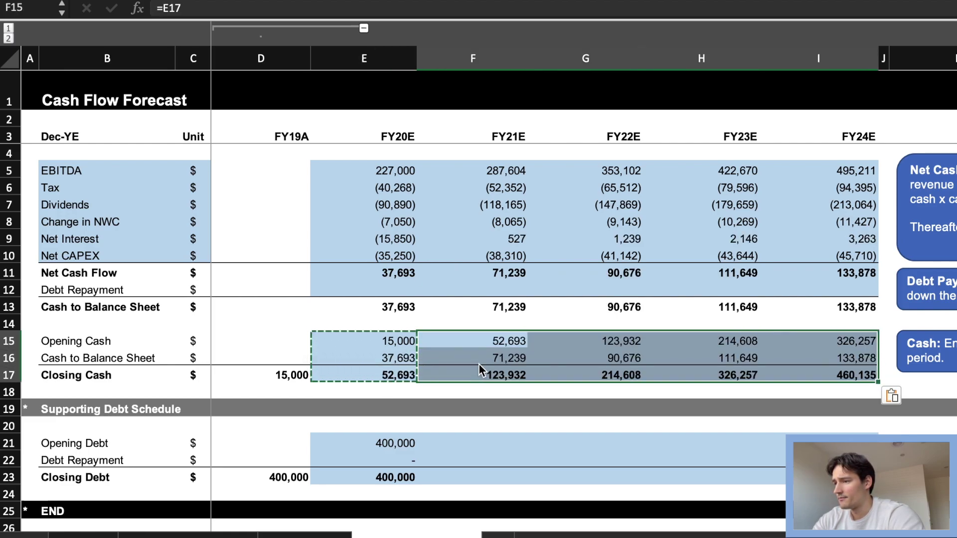
key("Left")
Copy the FY20E debt schedule E21:E23 into F21:I23 for FY21E–FY24E
key("Down")
key("Down")
key("Down")
key("Down")
key("Down")
key("Down")
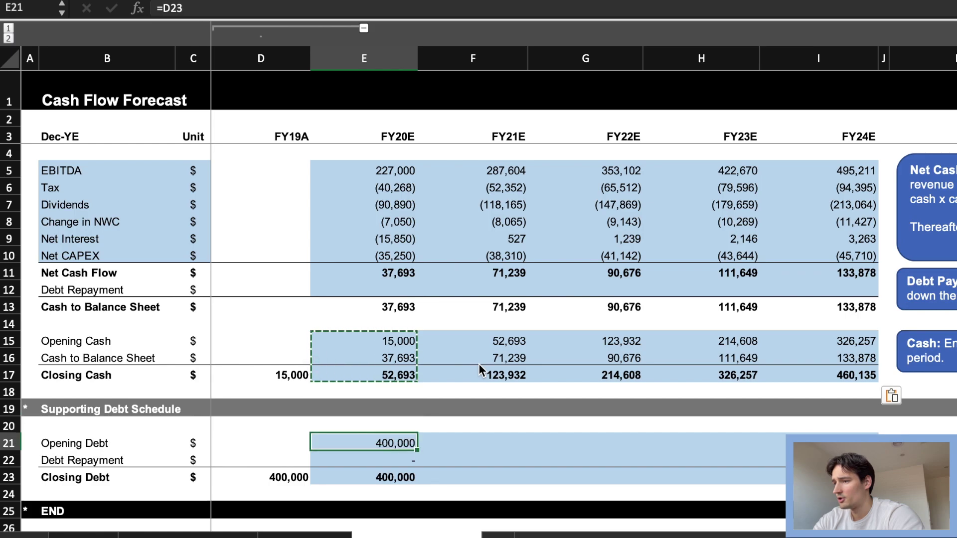
key("shift+Down")
key("shift+Down")
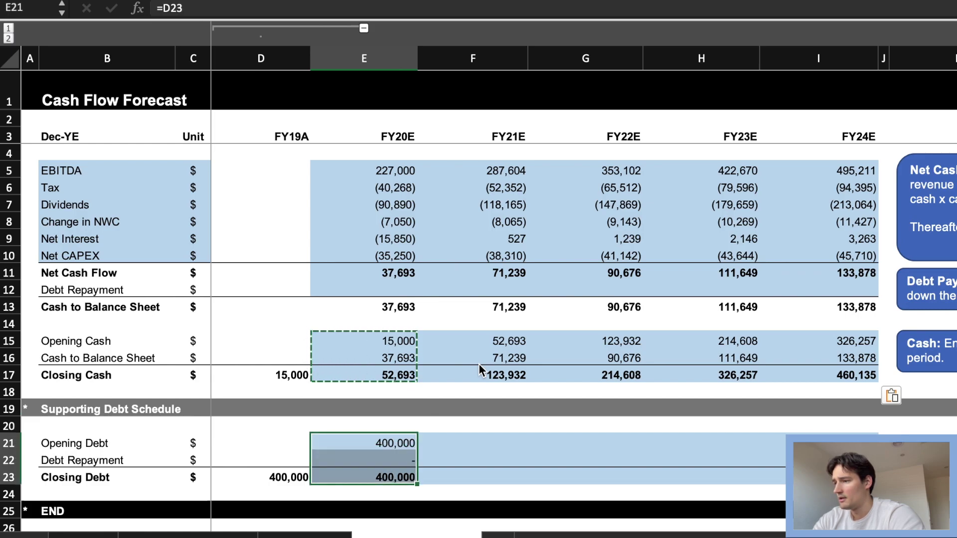
key("super+c")
key("Right")
key("Up")
key("Down")
key("shift+Right")
key("shift+Right")
key("shift+Right")
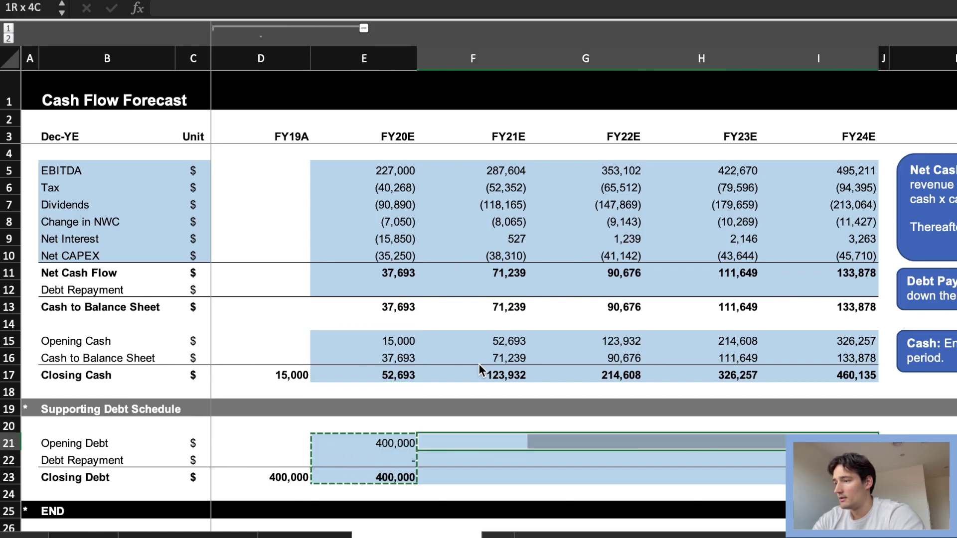
key("shift+Down")
key("shift+Down")
key("super+v")
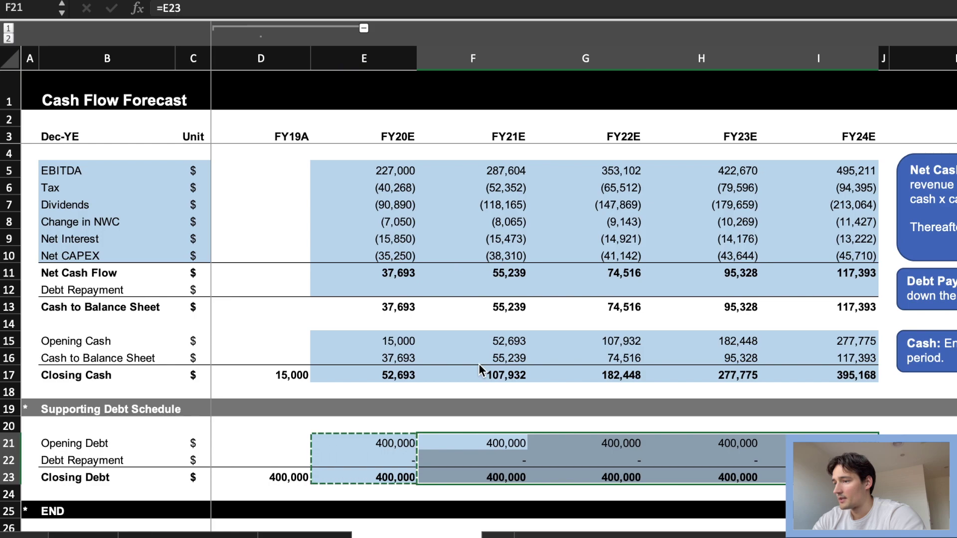
key("Escape")
Verify the F21 opening debt link and the E22 debt repayment link to row 12
key("Left")
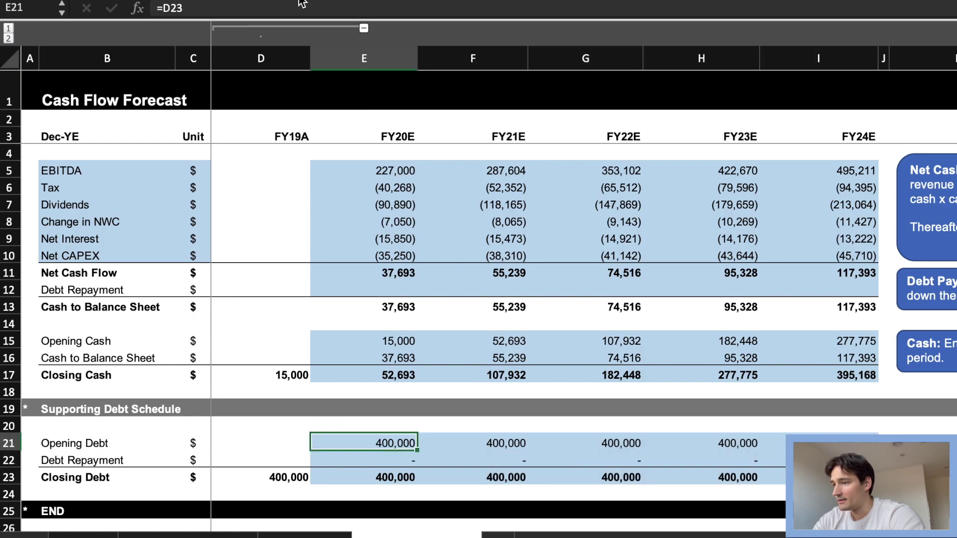
key("Right")
left_click(333, 6)
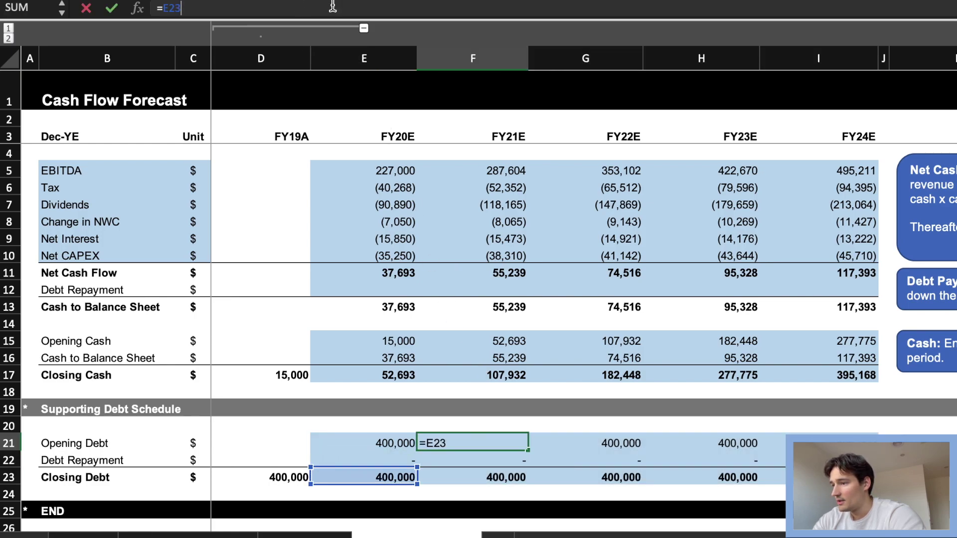
key("Escape")
key("Left")
key("Down")
left_click(302, 10)
key("Escape")
key("Up")
key("Up")
key("Up")
key("Up")
key("Up")
key("Up")
key("Up")
key("Up")
key("Up")
key("Up")
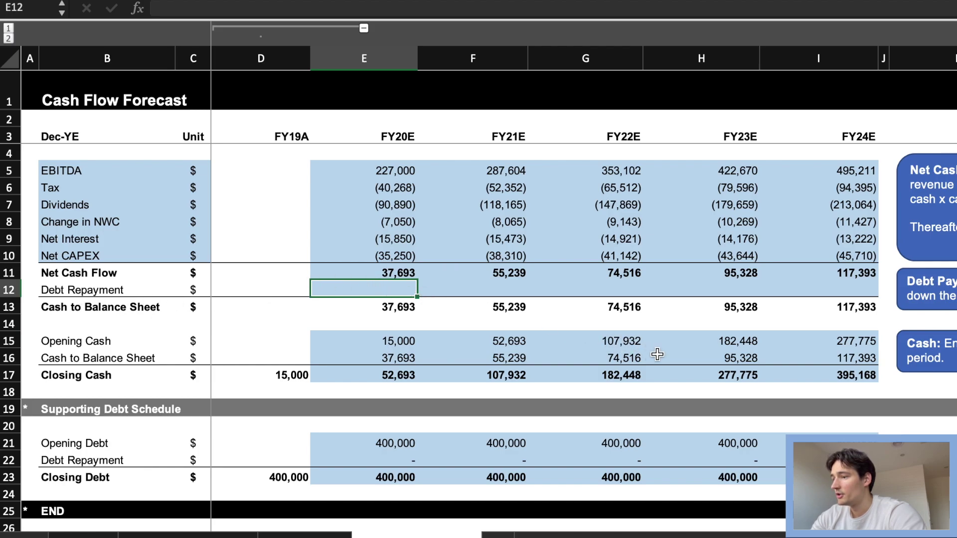
scroll(657, 355, "right", 10)
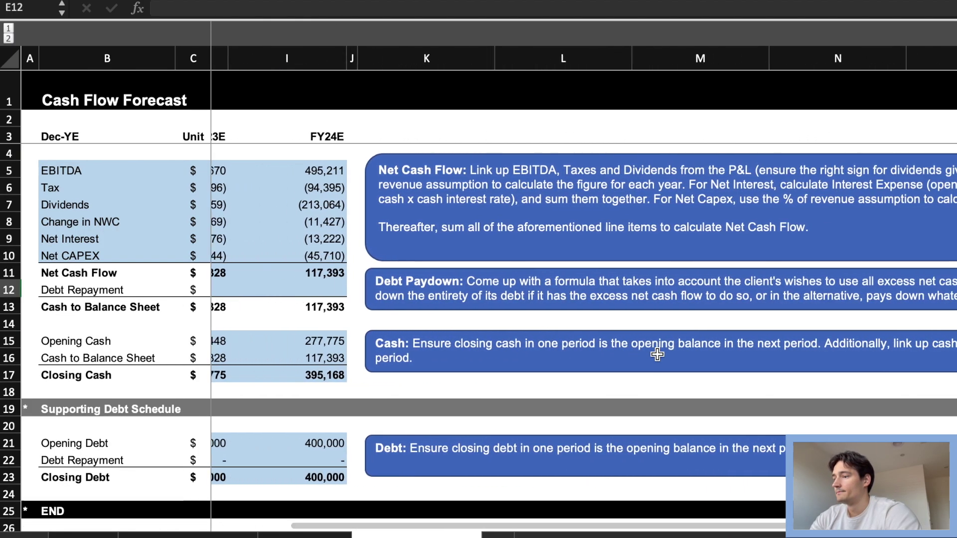
scroll(658, 354, "right", 5)
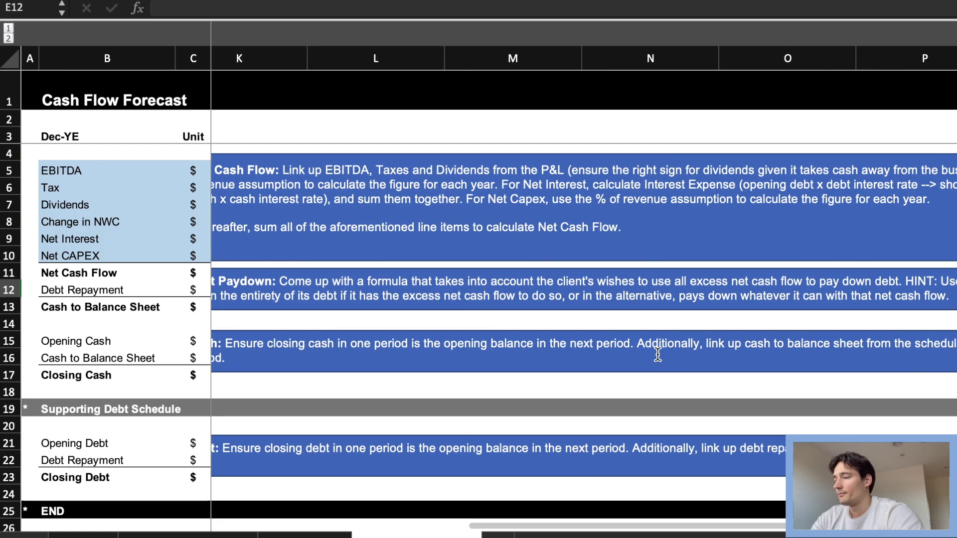
scroll(658, 354, "right", 2)
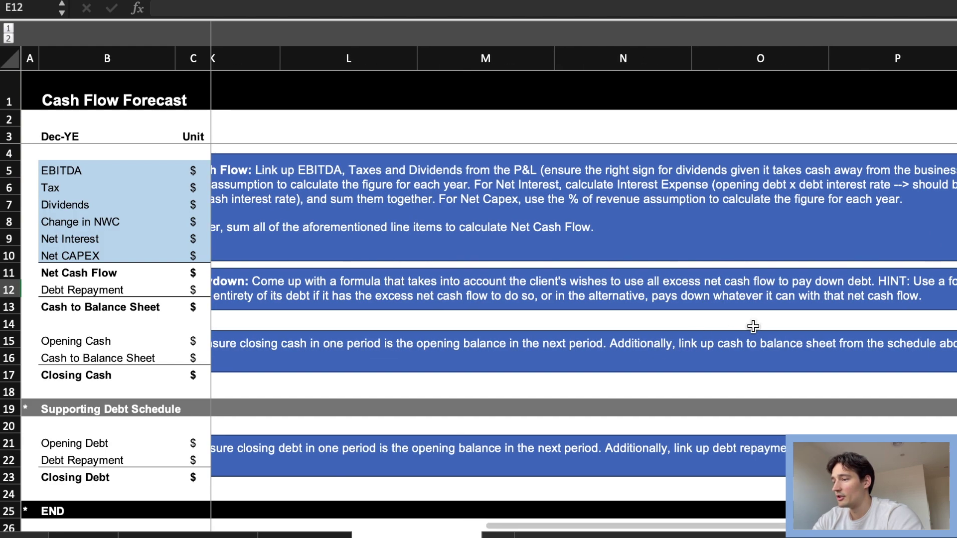
scroll(754, 326, "left", 6)
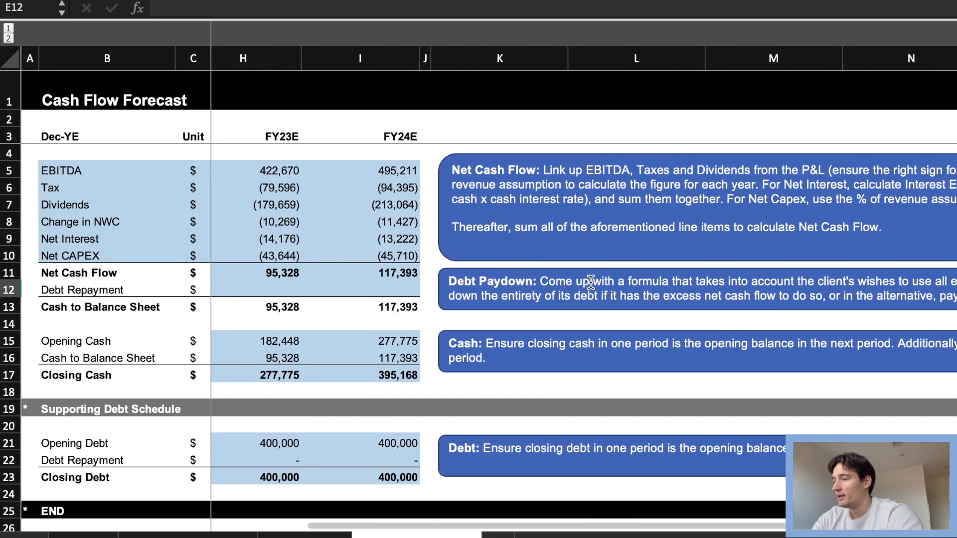
scroll(714, 294, "right", 3)
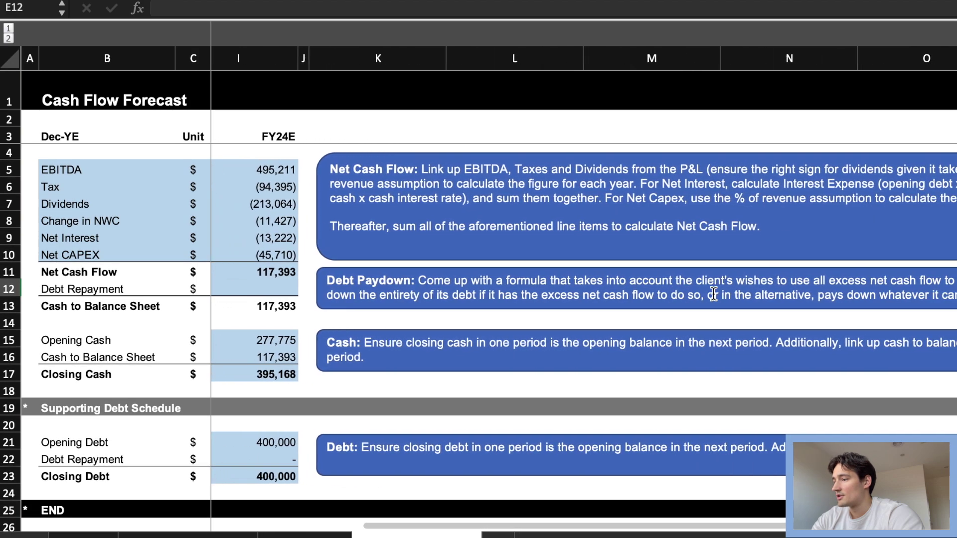
scroll(872, 297, "right", 4)
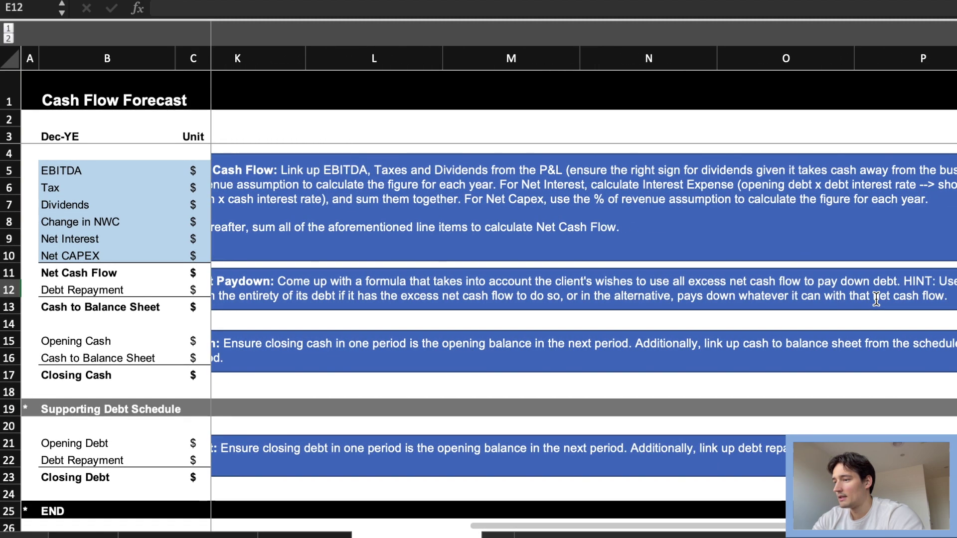
scroll(824, 297, "left", 7)
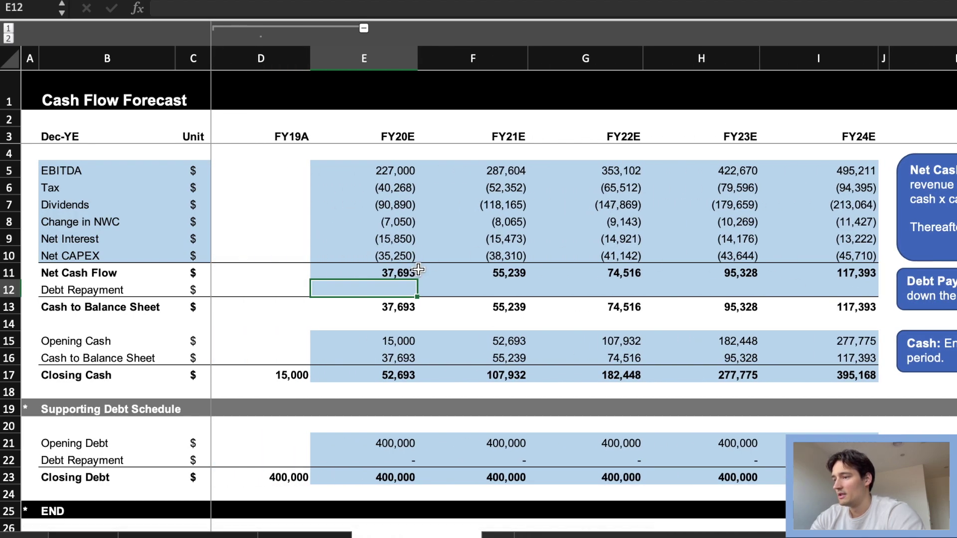
type("=if(")
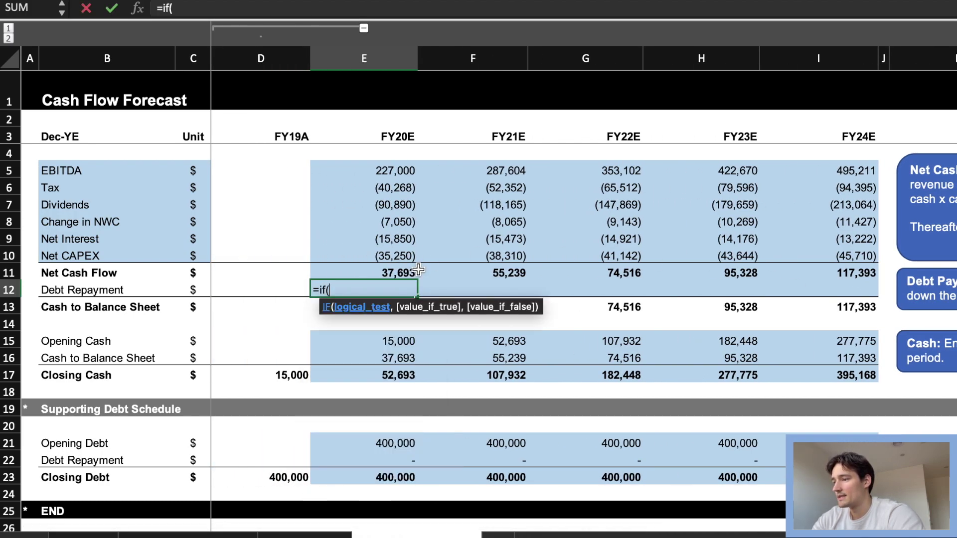
Enter =IF(E21>E11,-E11,-E21) as the FY20E Debt Repayment in E12
left_click_drag(418, 269, 404, 277)
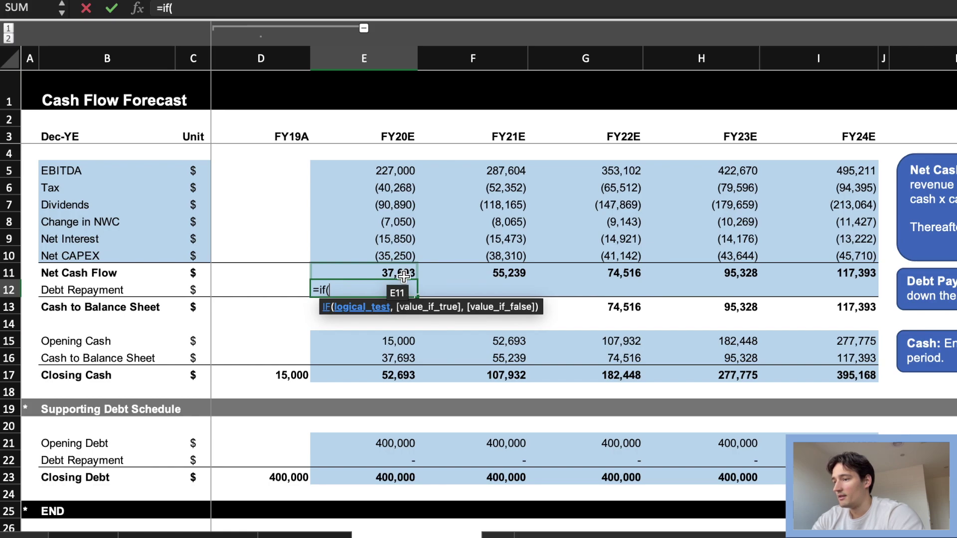
left_click(398, 445)
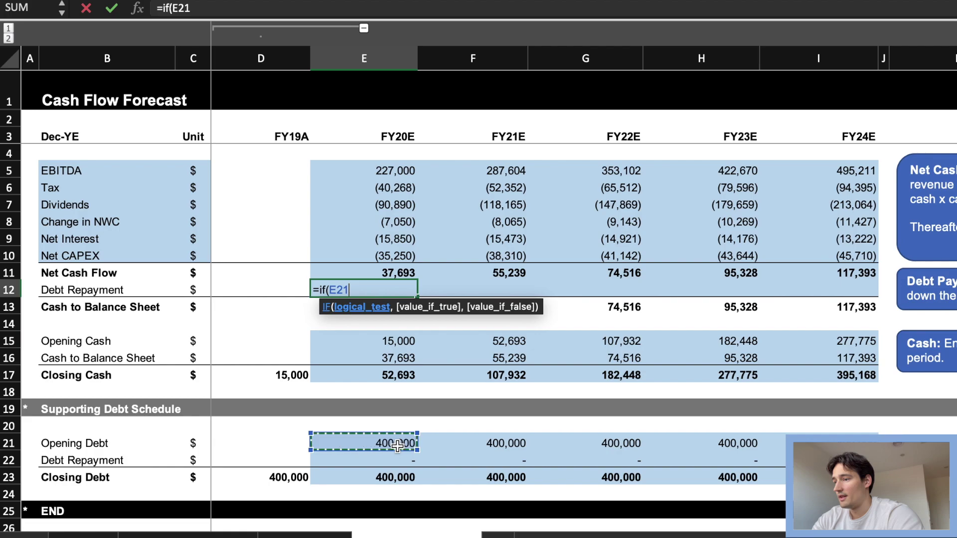
type(">")
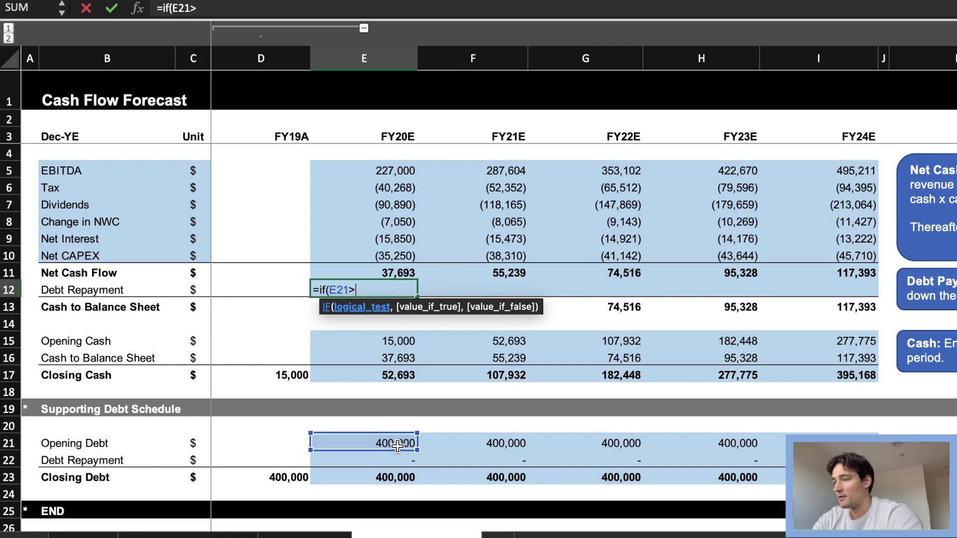
left_click(403, 273)
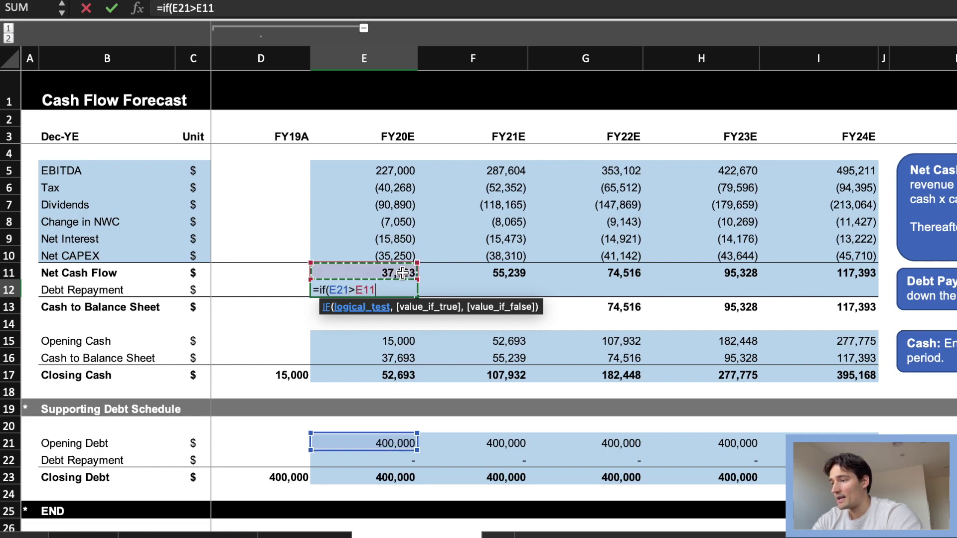
type(",-")
left_click(403, 273)
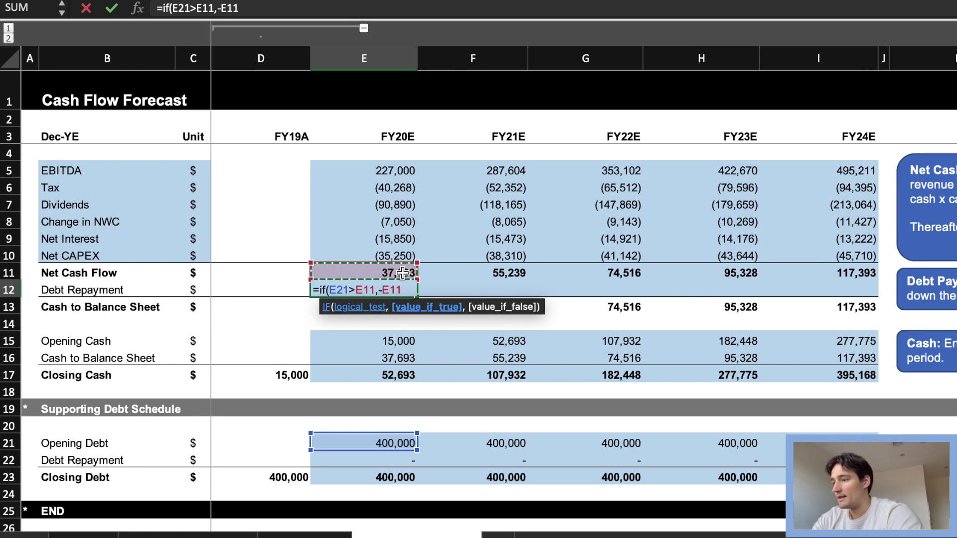
type(",")
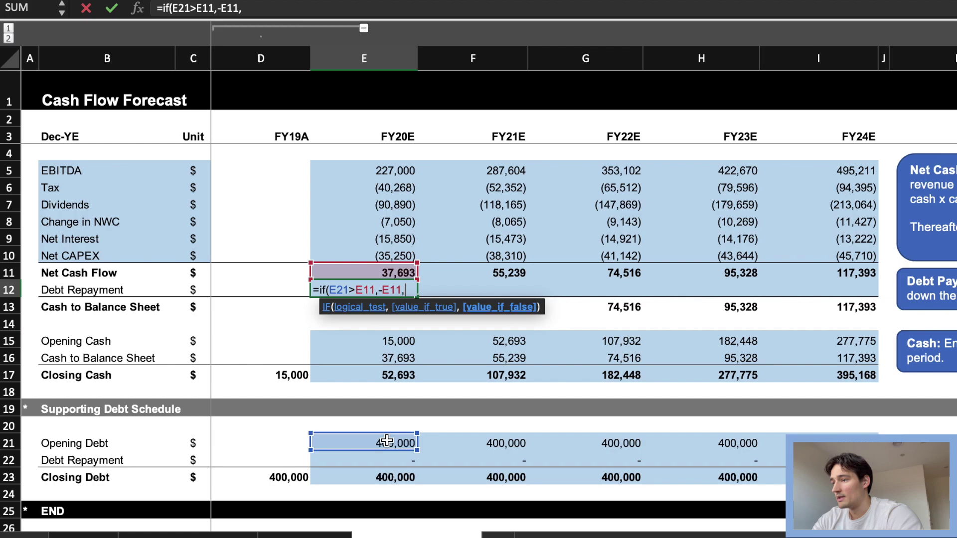
type("-")
left_click(387, 441)
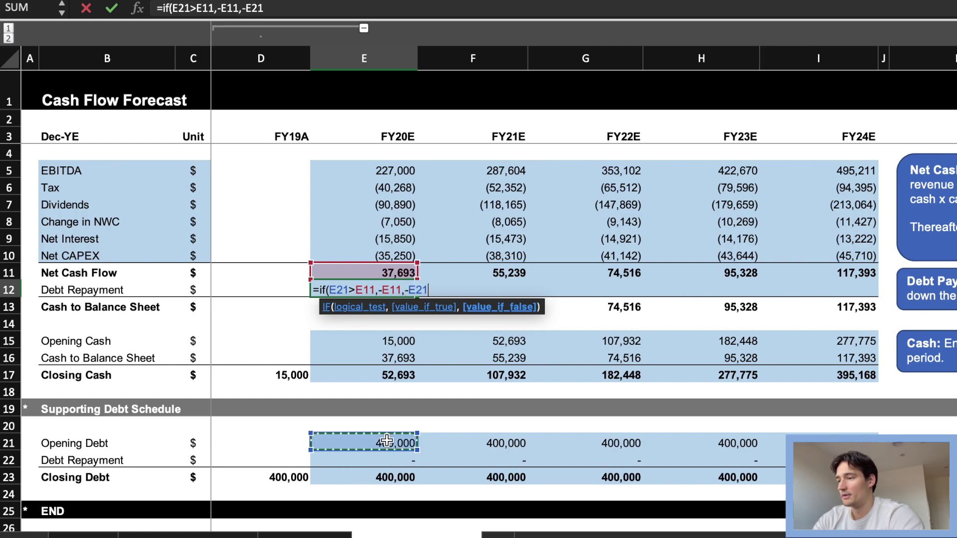
type(")")
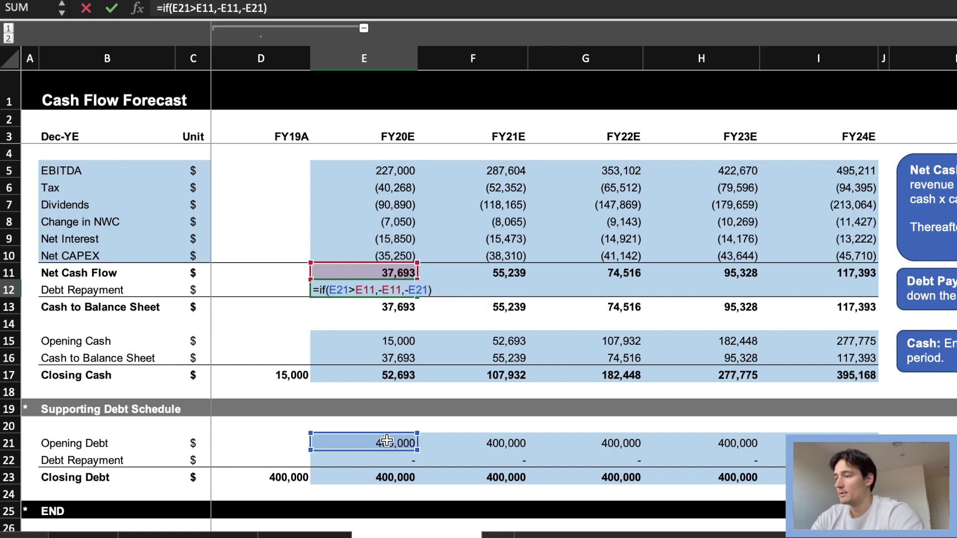
key("Return")
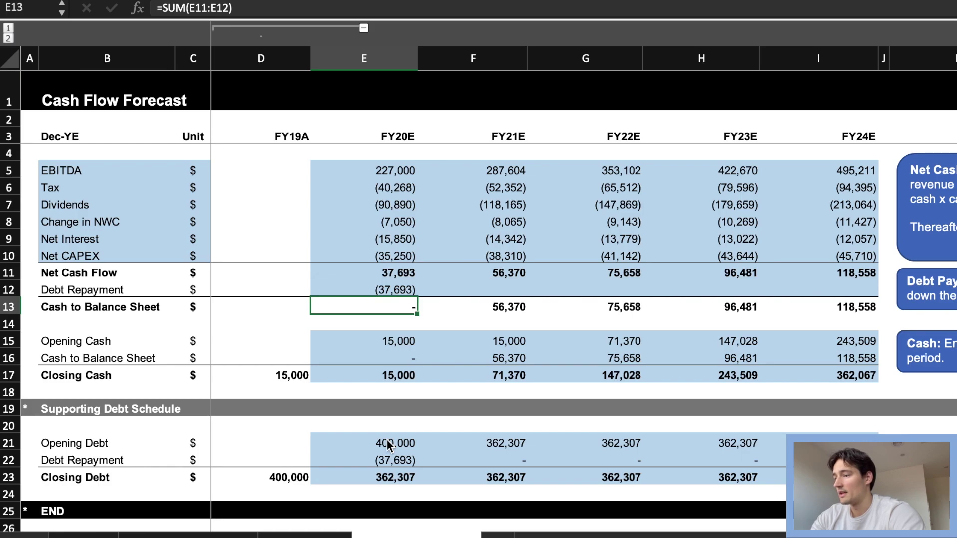
Copy the E12 repayment formula into F12:I12
key("Up")
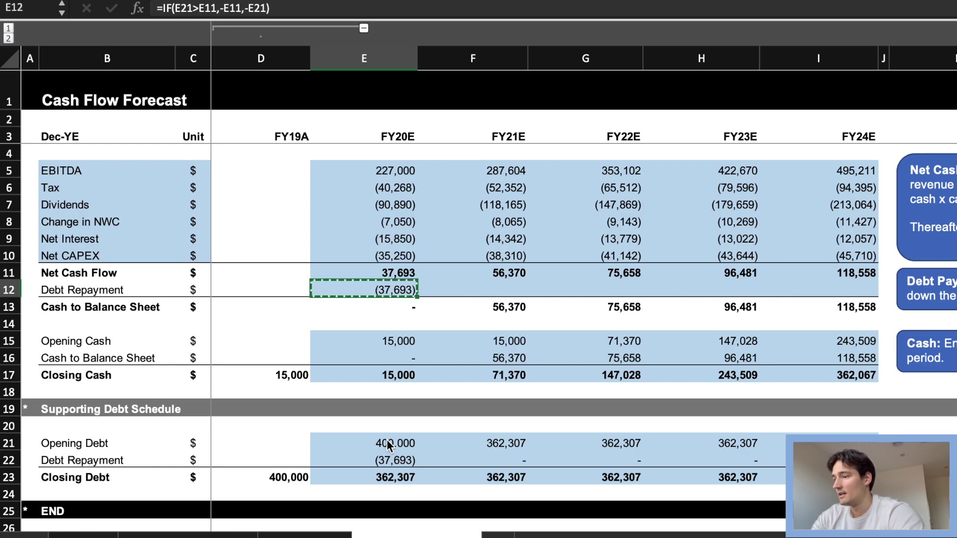
key("Right")
key("shift+Right")
key("shift+Right")
key("shift+Right")
key("super+v")
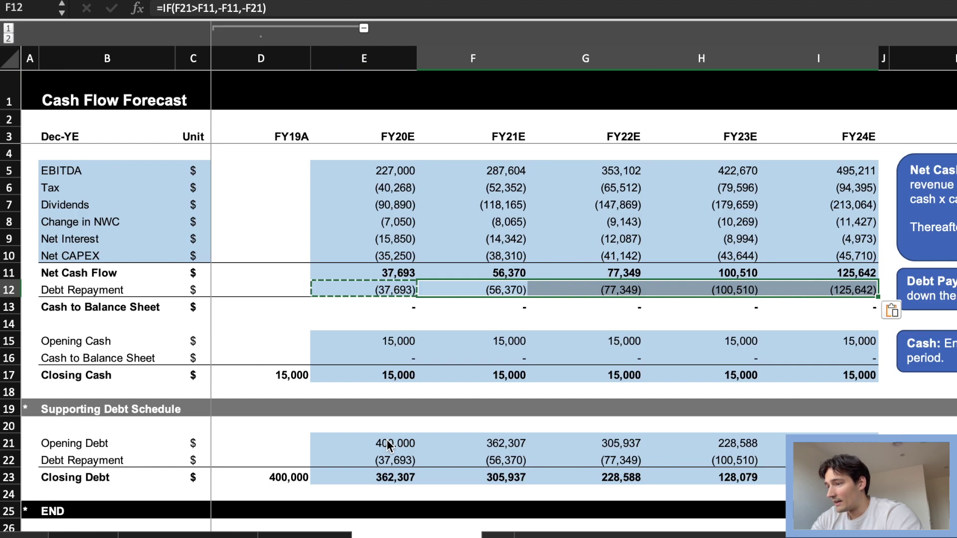
key("Left")
key("Down")
key("Up")
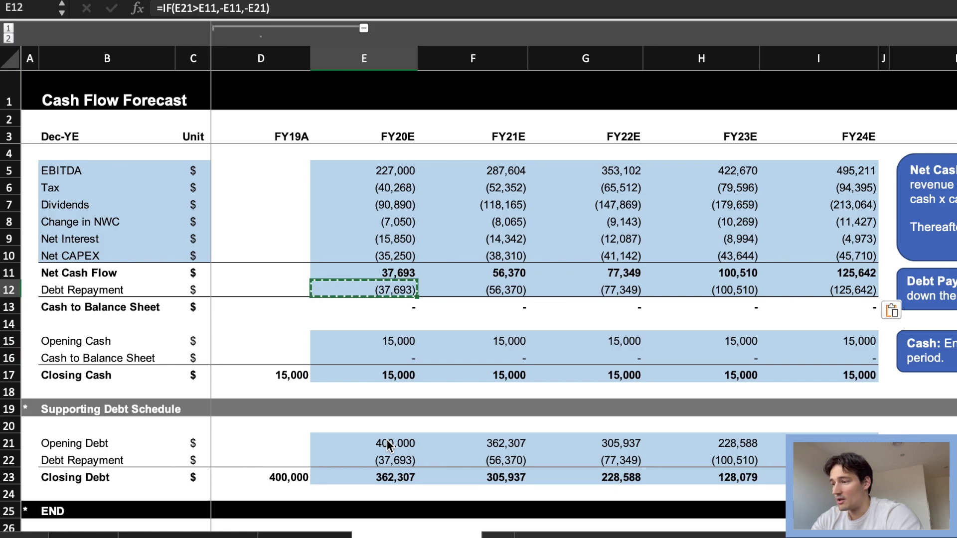
Review the repayment formulas through FY24E and the Opening Cash links
key("Right")
key("Right")
key("Right")
key("Right")
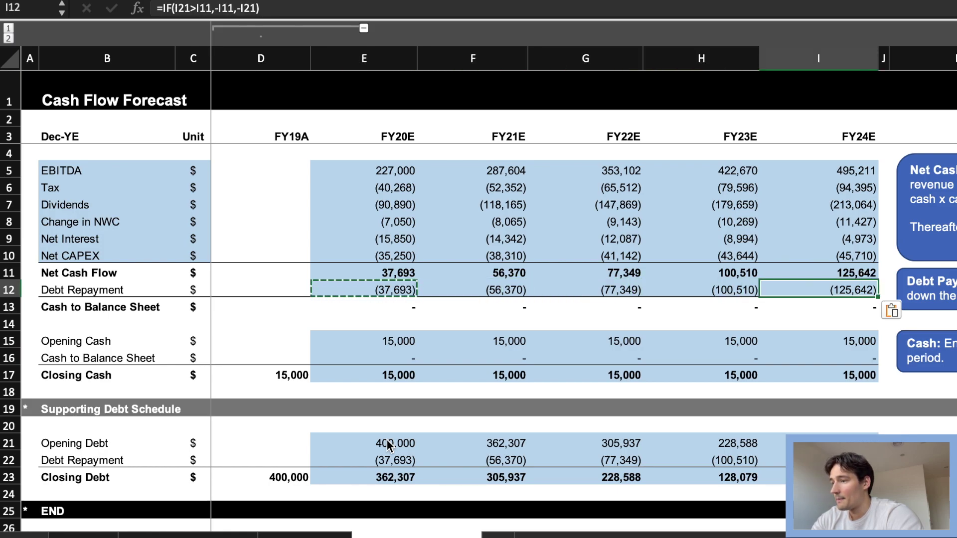
key("Left")
key("Left")
key("Left")
key("Left")
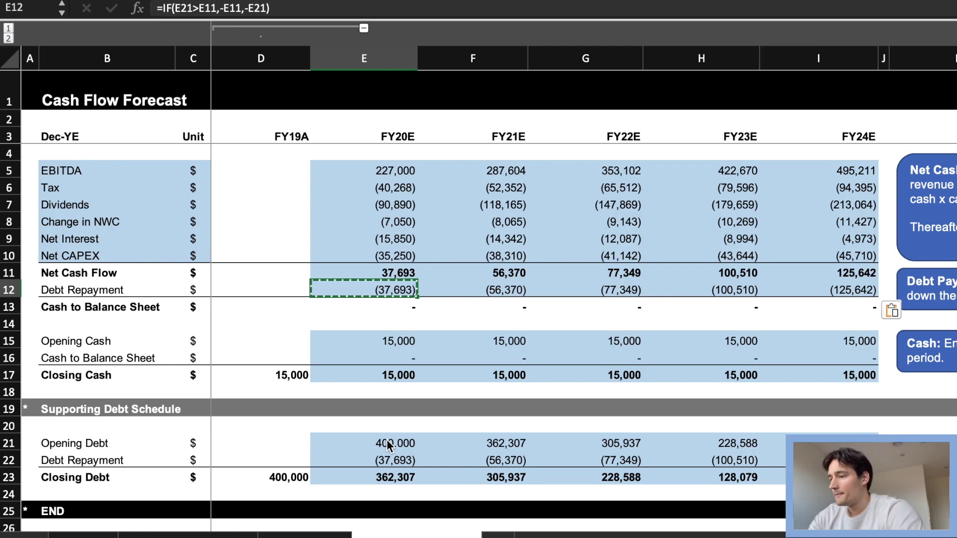
key("Down")
key("Down")
key("Down")
key("Right")
key("Left")
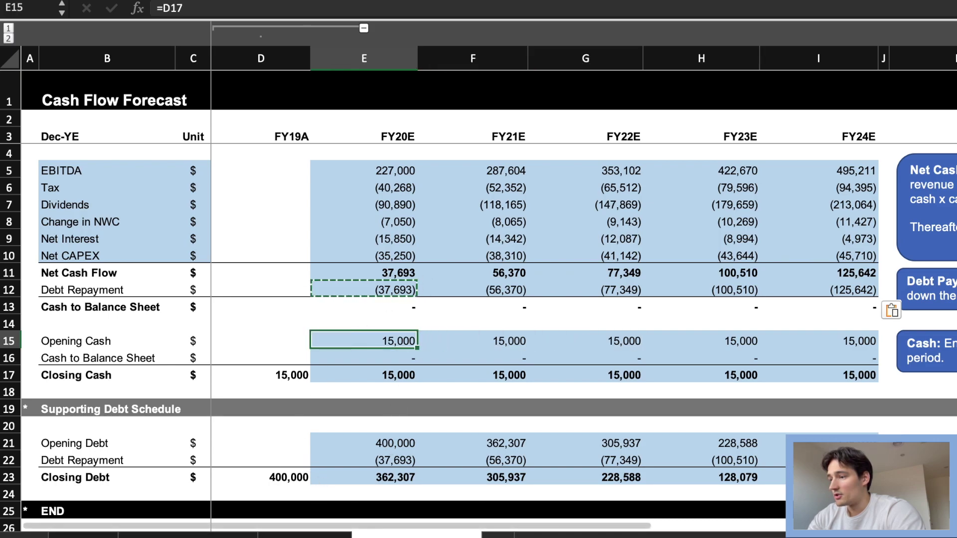
Link P&L Forecast Net Interest E28:I28 to Cash Flow Forecast E9, showing (15,850)
left_click(305, 535)
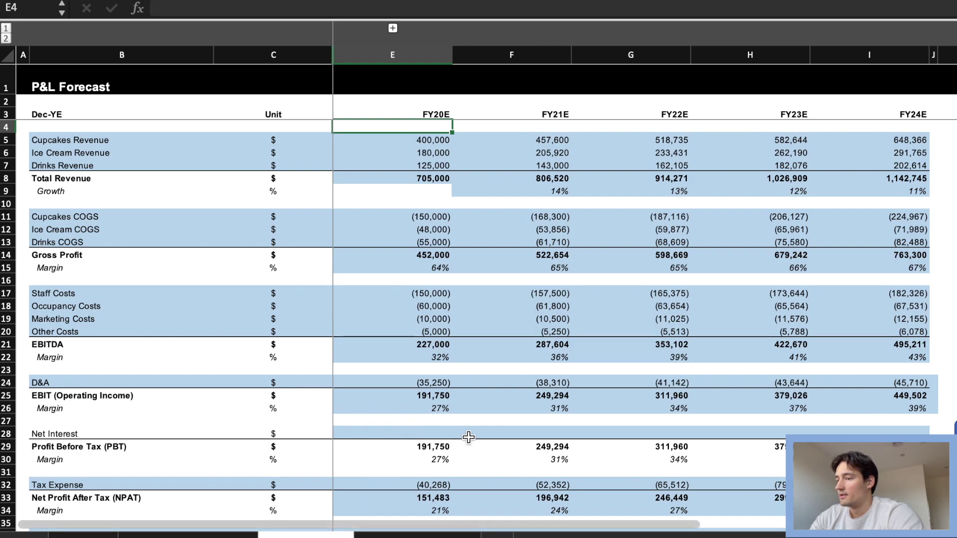
left_click(419, 427)
key("shift+Right")
key("shift+Right")
key("shift+Right")
key("shift+Right")
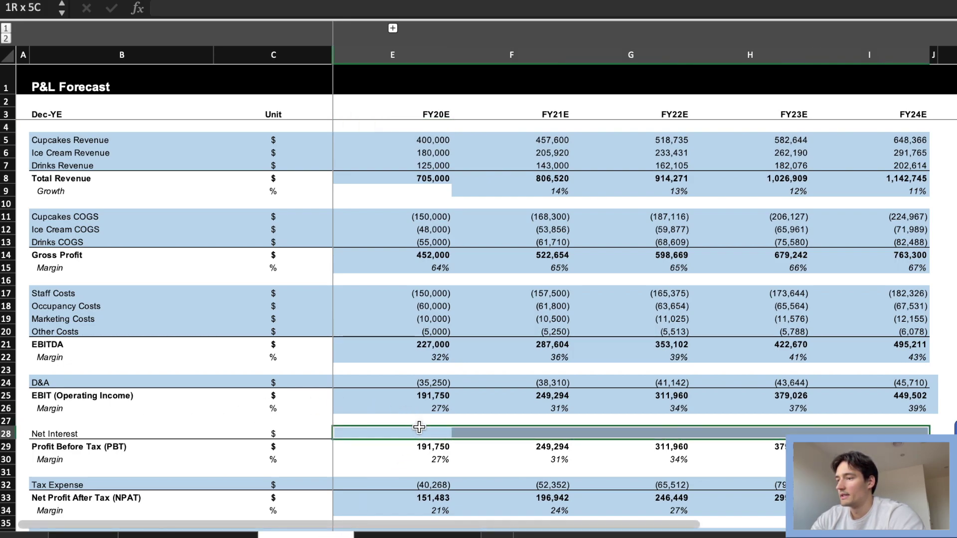
type("=")
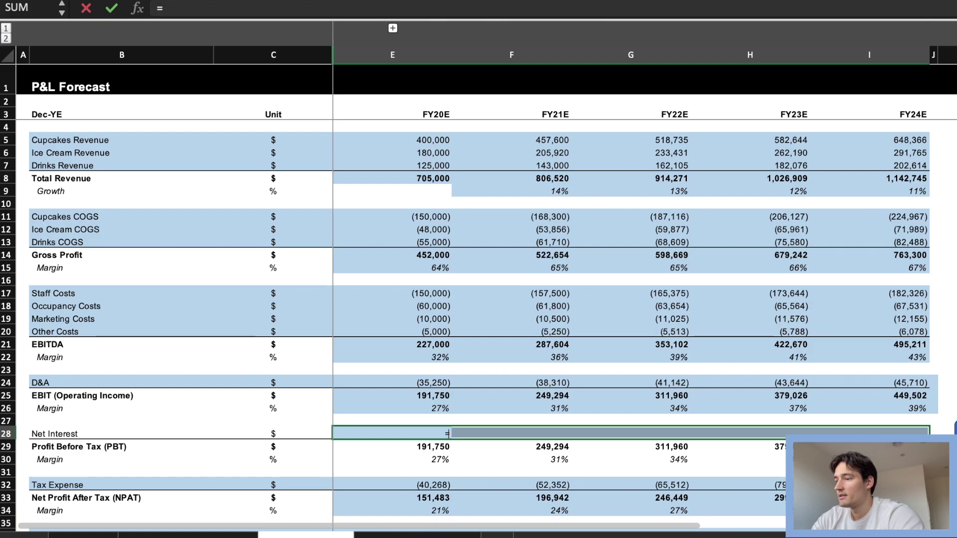
left_click(419, 534)
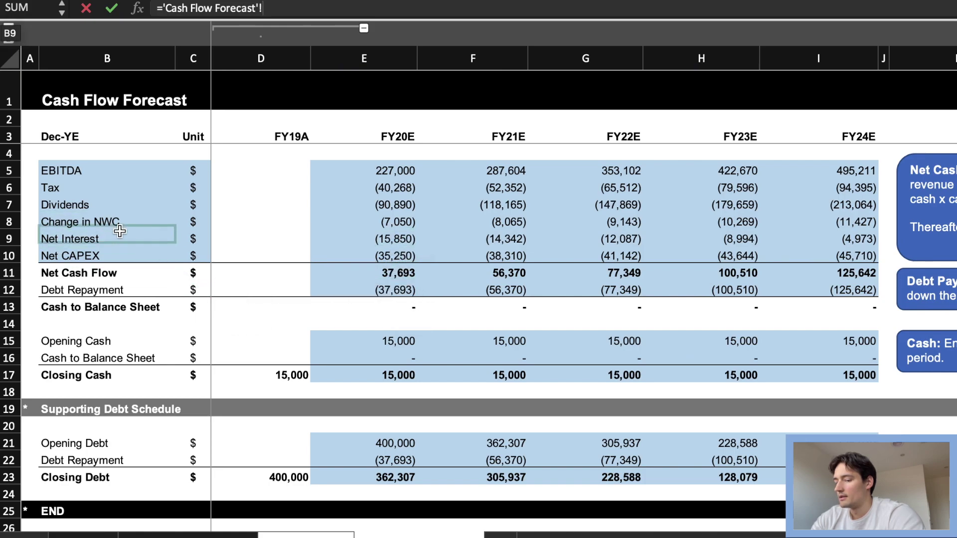
left_click(405, 241)
key("Return")
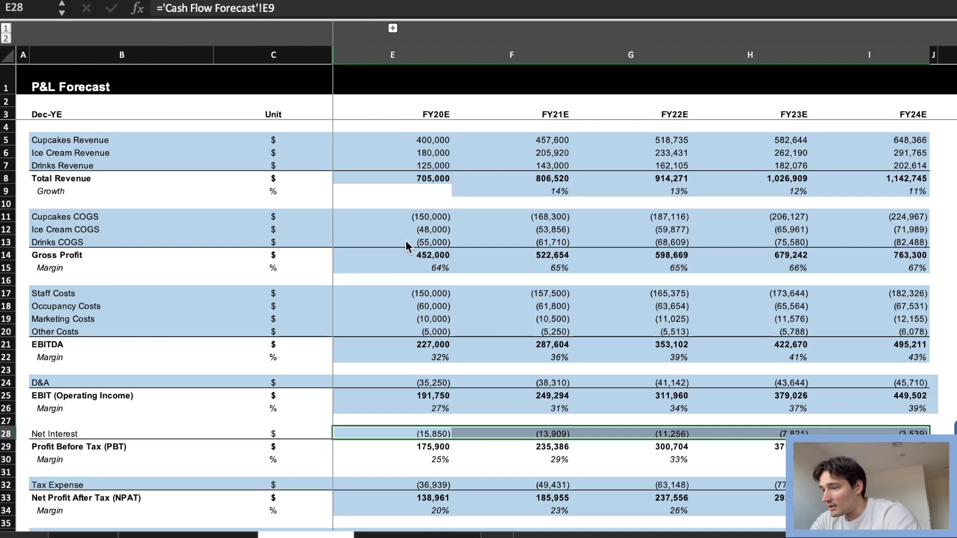
Check the Net Interest links across row 28 and review the recalculated P&L
key("Down")
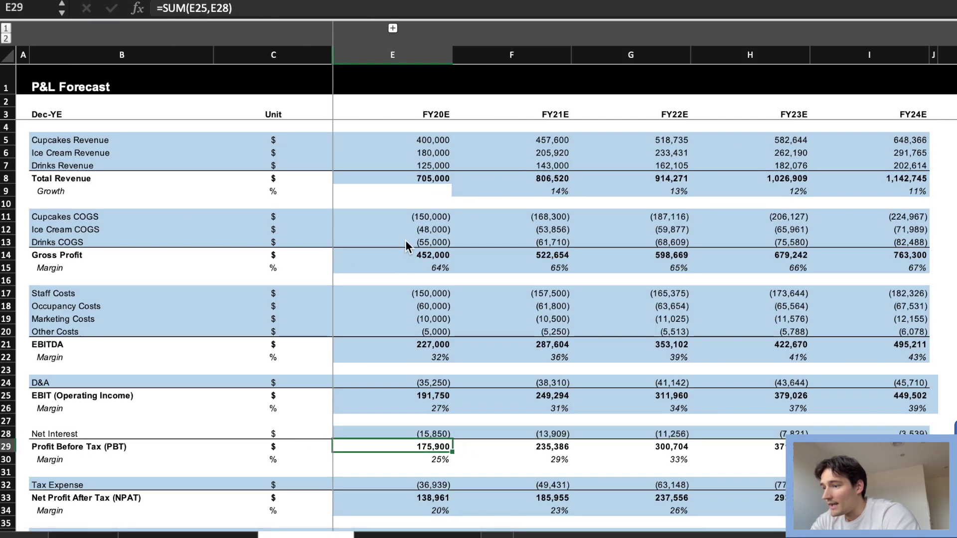
key("Up")
key("Right")
key("Right")
key("Right")
key("Right")
key("Right")
key("Left")
key("Left")
key("Left")
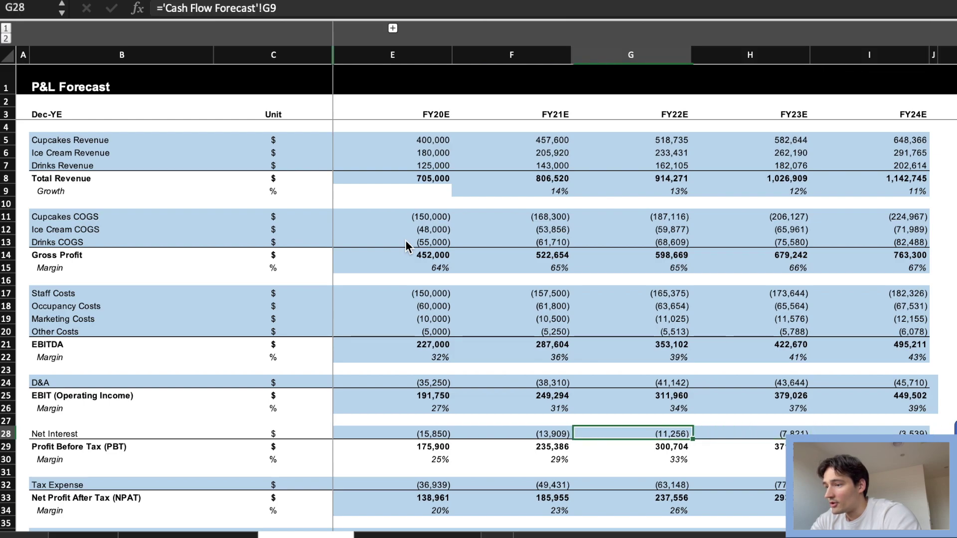
key("Left")
scroll(405, 240, "down", 4)
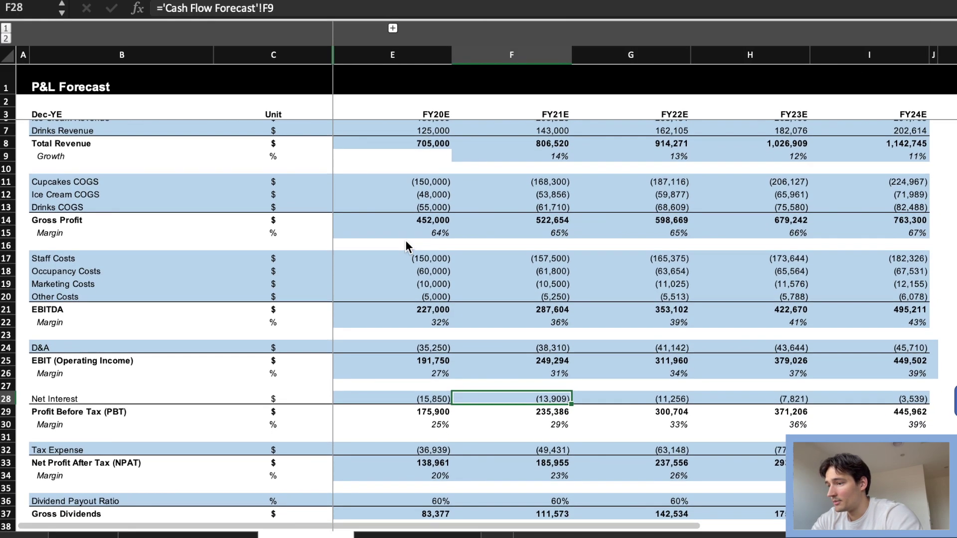
scroll(405, 244, "down", 5)
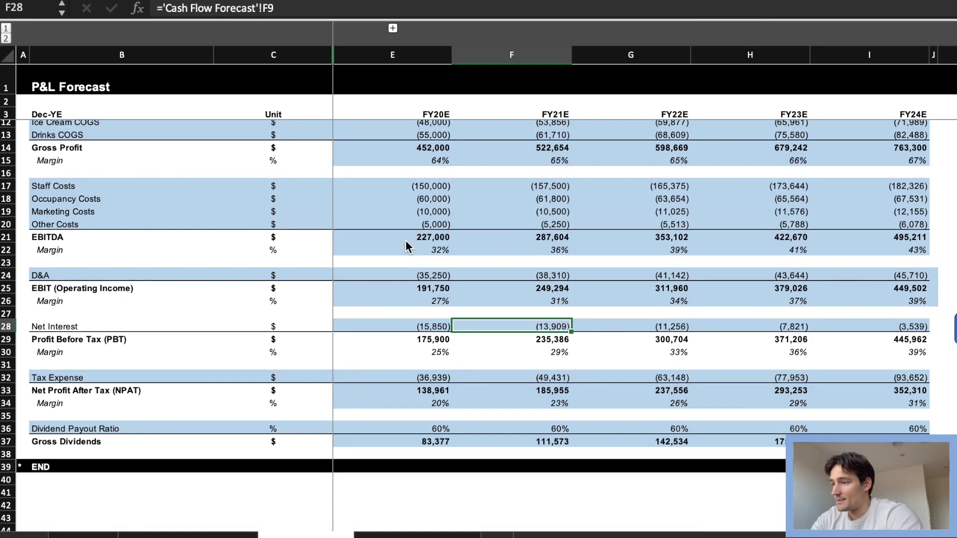
scroll(494, 310, "up", 4)
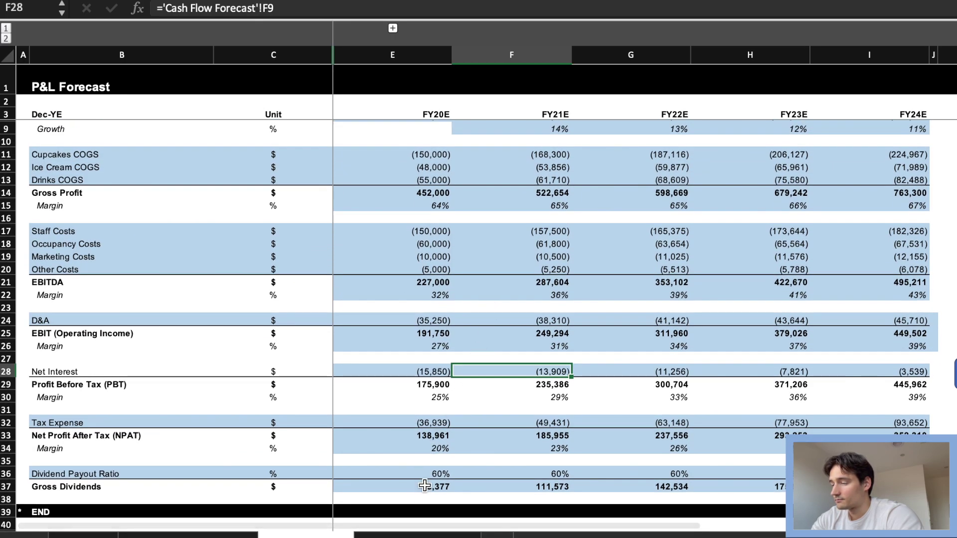
left_click(412, 536)
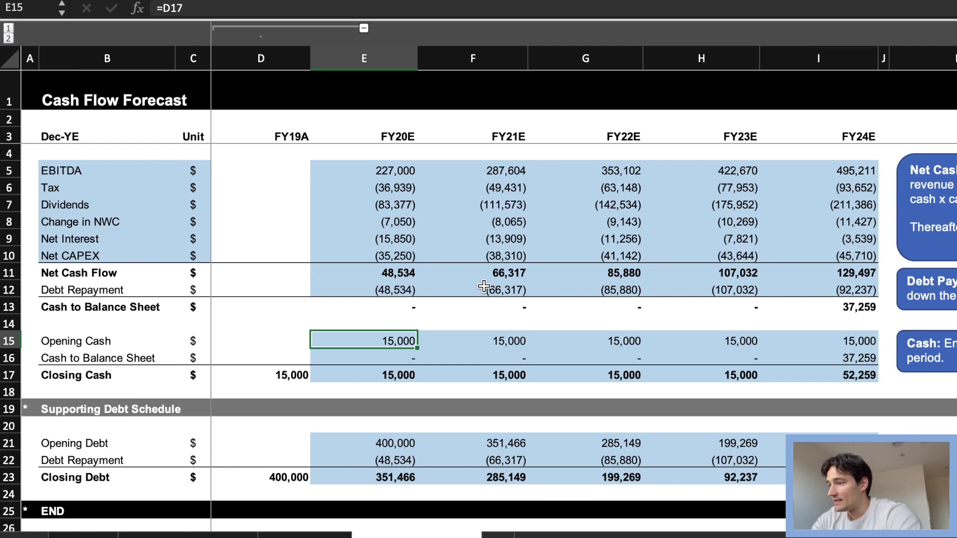
left_click(404, 359)
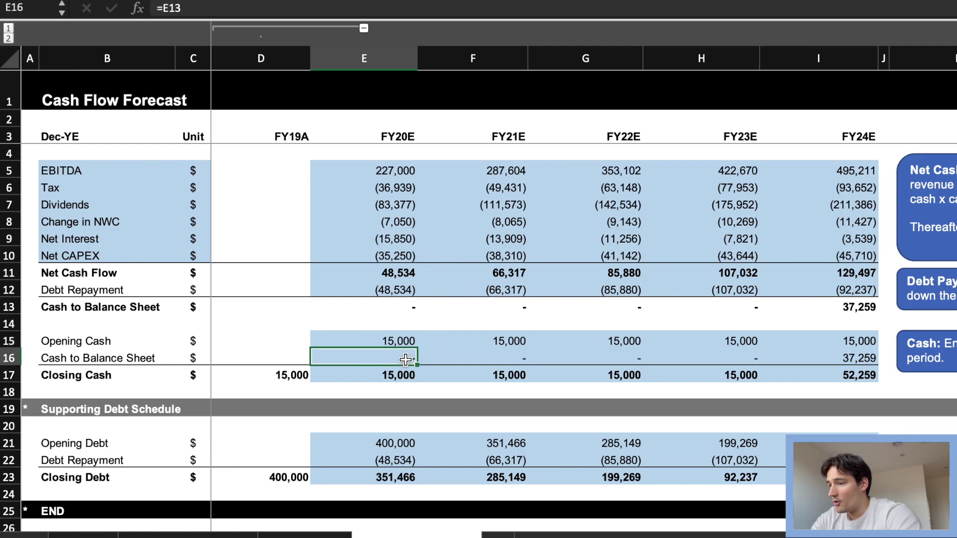
key("Up")
scroll(432, 325, "down", 1)
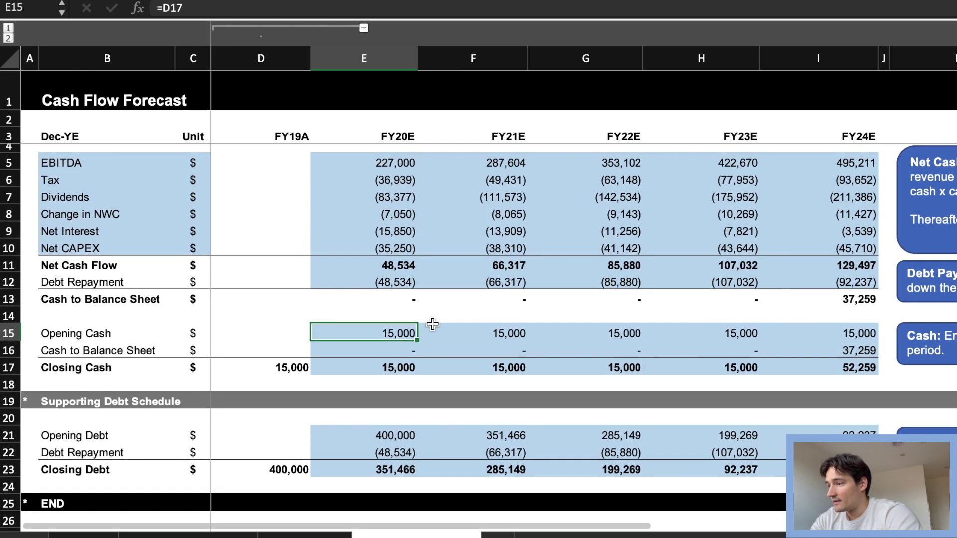
key("Right")
key("Right")
key("Right")
key("Right")
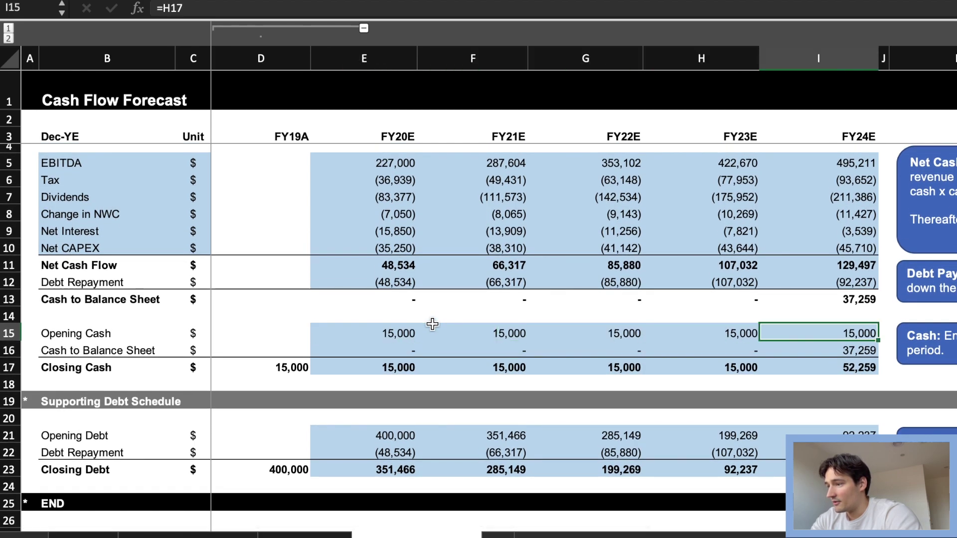
key("Up")
key("Up")
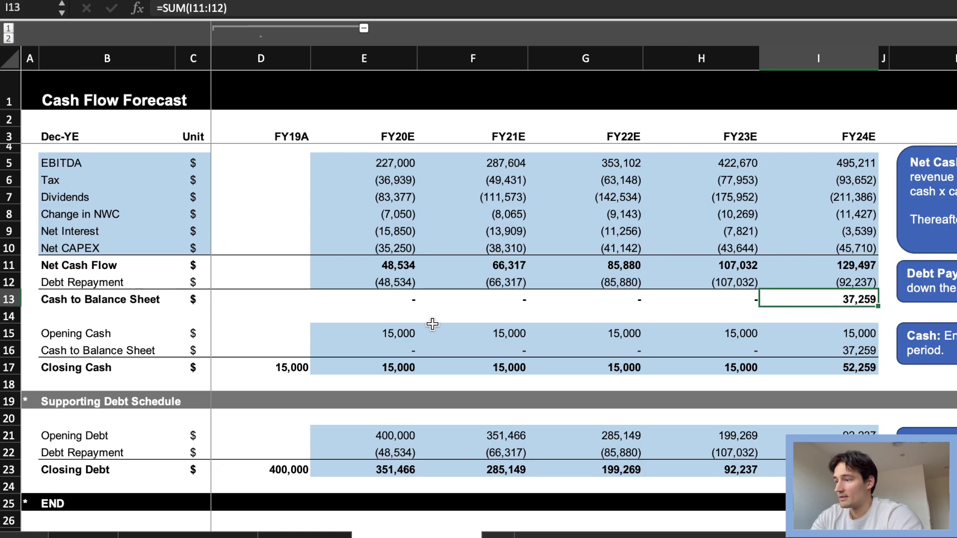